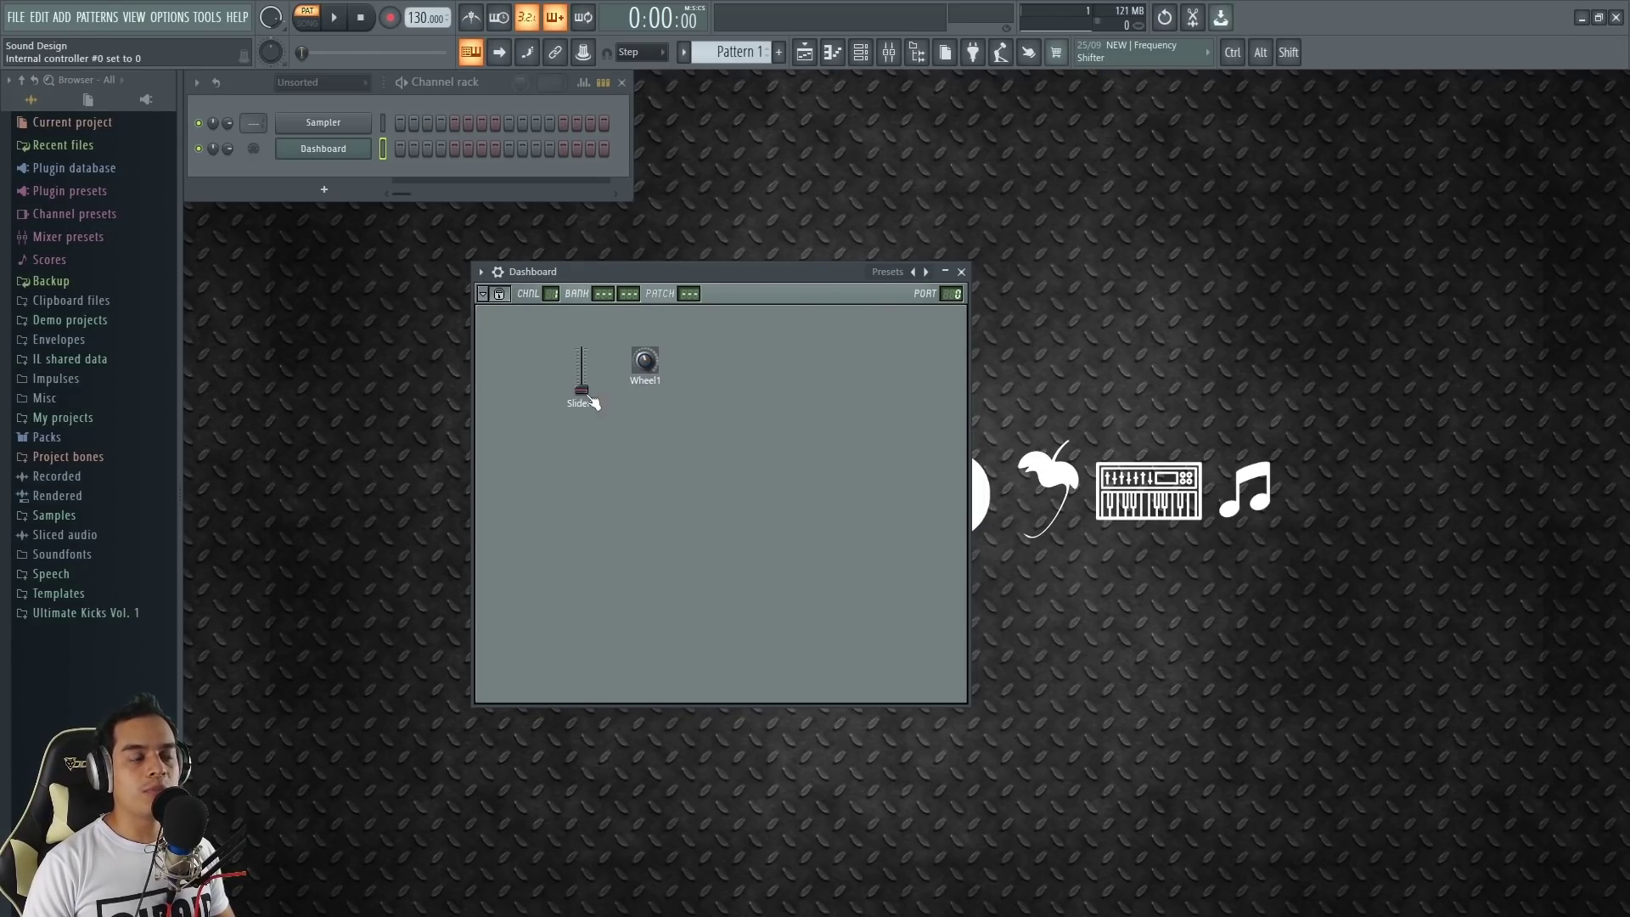
Step: Close the Dashboard window and load Control Surface into slot 1 of mixer Insert 1
left_click_drag(727, 272, 680, 237)
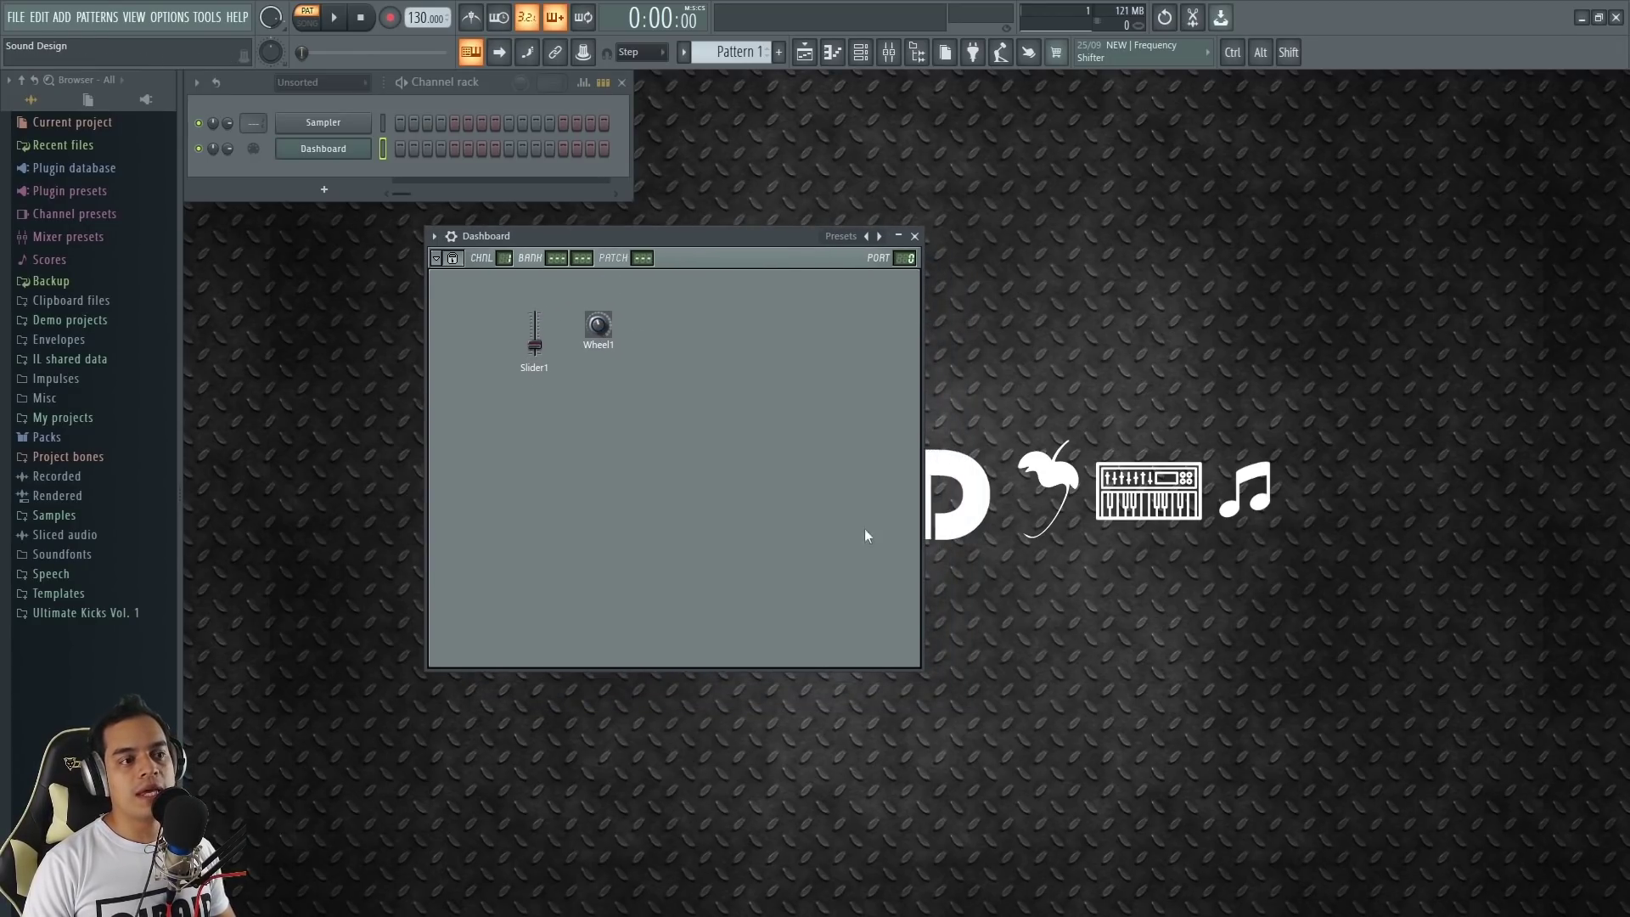
left_click(914, 236)
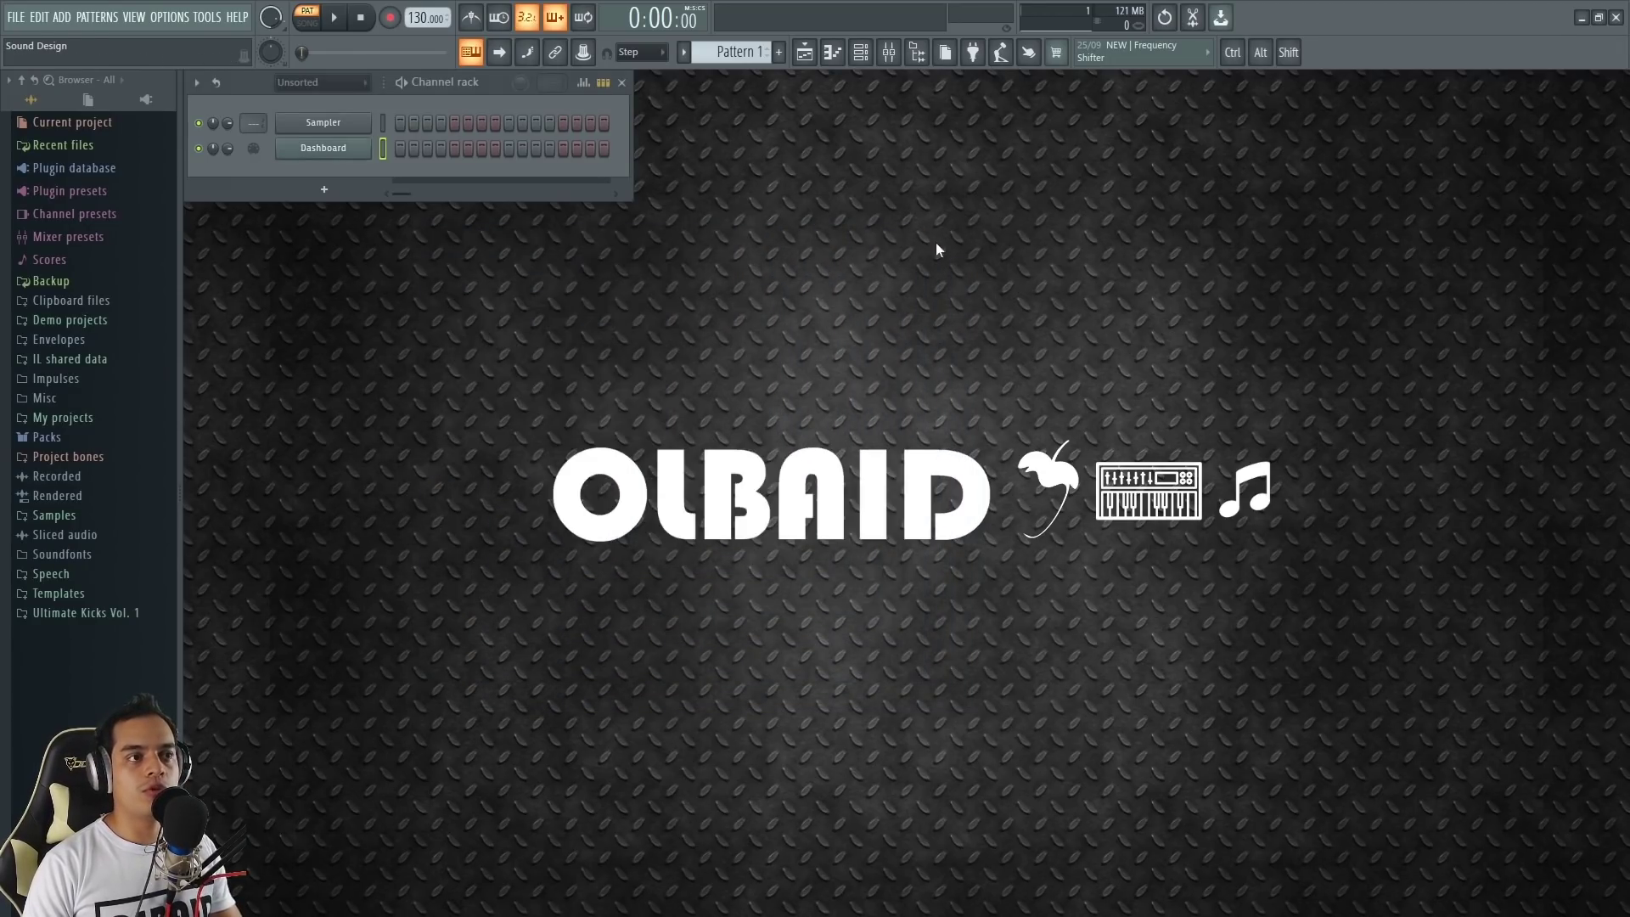
key("F9")
left_click(1455, 225)
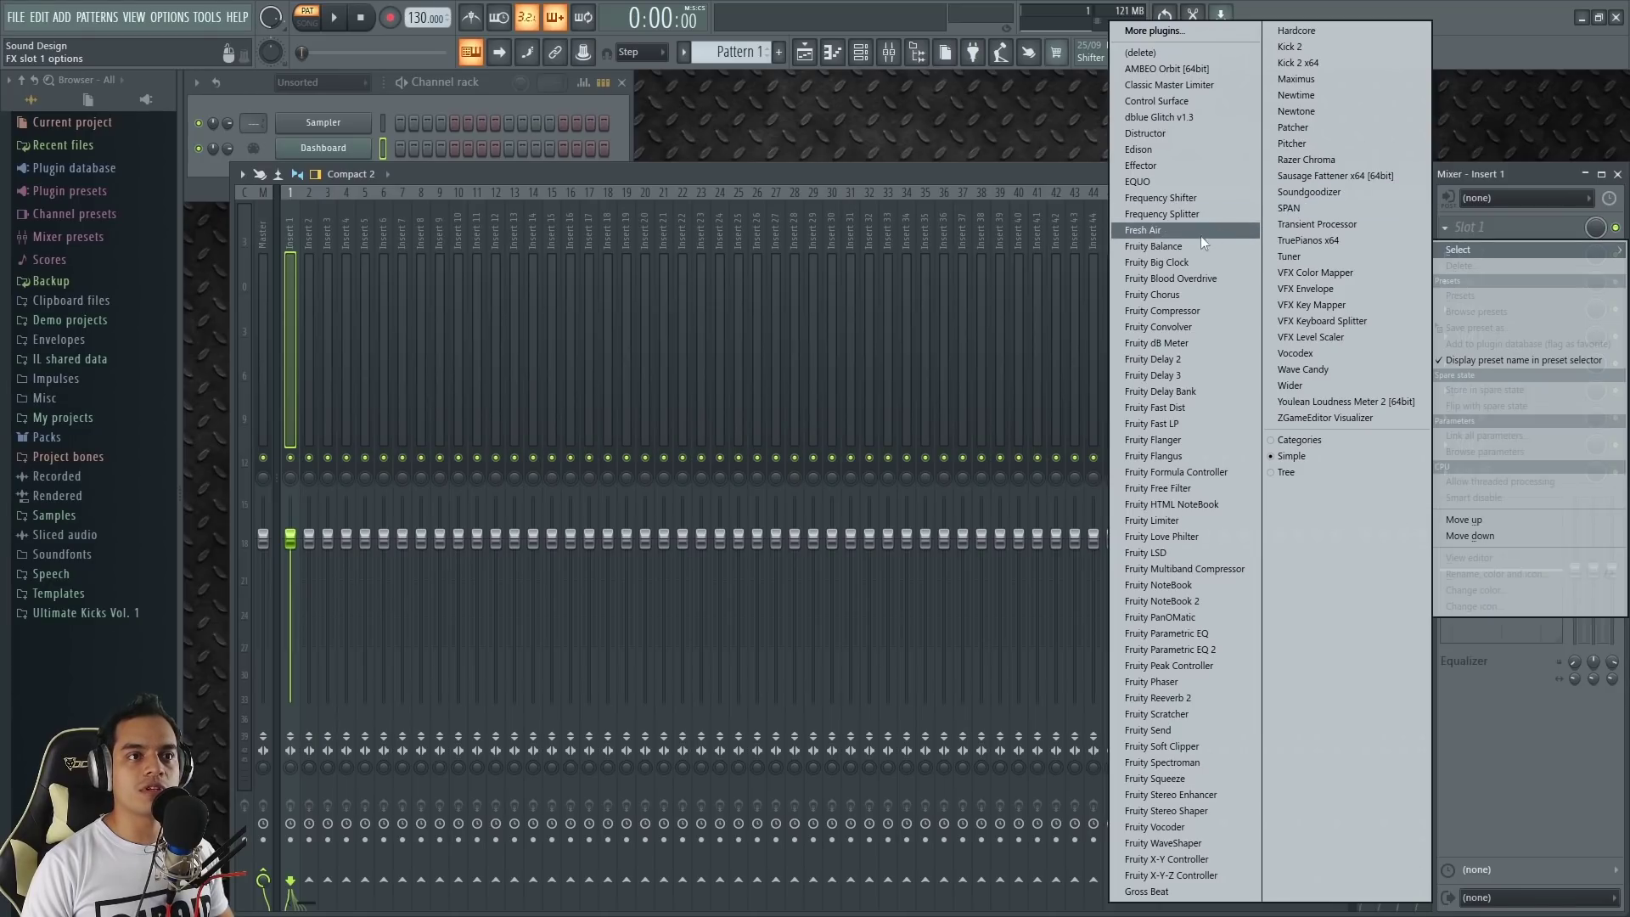
left_click(1177, 99)
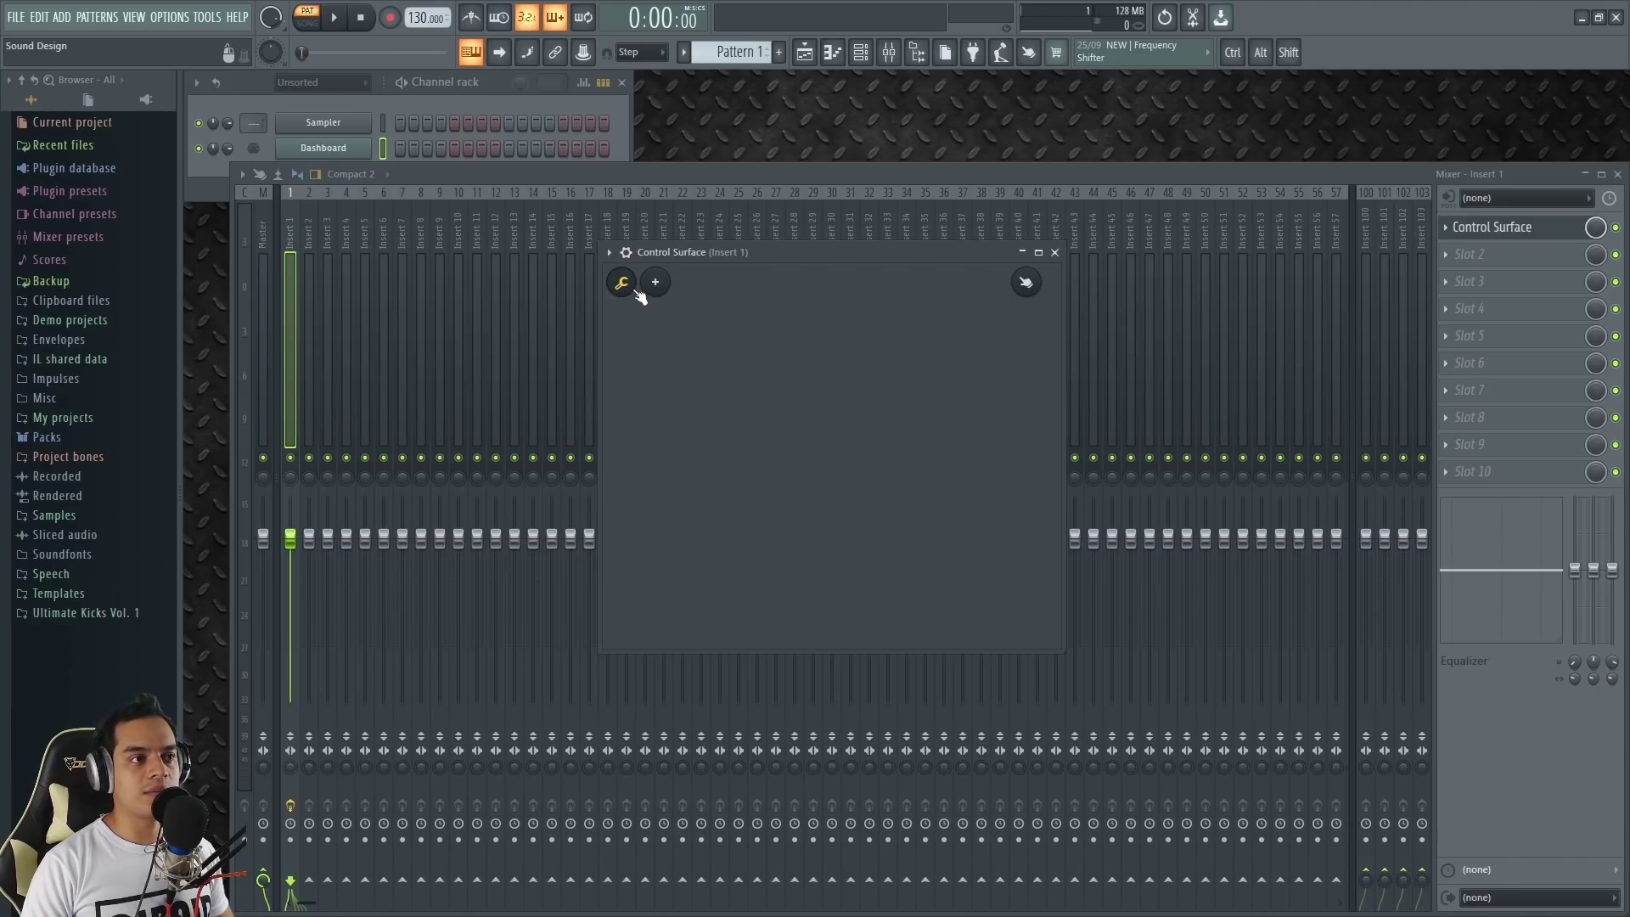
Step: Add a Carved slider to the Control Surface and enlarge it in the middle of the panel
left_click(655, 284)
mouse_move(710, 461)
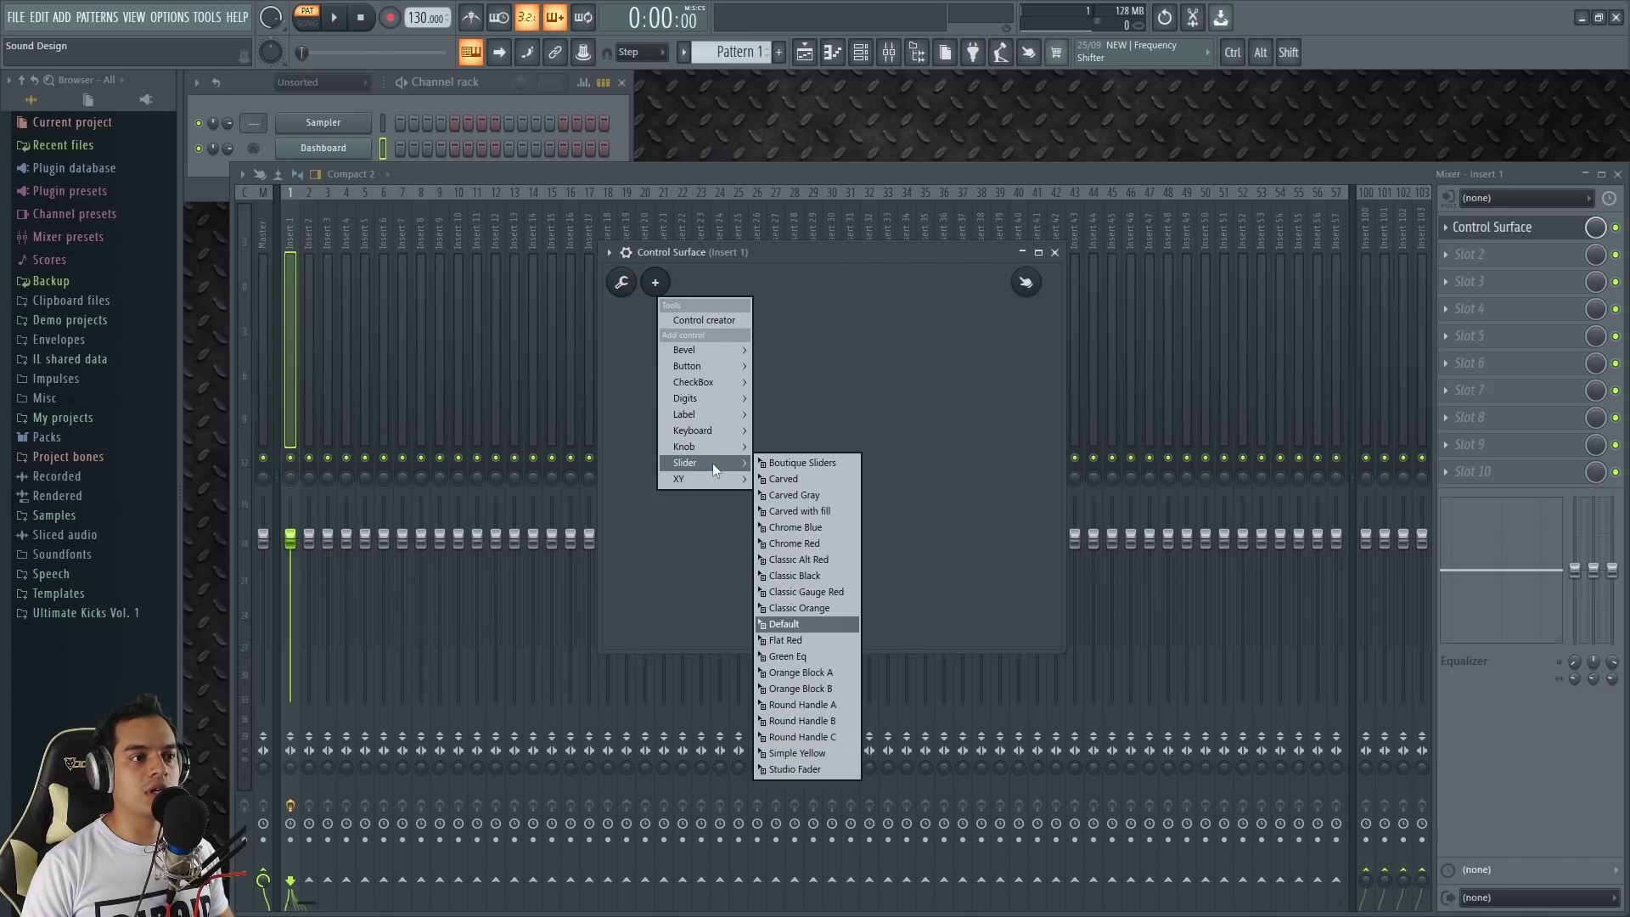
left_click(792, 480)
left_click_drag(836, 499, 865, 571)
Step: Close the Control Surface and mixer windows and reopen the Dashboard channel's window
left_click(656, 282)
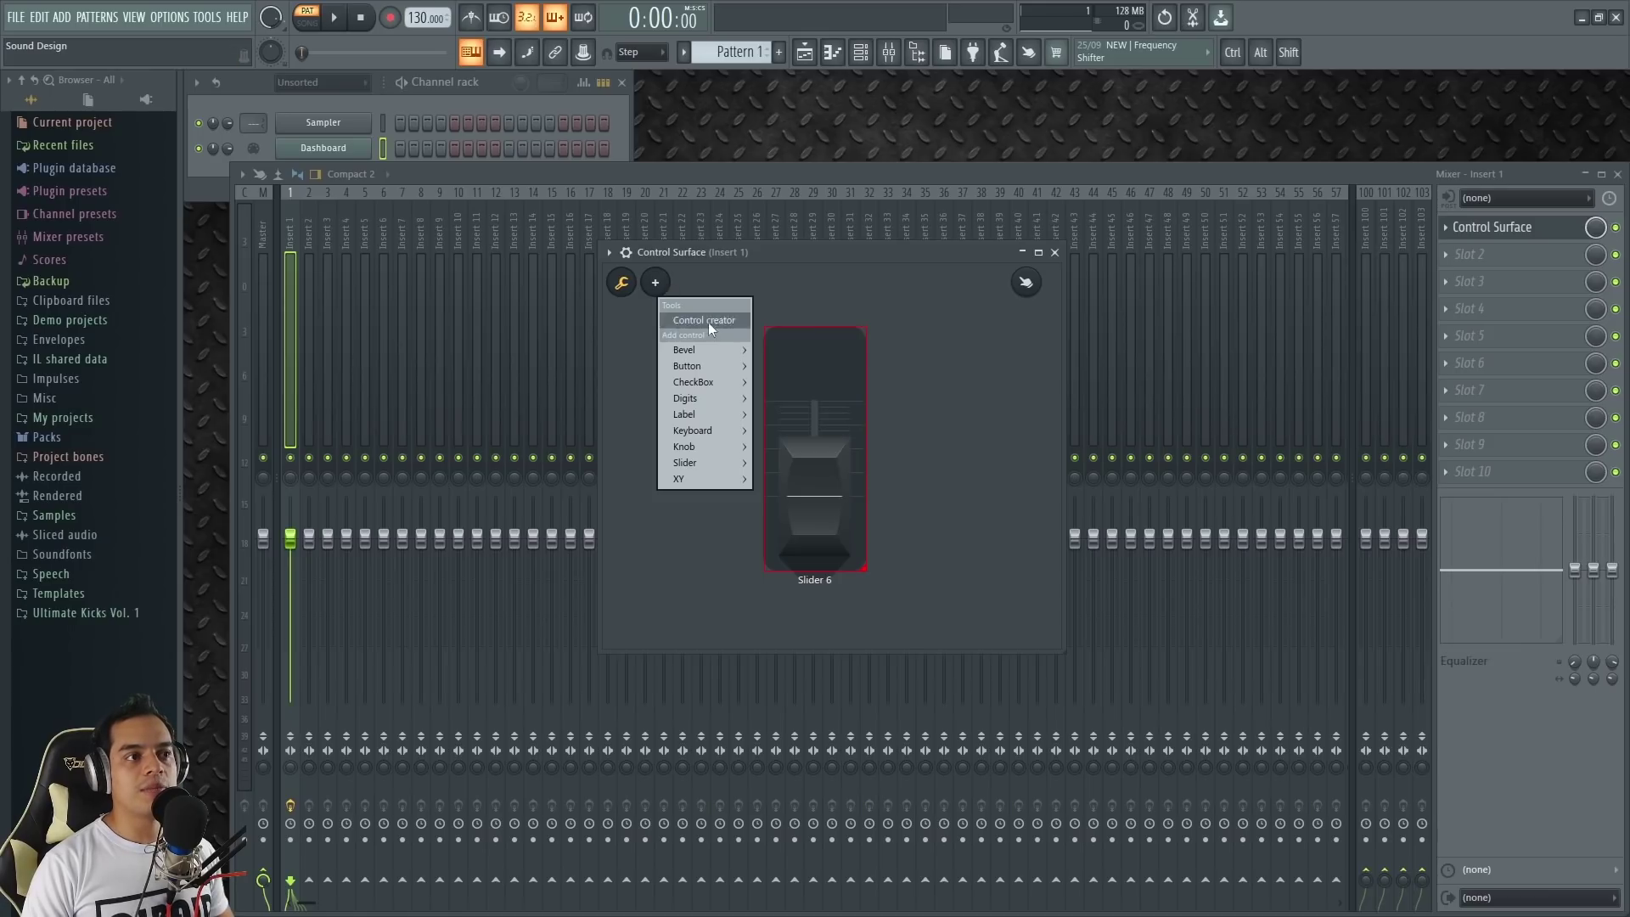
left_click(793, 317)
left_click_drag(828, 509, 1005, 270)
left_click(1055, 252)
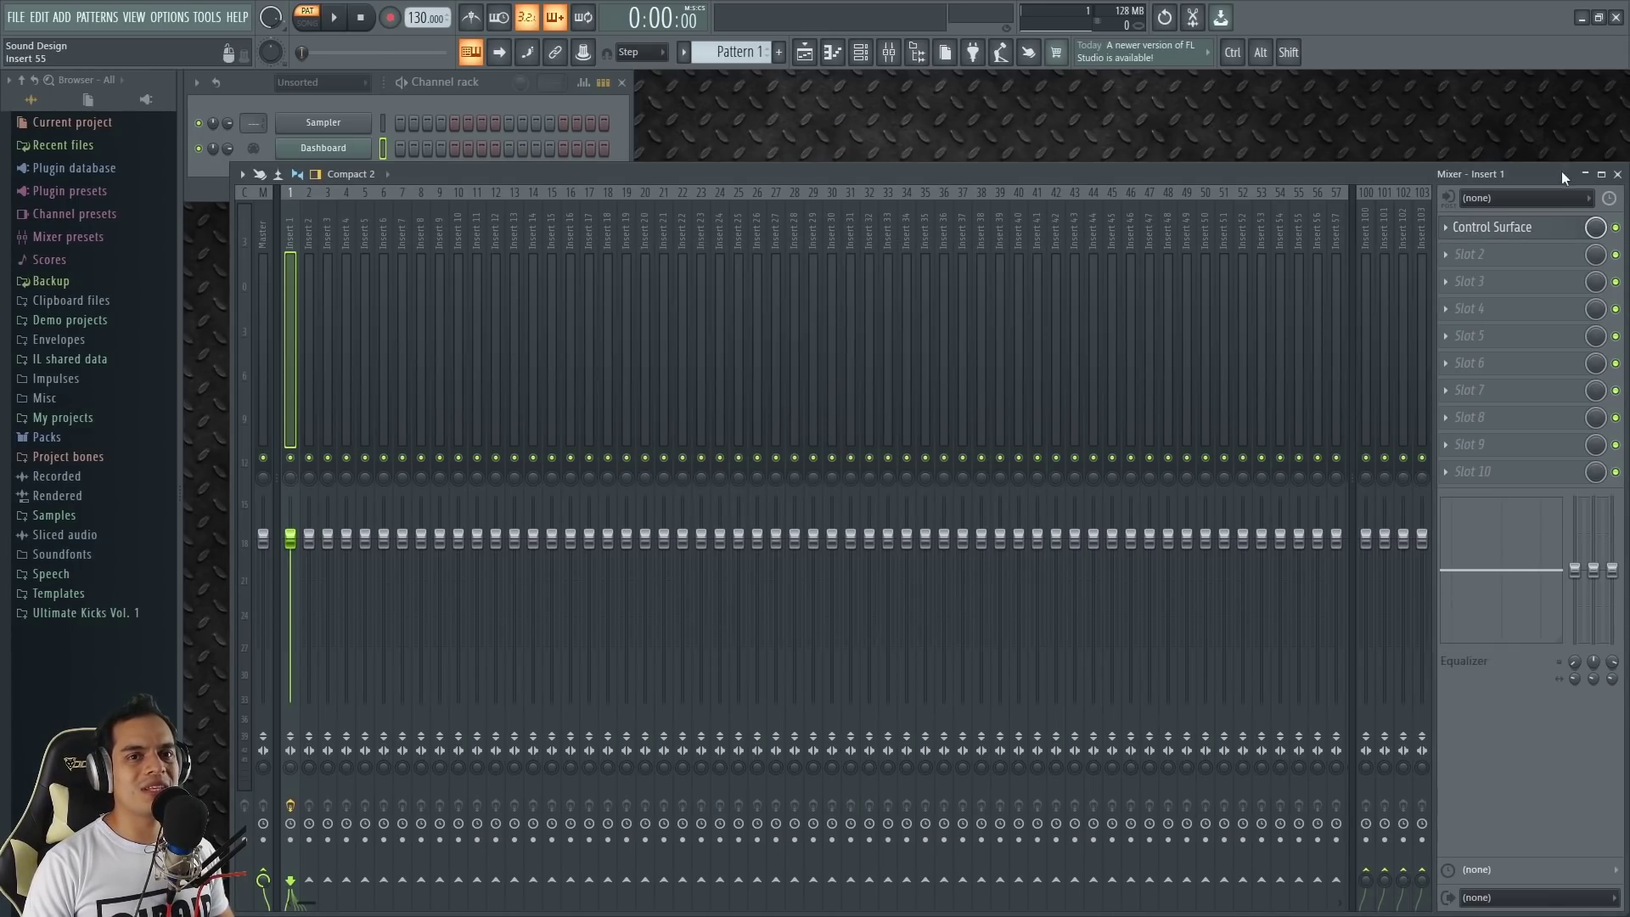
left_click(1618, 174)
left_click(365, 149)
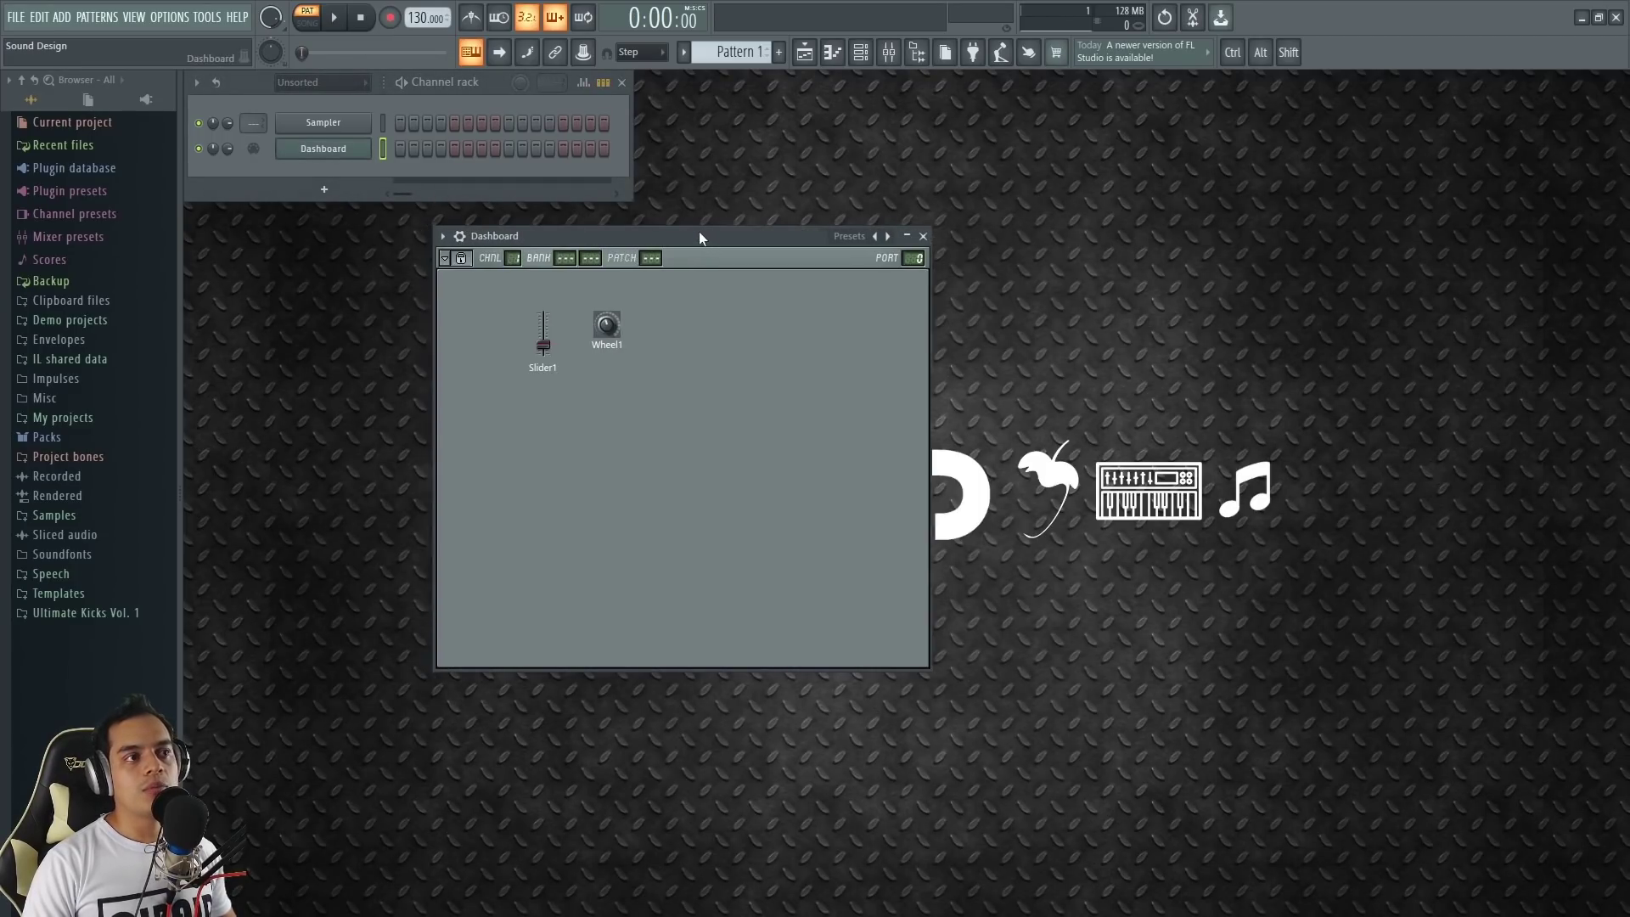
left_click_drag(700, 231, 760, 265)
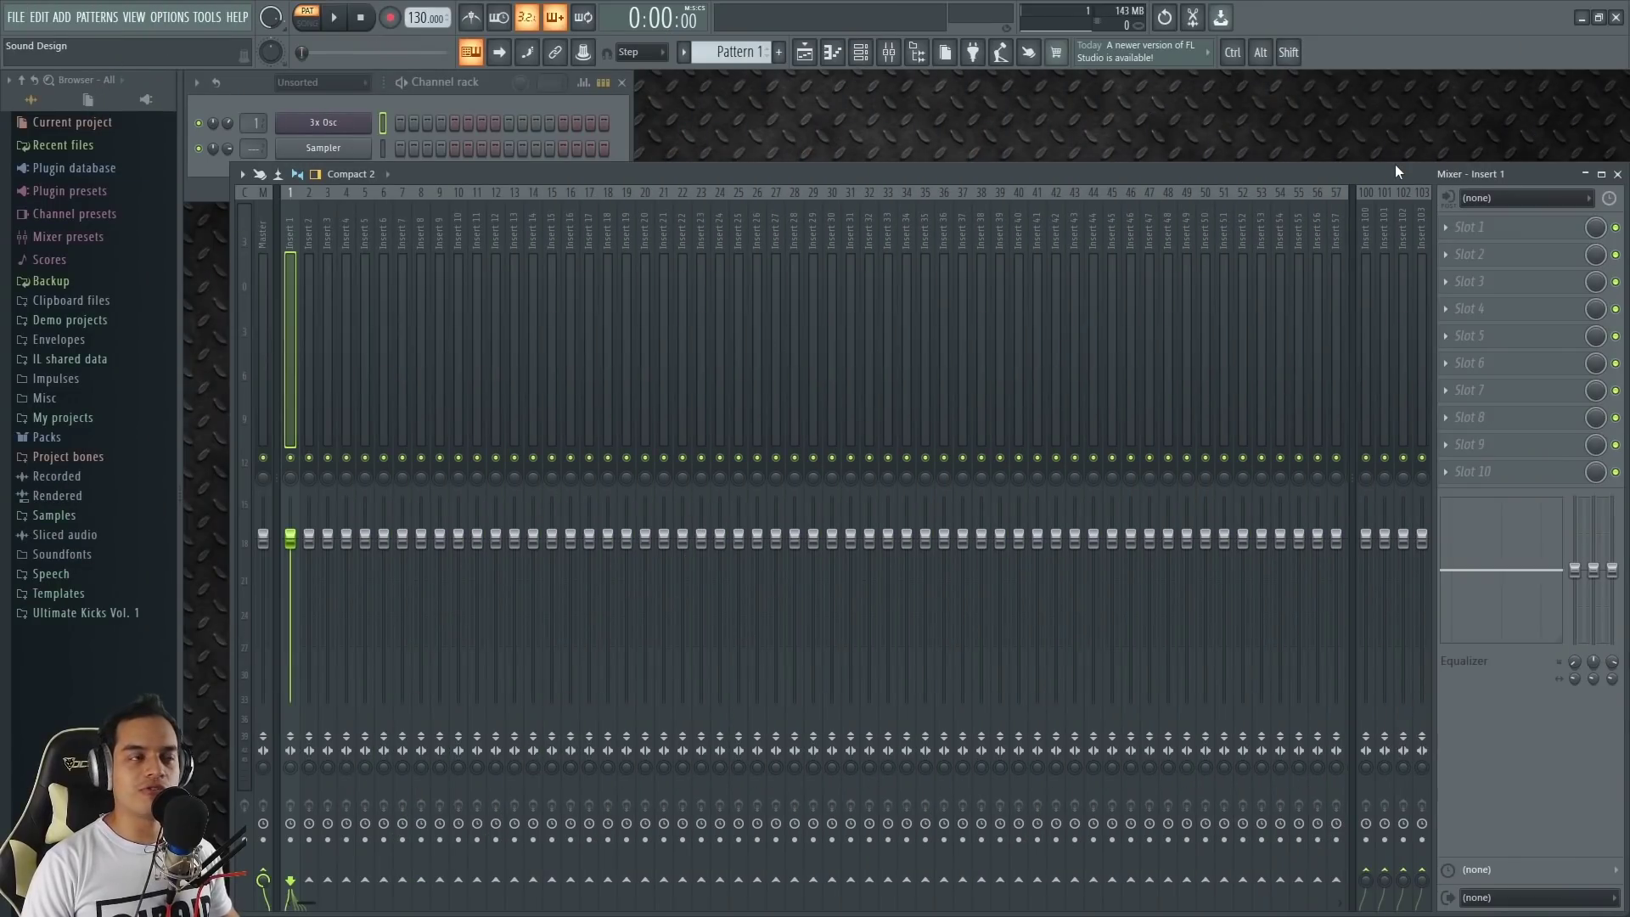
Step: Load Fruity Spectroman into slot 1 of mixer Insert 1
left_click(1458, 226)
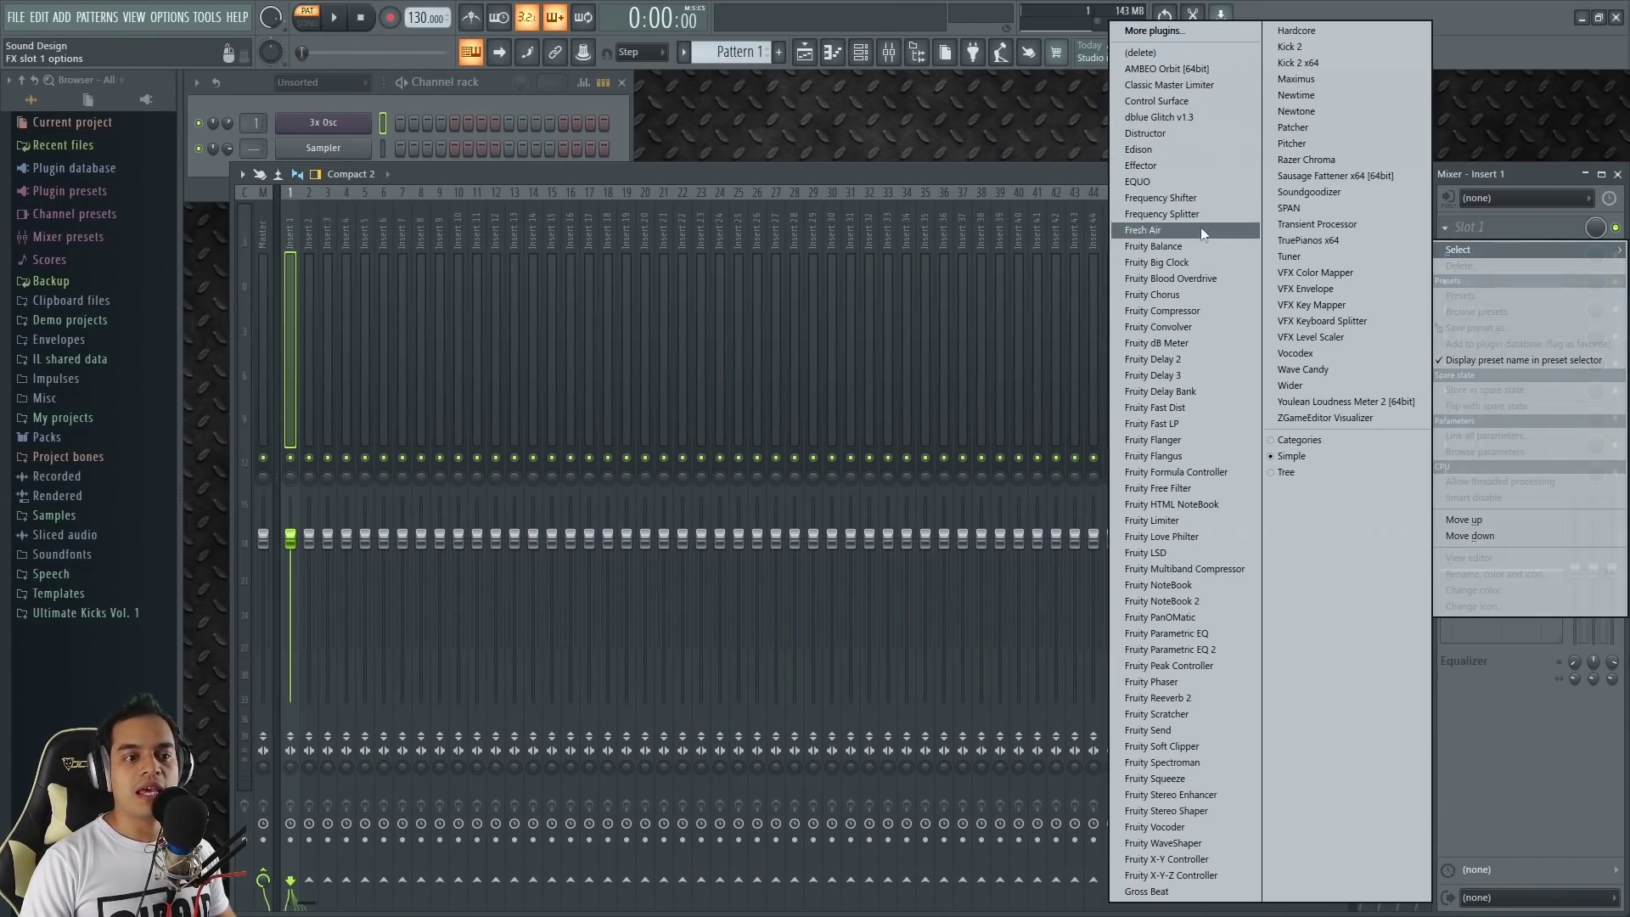
left_click(1210, 764)
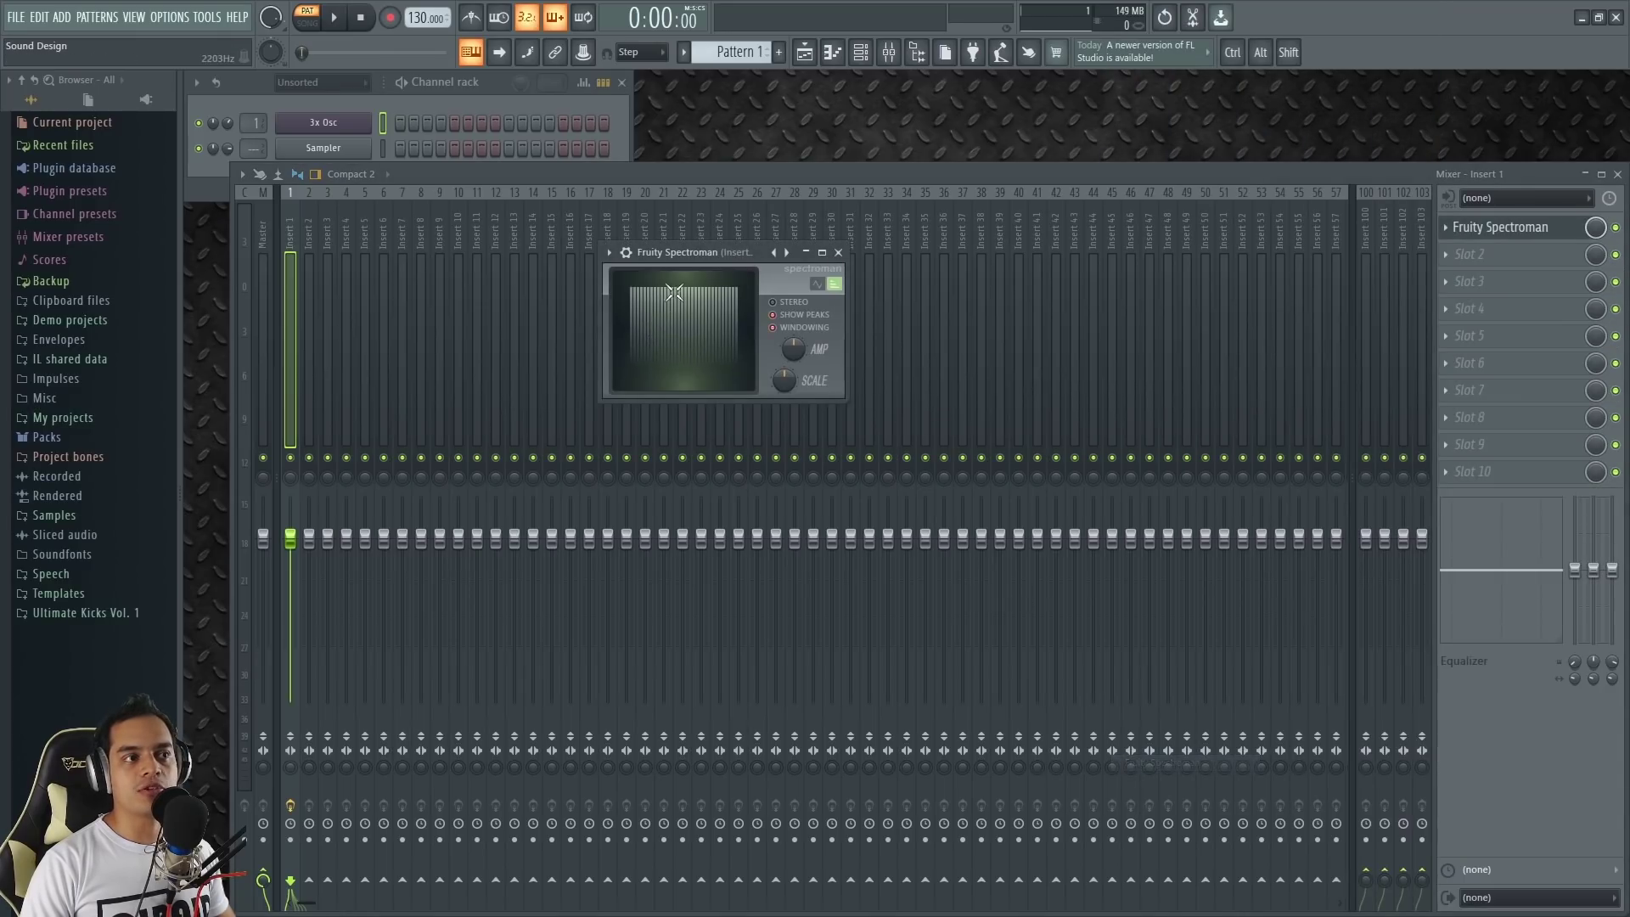
left_click_drag(735, 252, 706, 239)
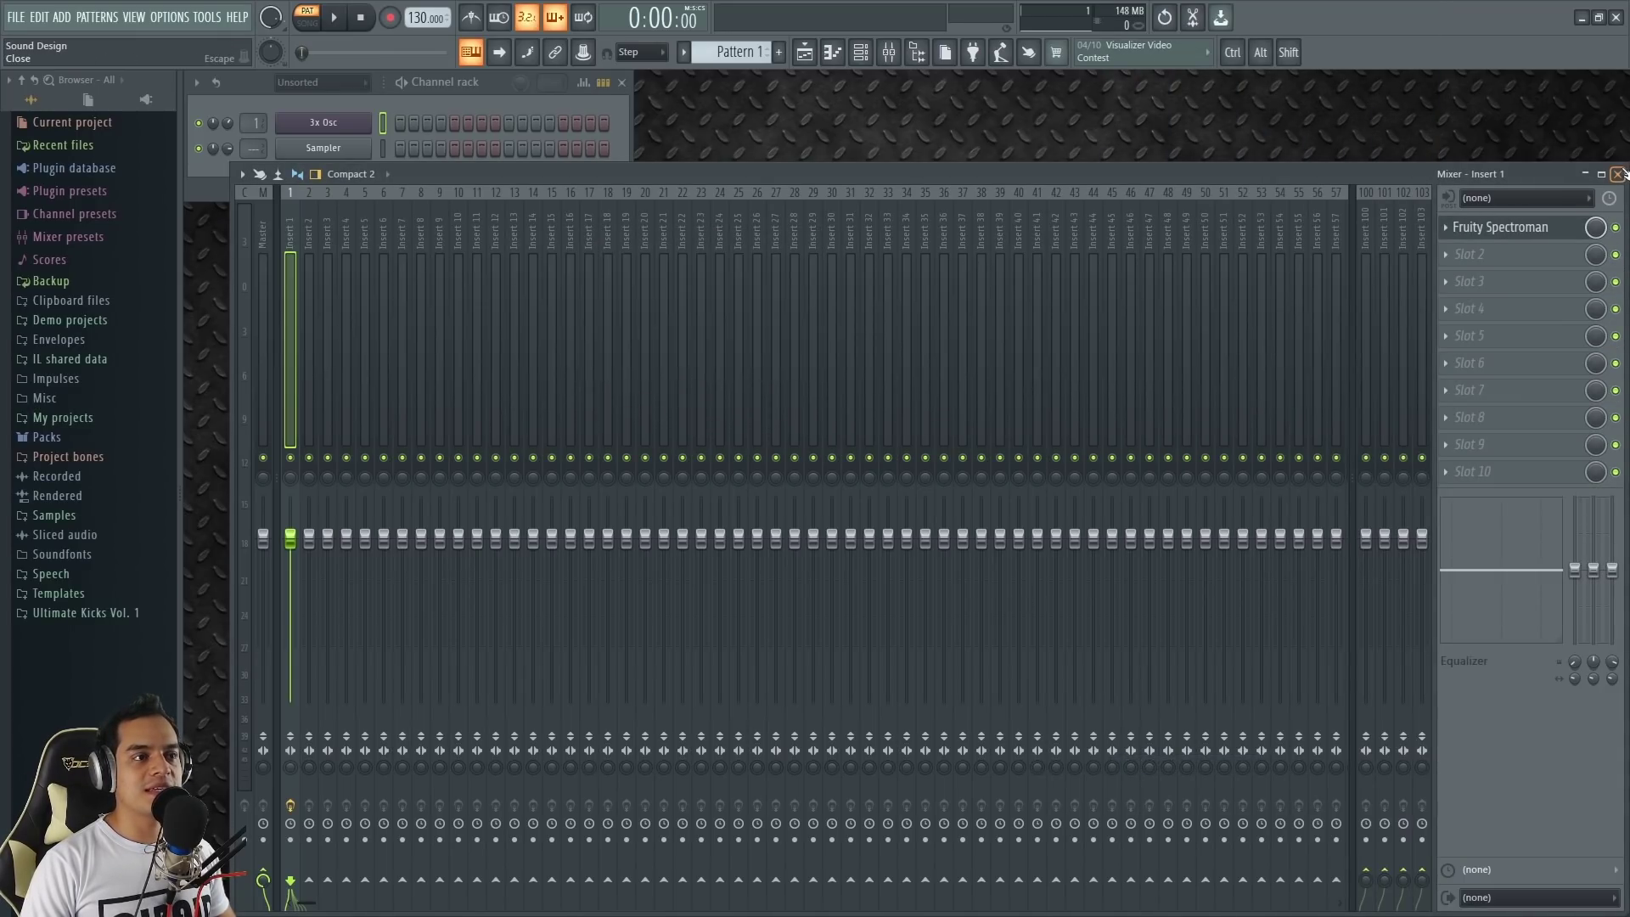
Step: Close the mixer and enlarge the Fruity Spectroman window over the workspace
left_click(1618, 173)
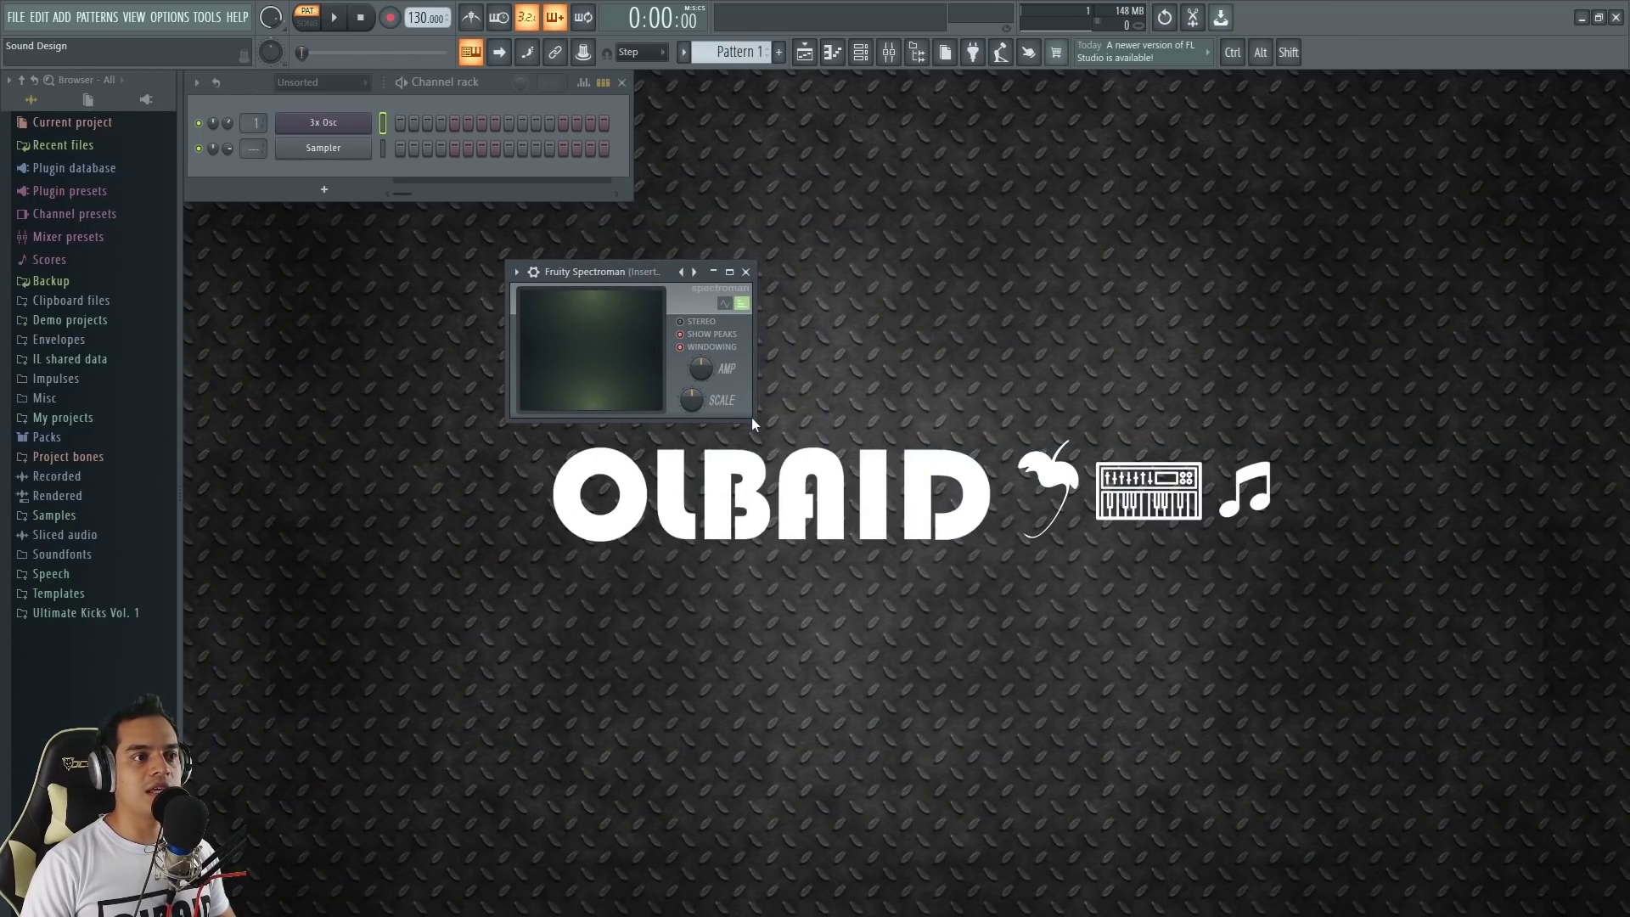
left_click_drag(756, 422, 1353, 764)
left_click_drag(968, 298, 850, 303)
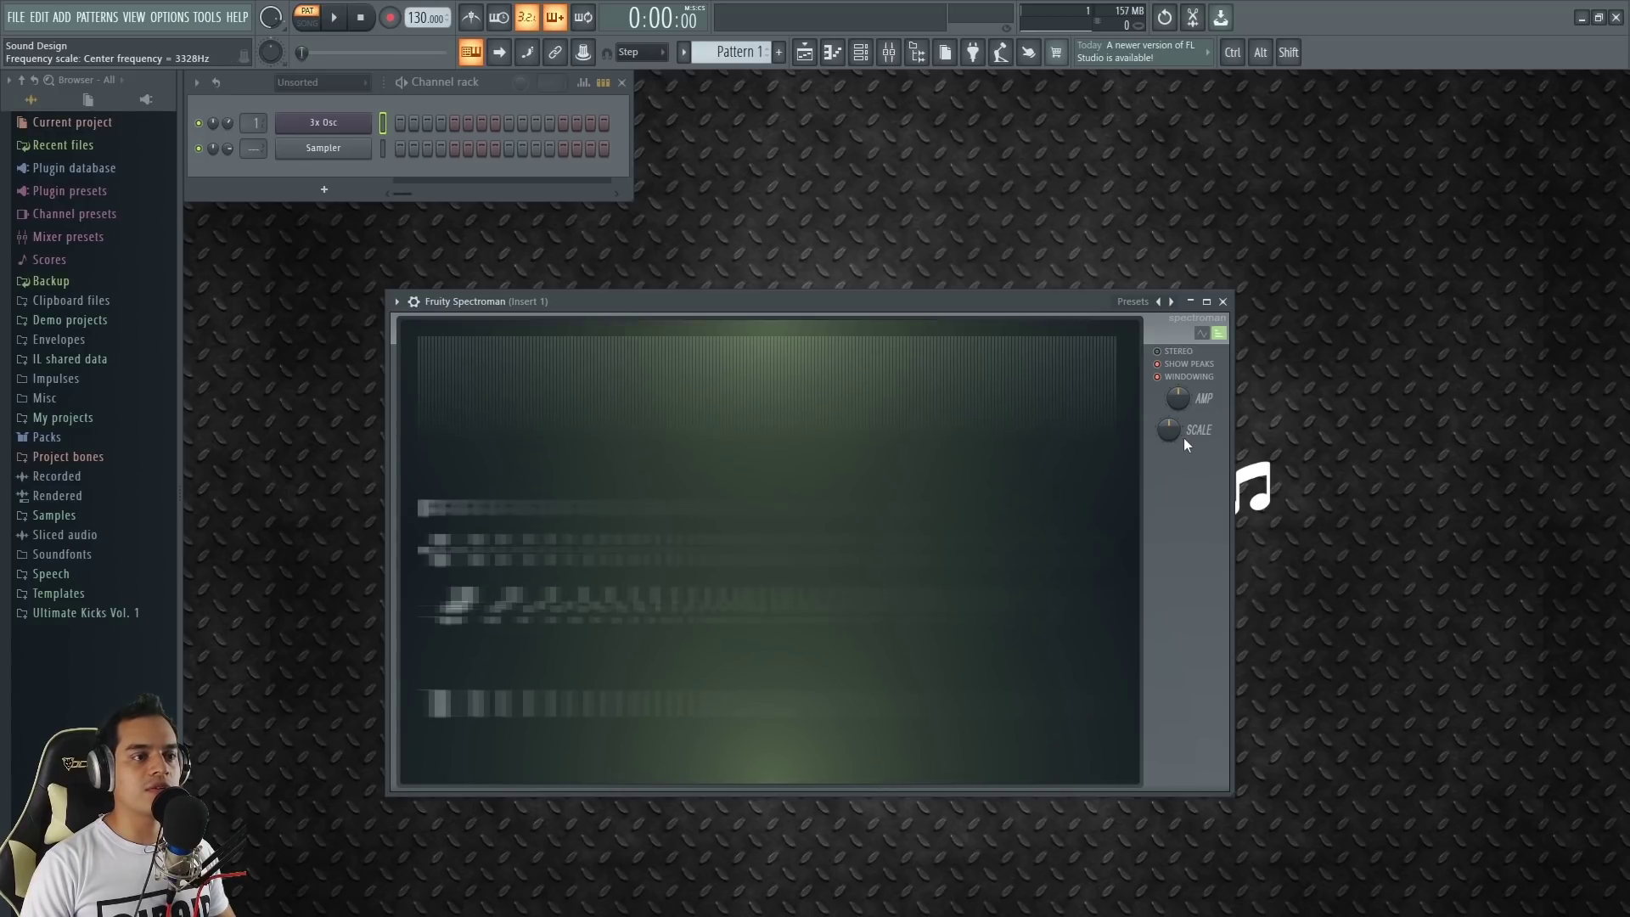
Step: Toggle Spectroman's stereo processing on and off, and raise its Amp level
left_click(1176, 352)
left_click(1163, 352)
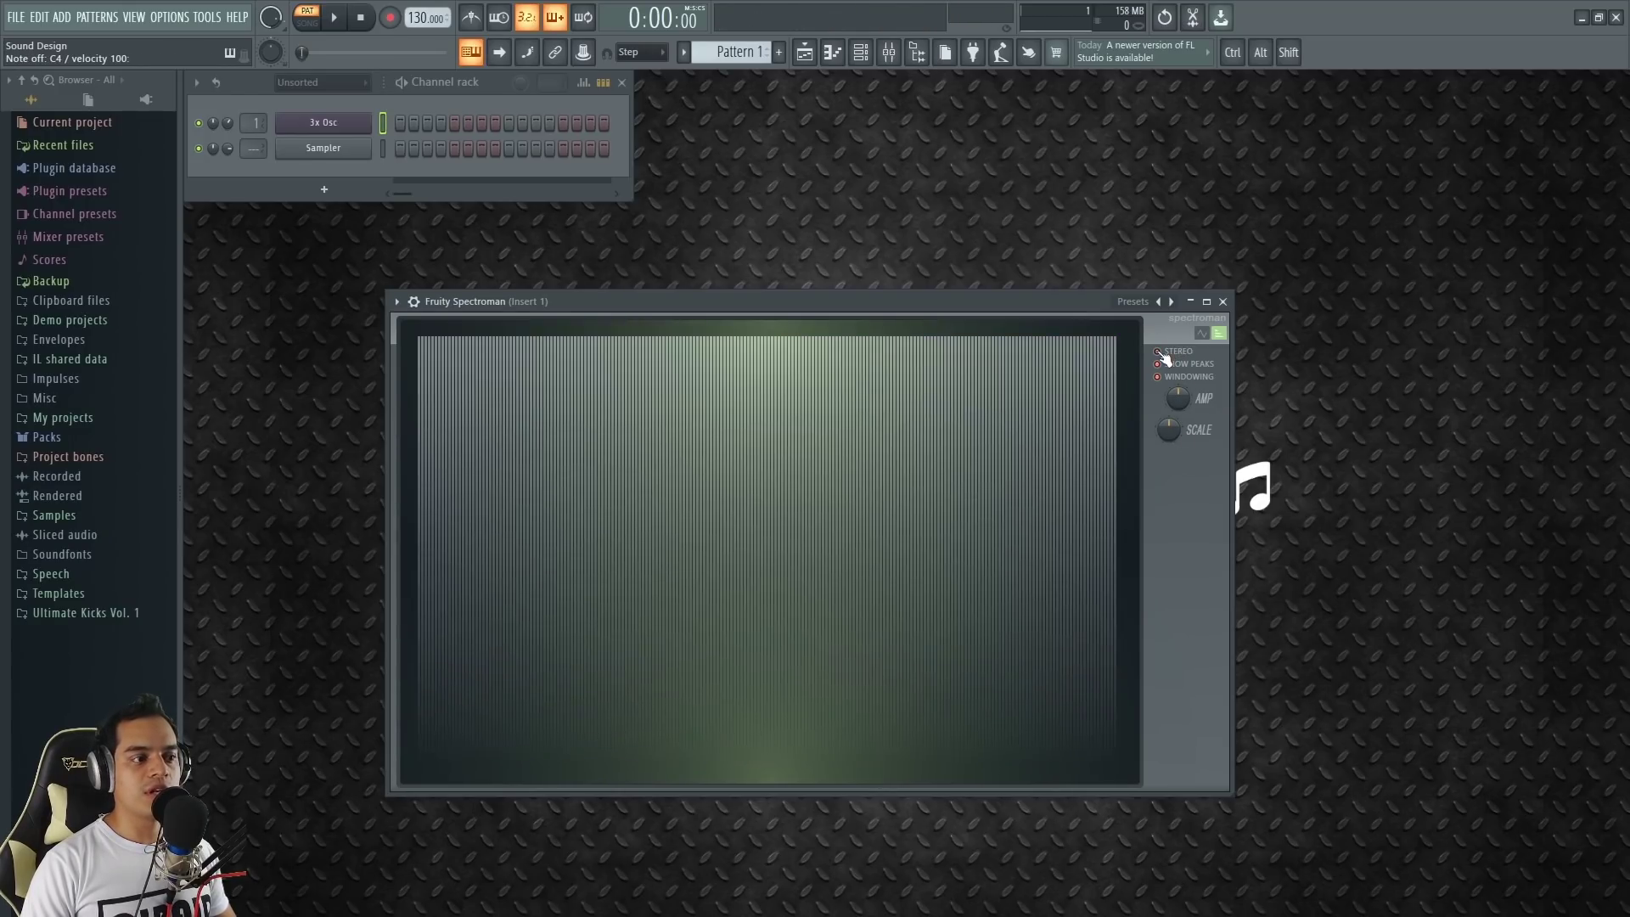
left_click_drag(1184, 399, 1182, 379)
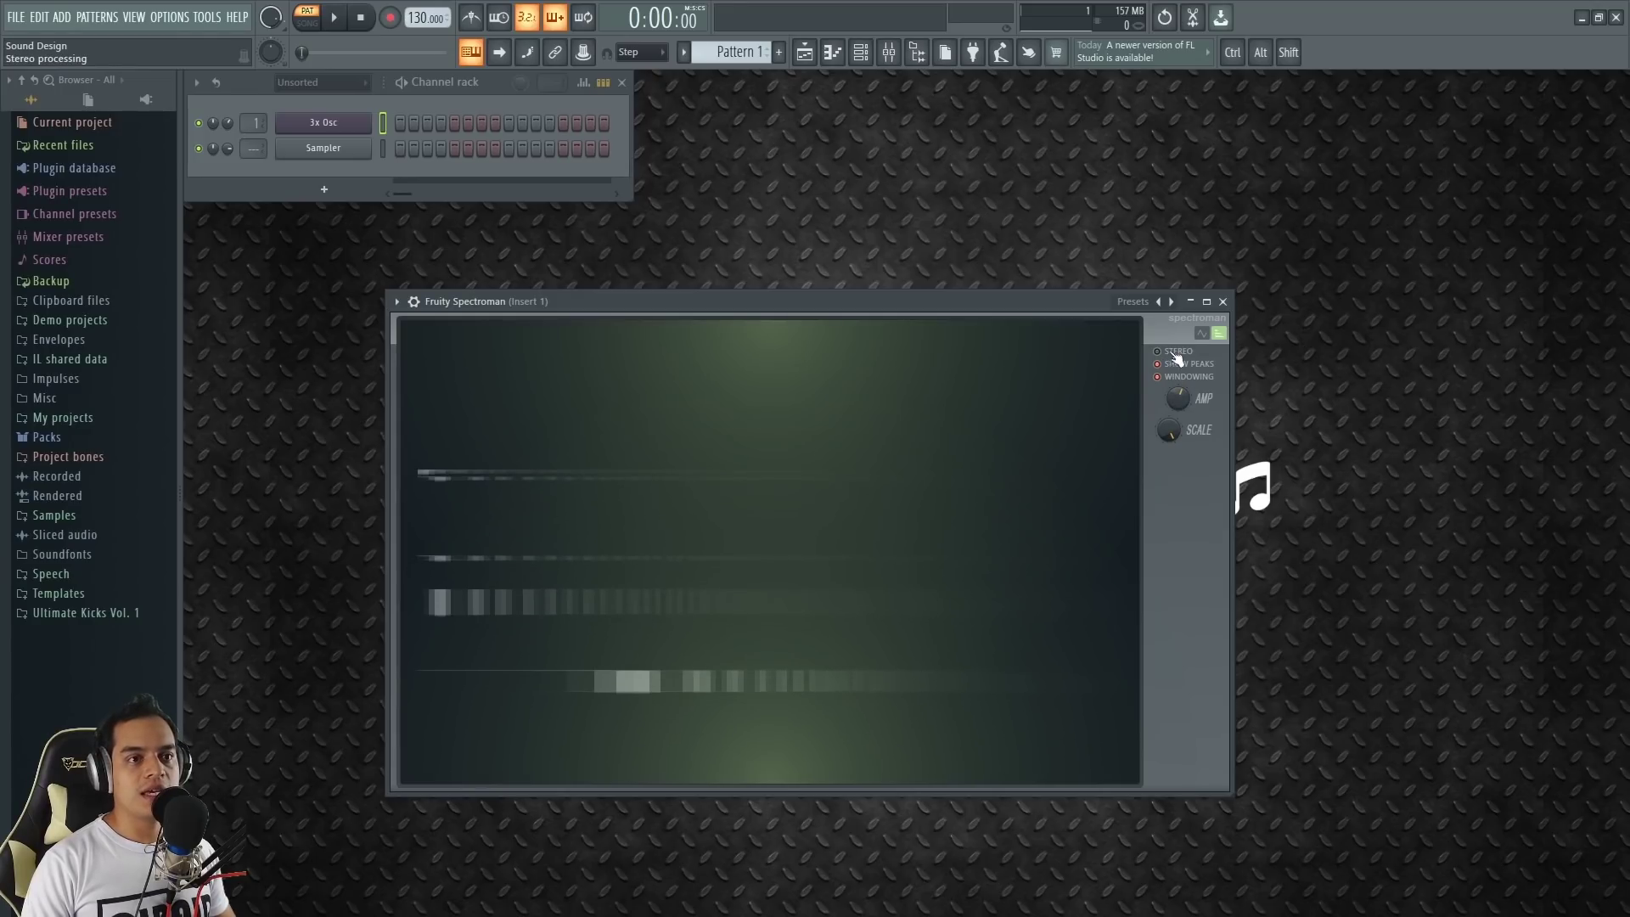
Step: Switch Spectroman's display from the scrolling sonogram to the line spectrum and reposition its window
left_click(1203, 334)
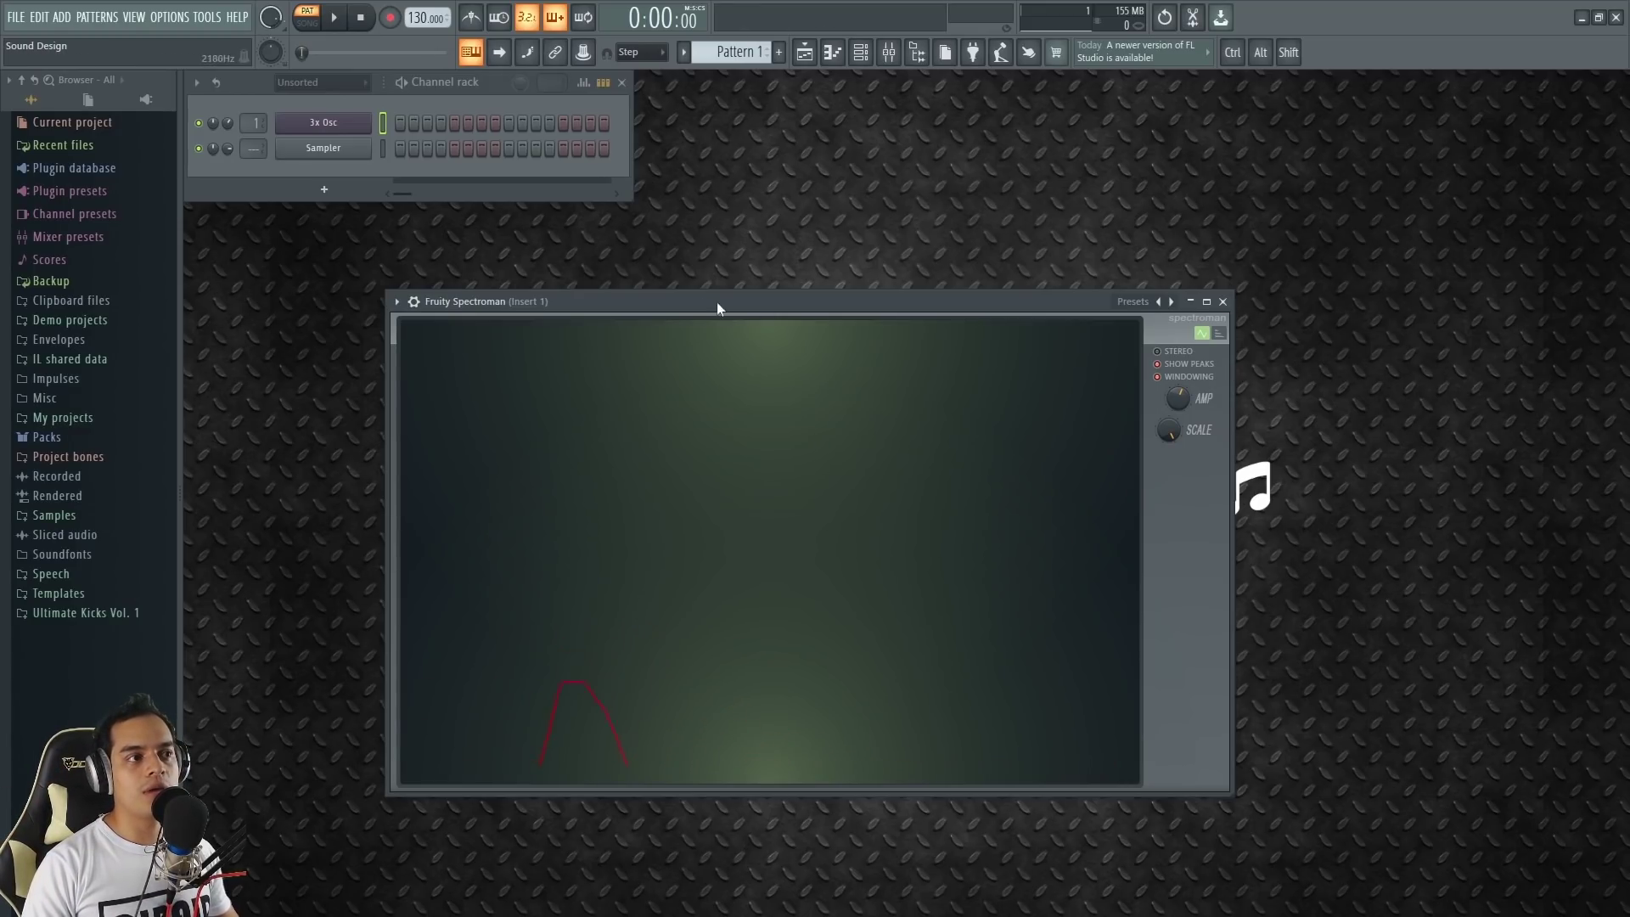
left_click_drag(672, 303, 661, 290)
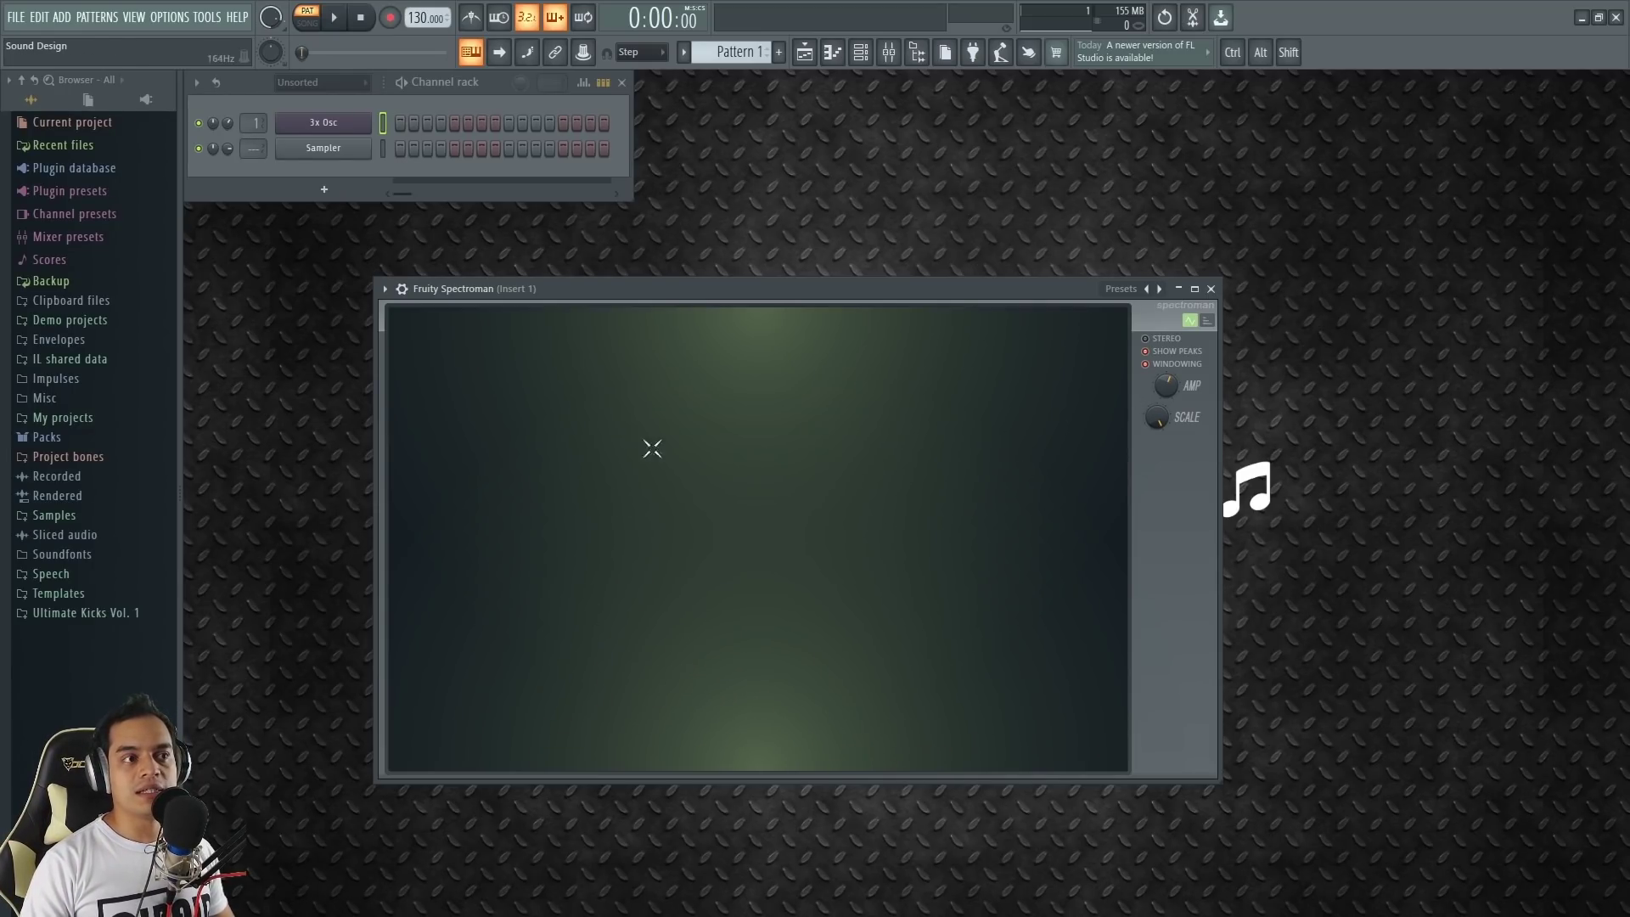
left_click_drag(748, 296, 720, 270)
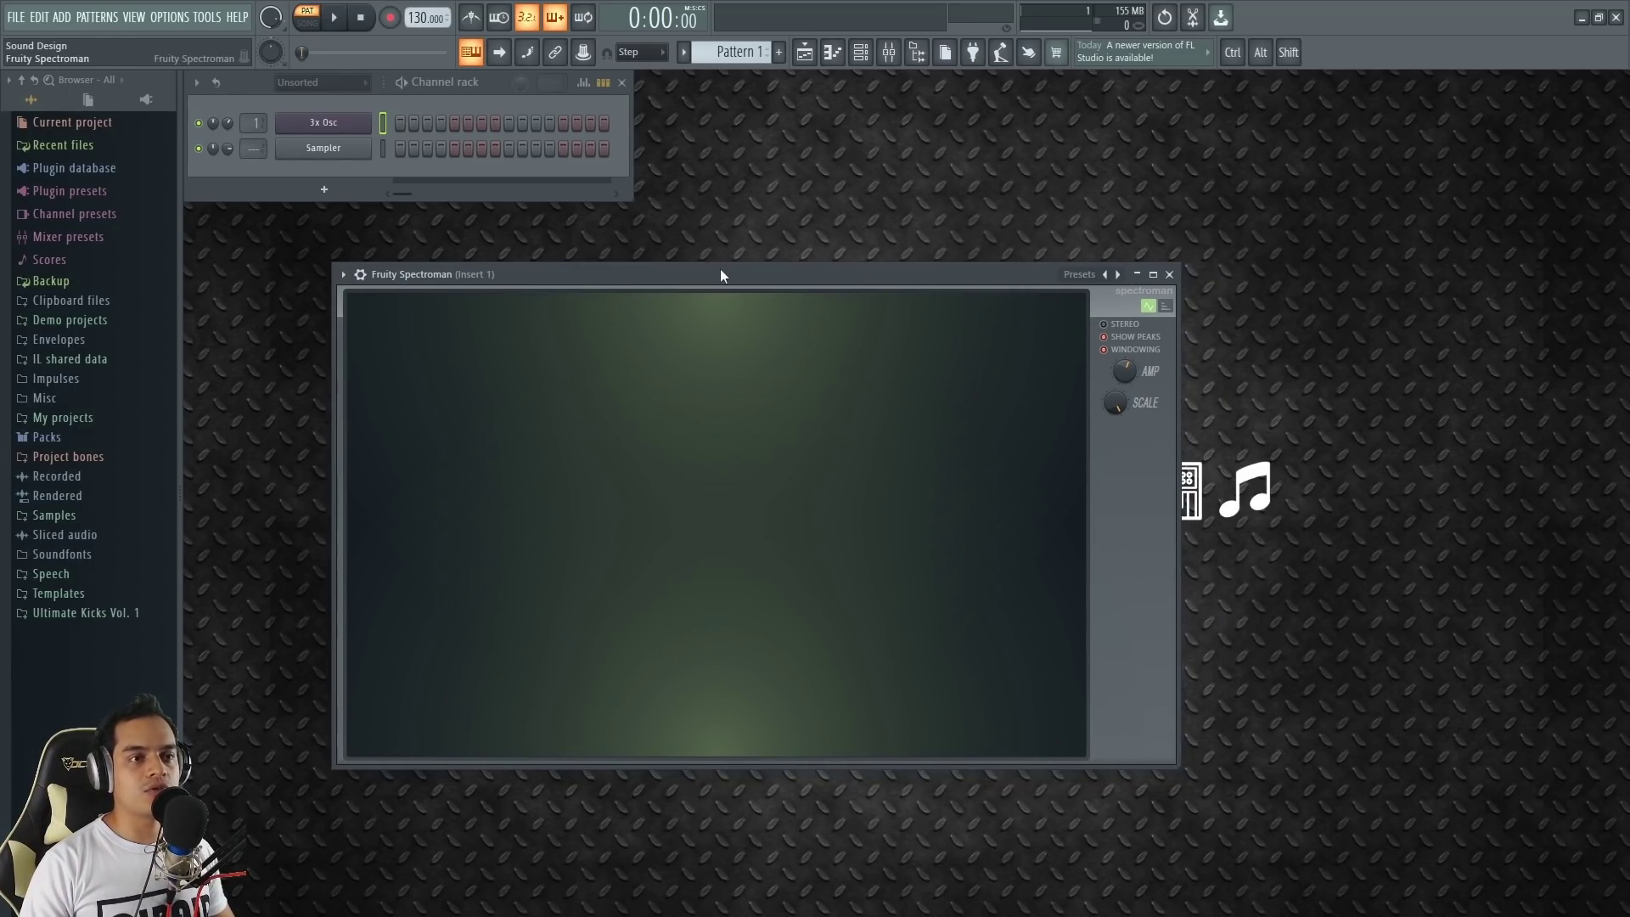
Step: Turn off Spectroman's Show Peaks and Windowing options, and play a test note on the 3x Osc channel
left_click(1131, 328)
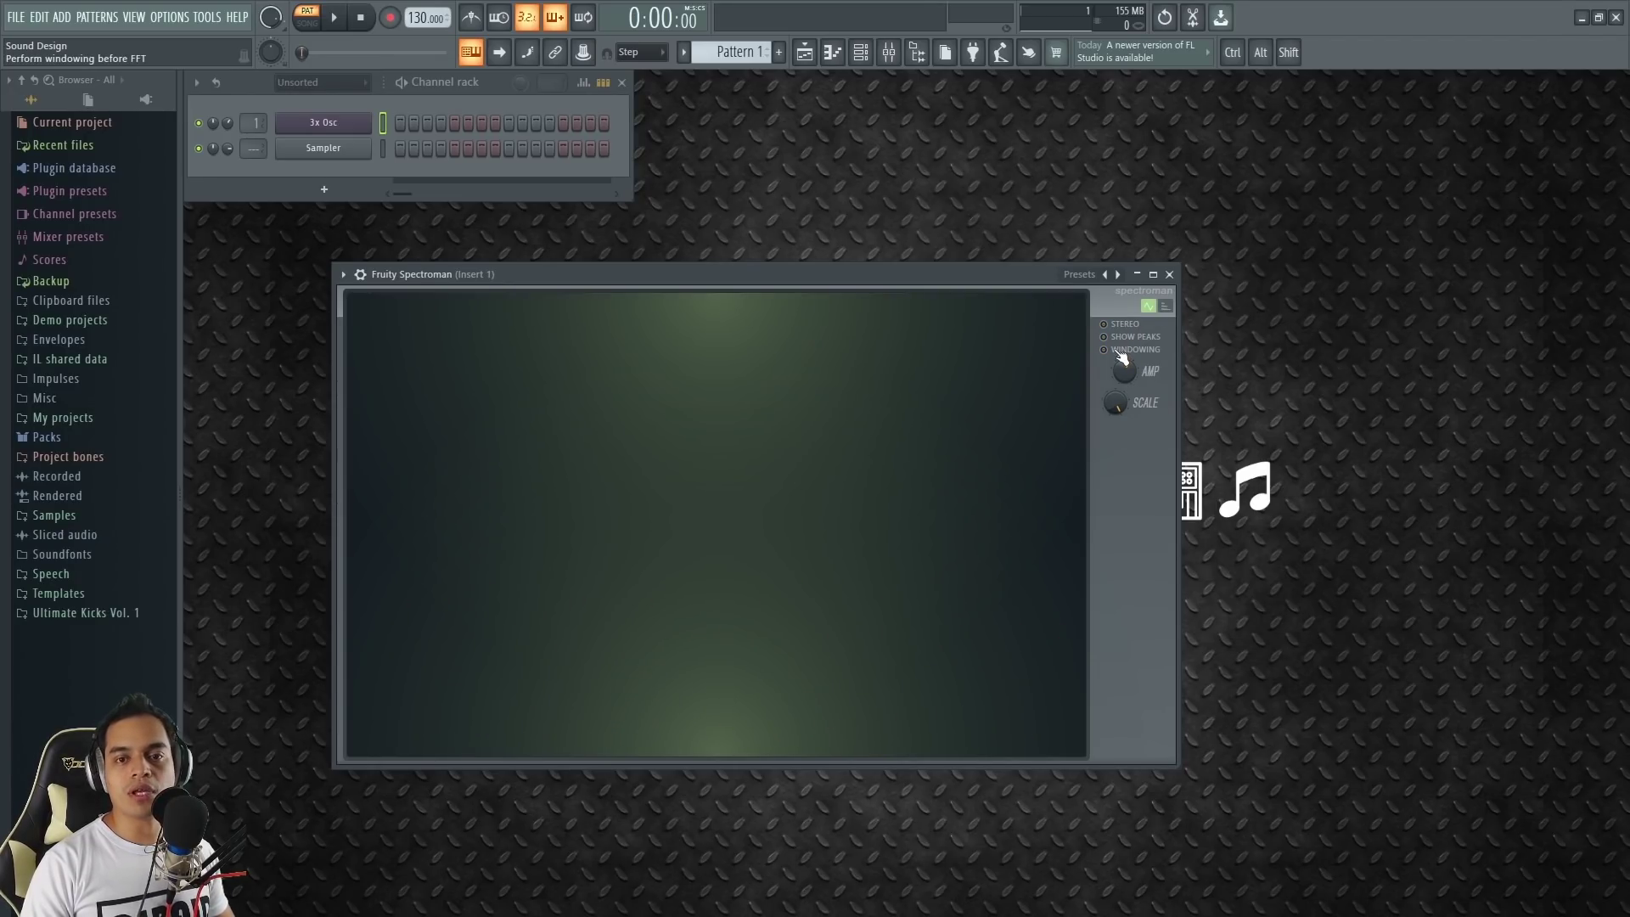
left_click_drag(1000, 271, 1002, 282)
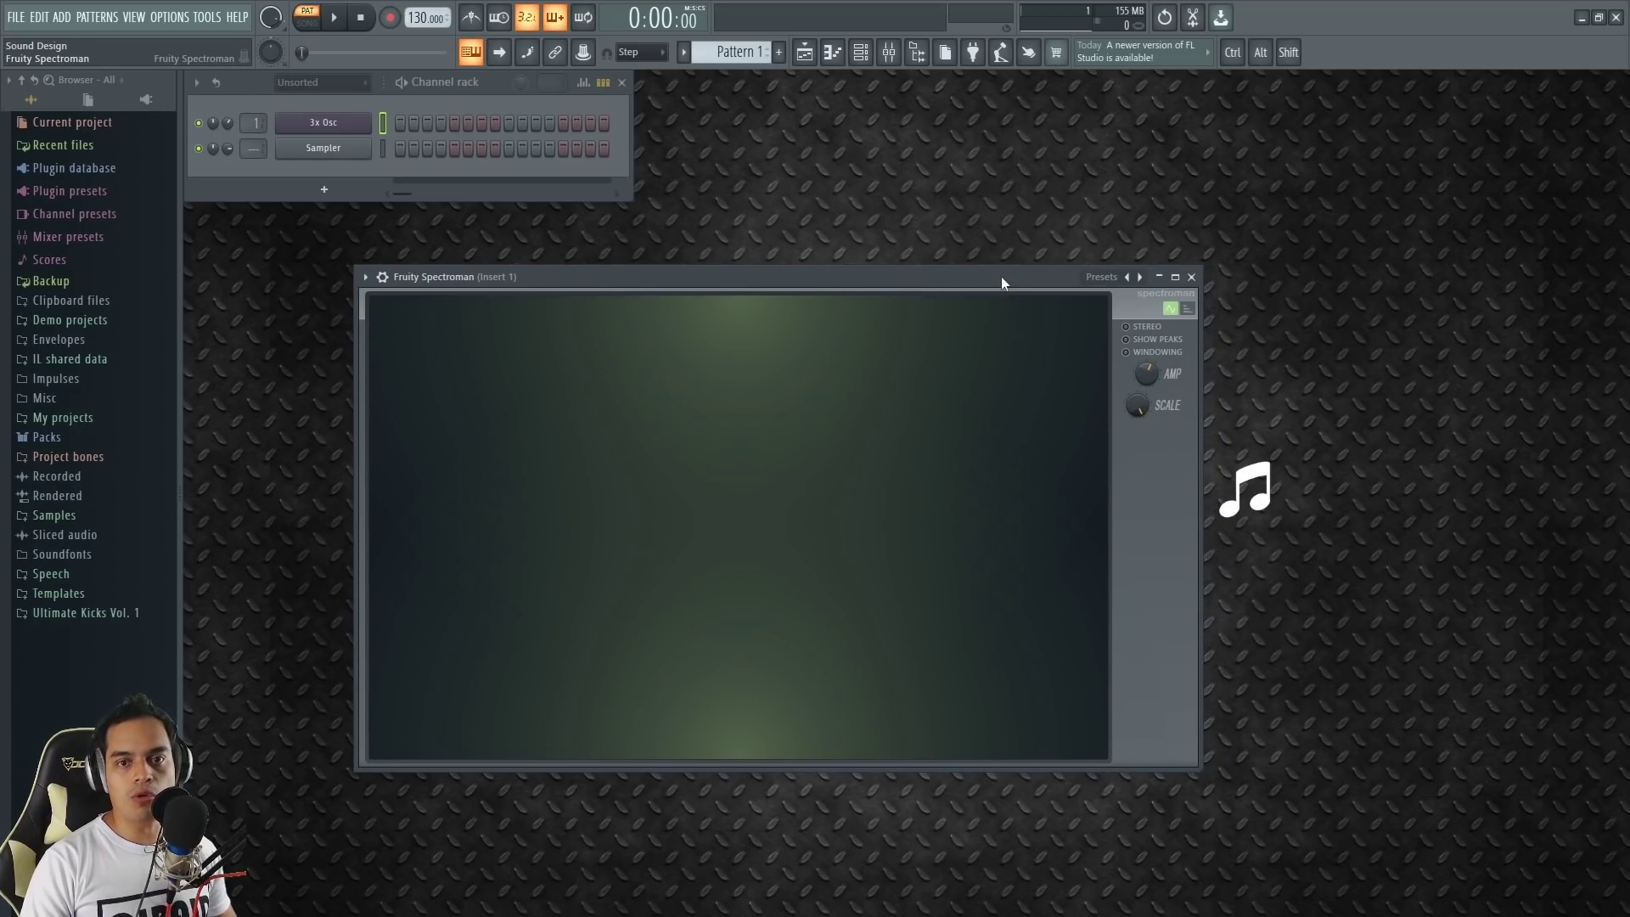
key("z")
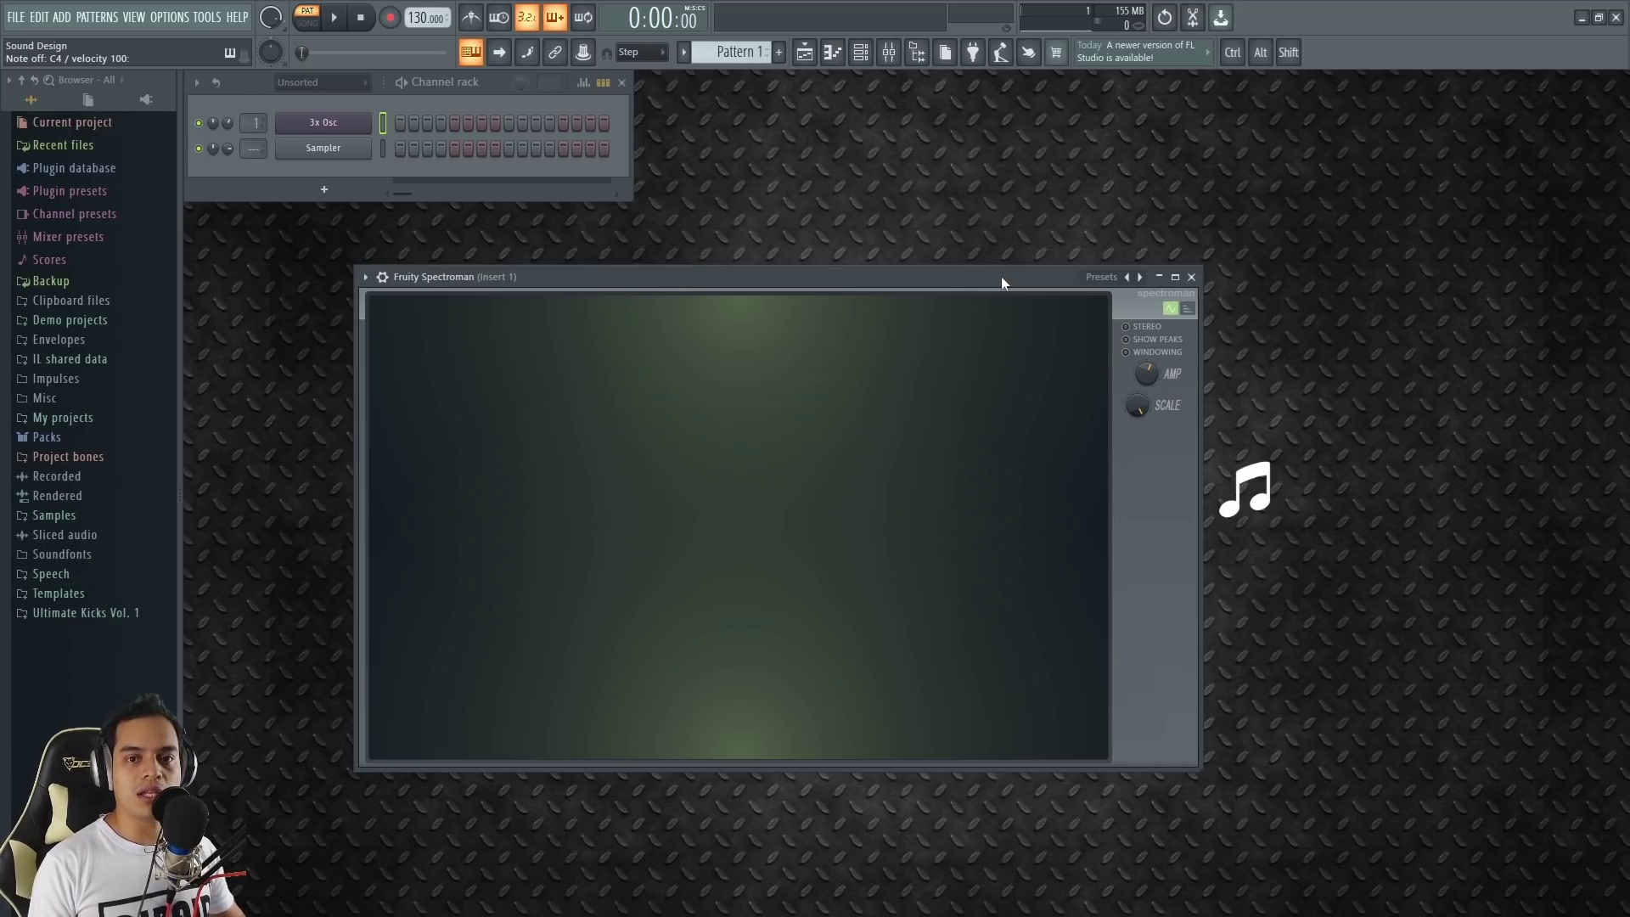
mouse_move(1001, 277)
left_mouse_down()
mouse_move(946, 355)
mouse_move(997, 285)
left_mouse_up()
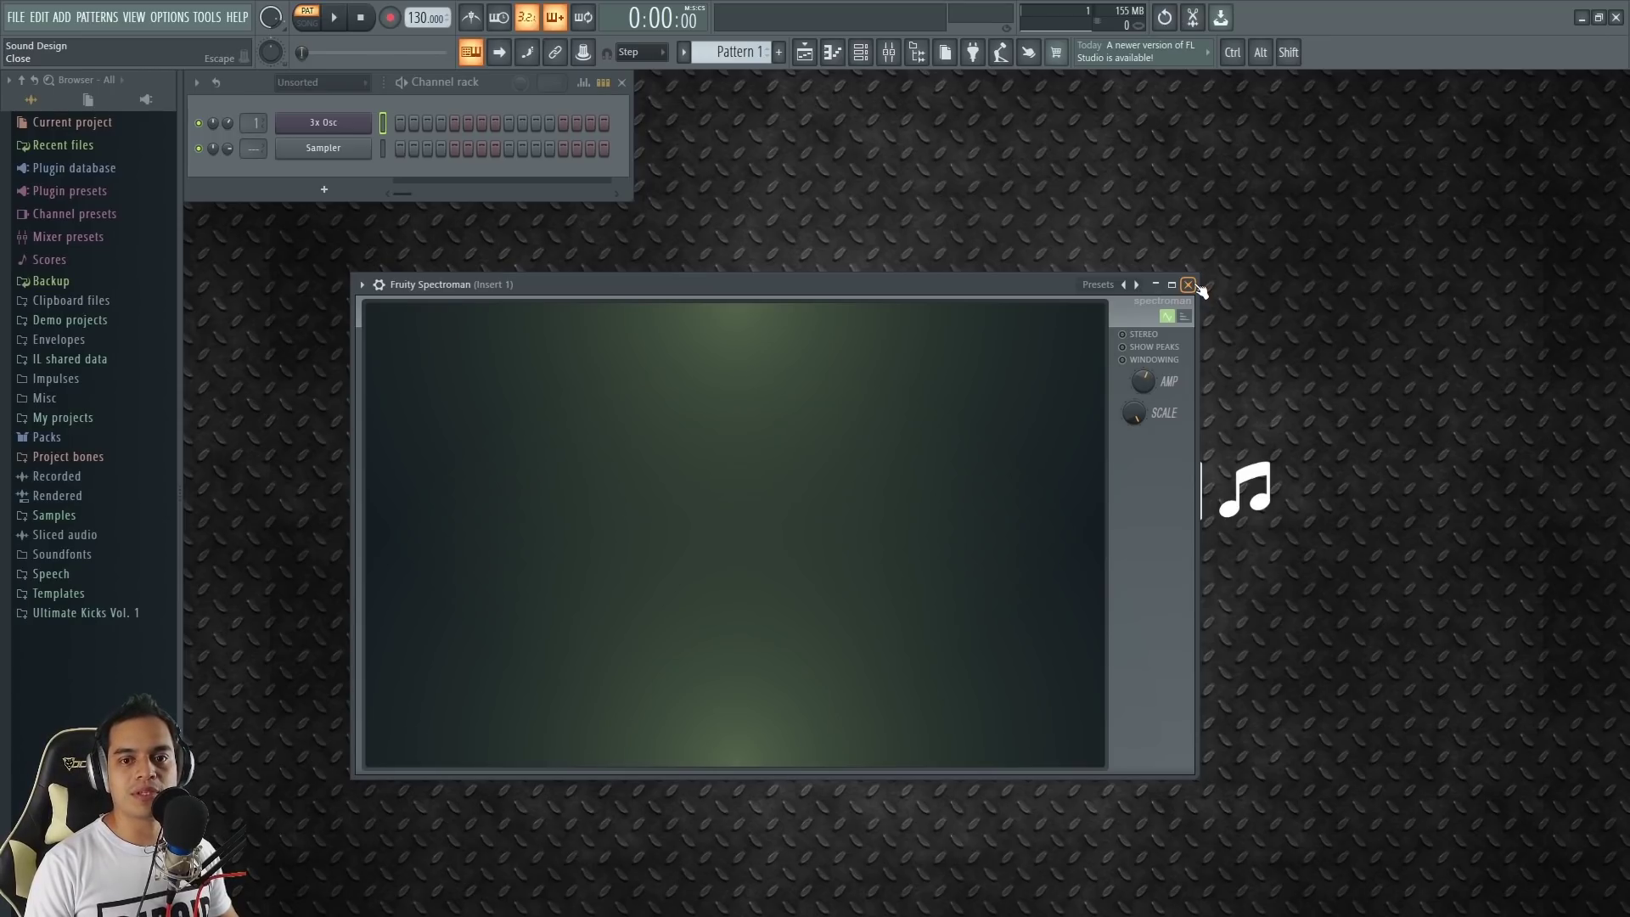
left_click(1188, 286)
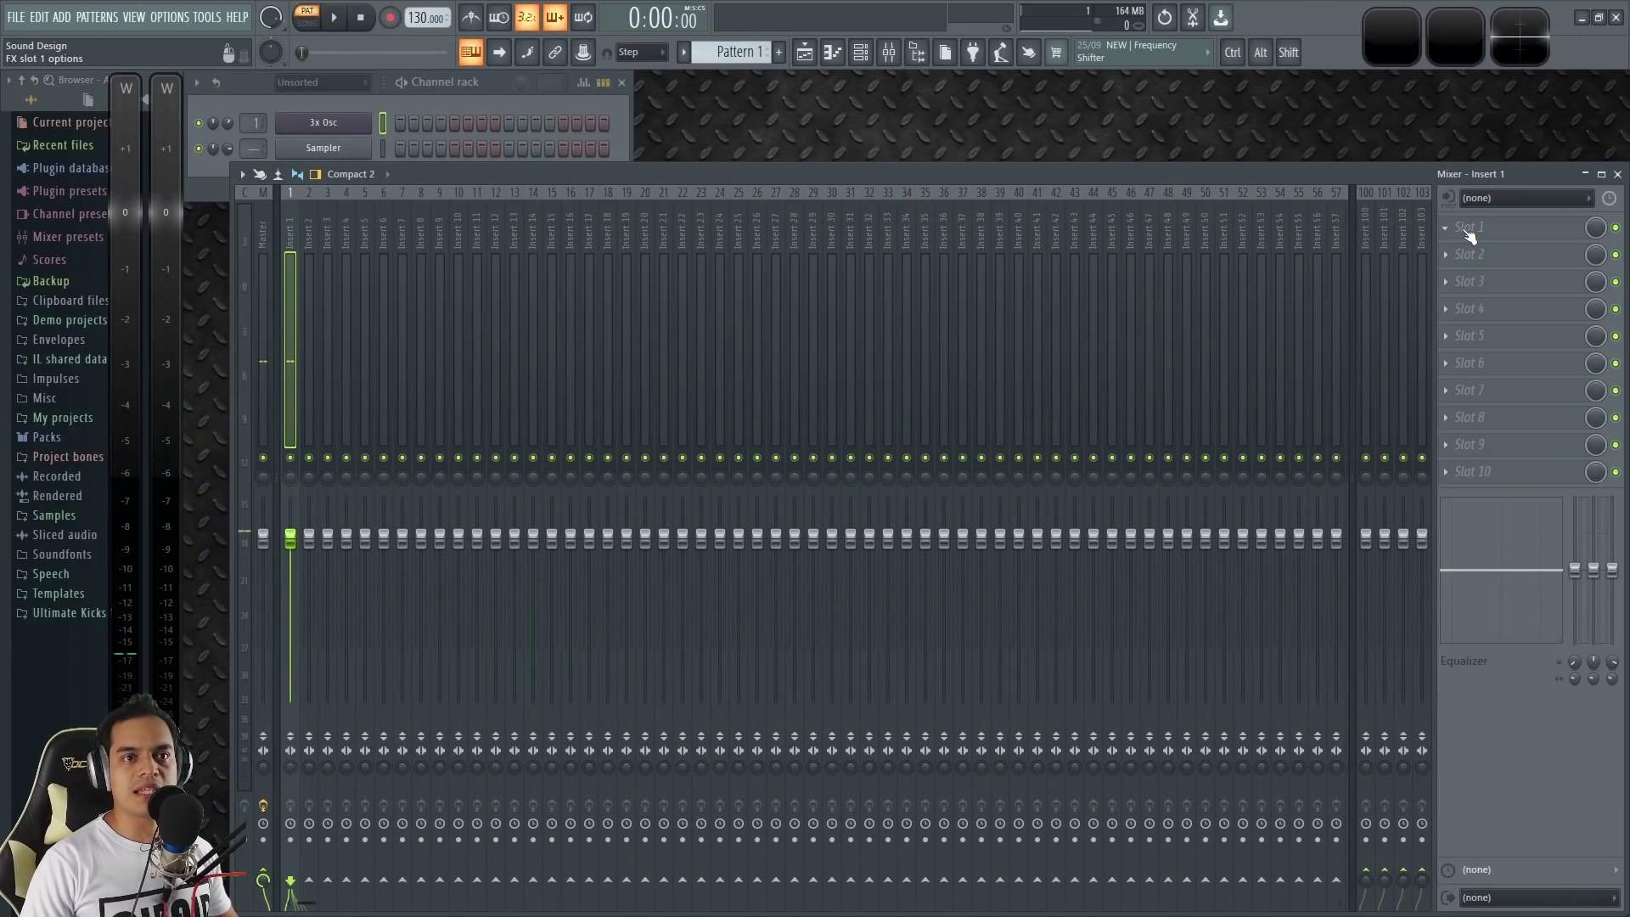
Step: Load Fruity Phase Inverter from the full effect plugin list into slot 1 of Insert 1 and set its state to Off
left_click(1469, 231)
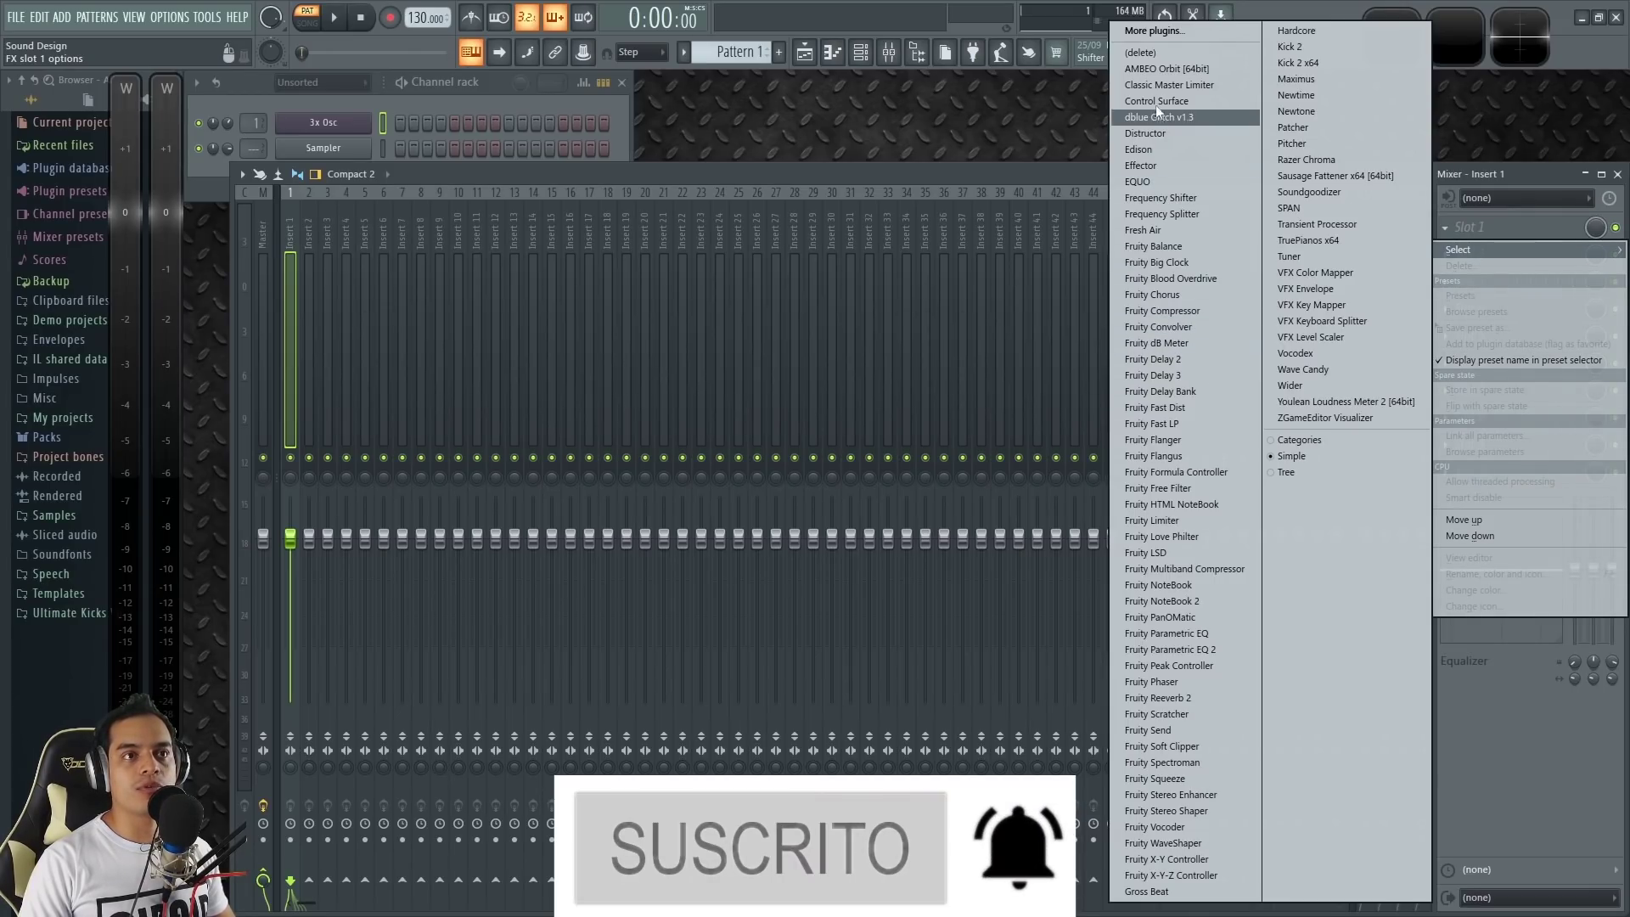
left_click(1171, 32)
scroll(773, 401, "down", 10)
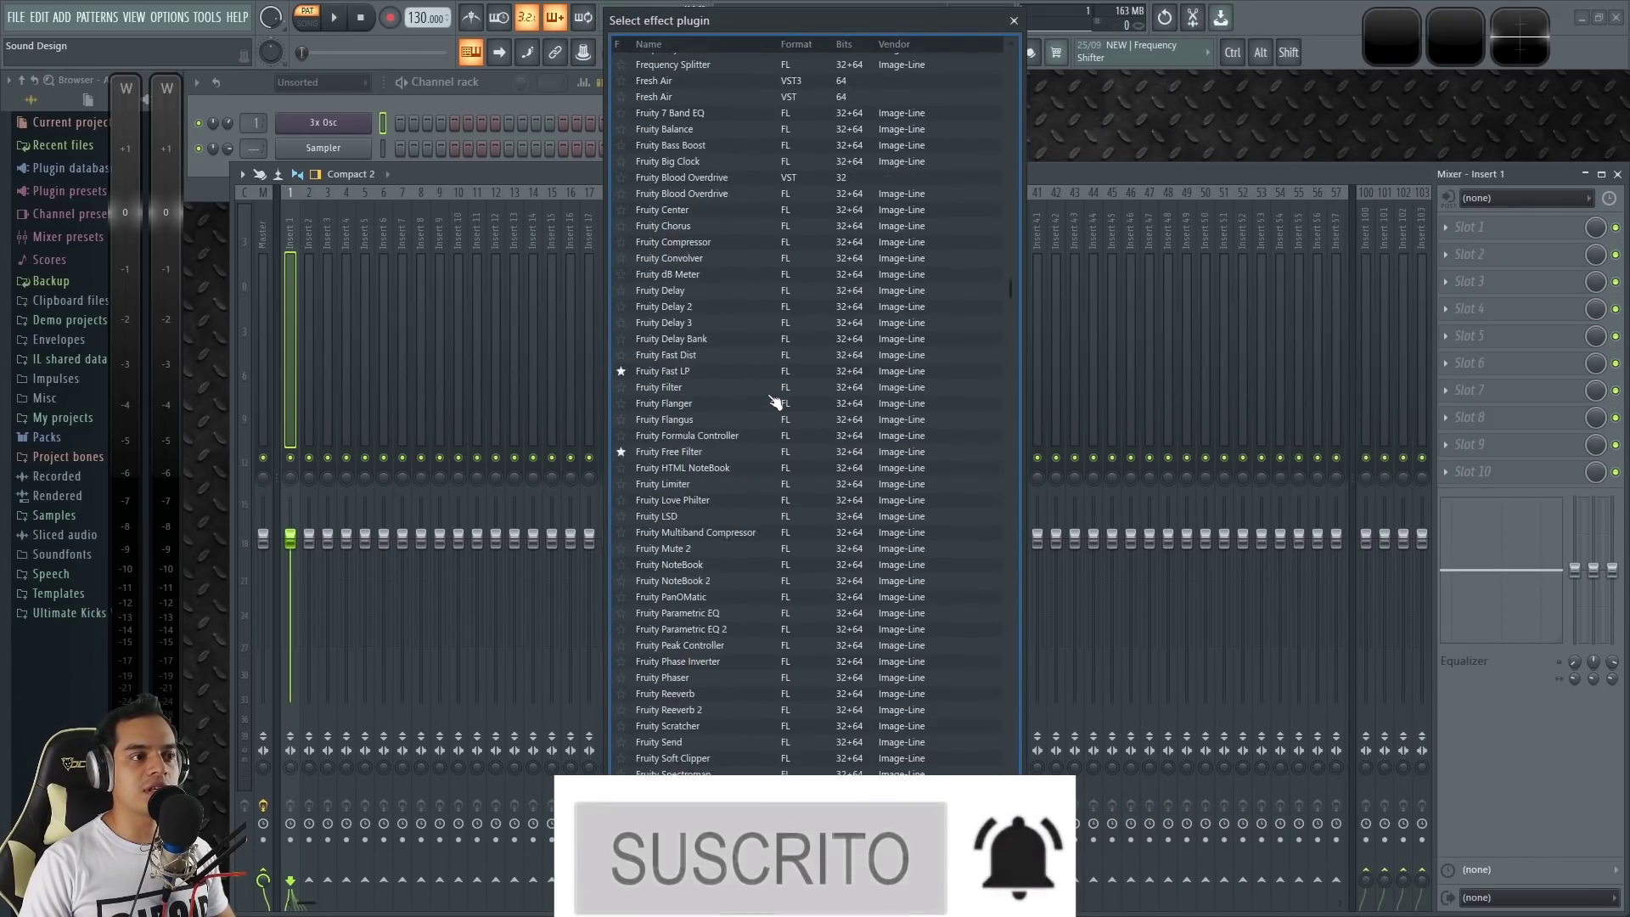
scroll(773, 401, "down", 1)
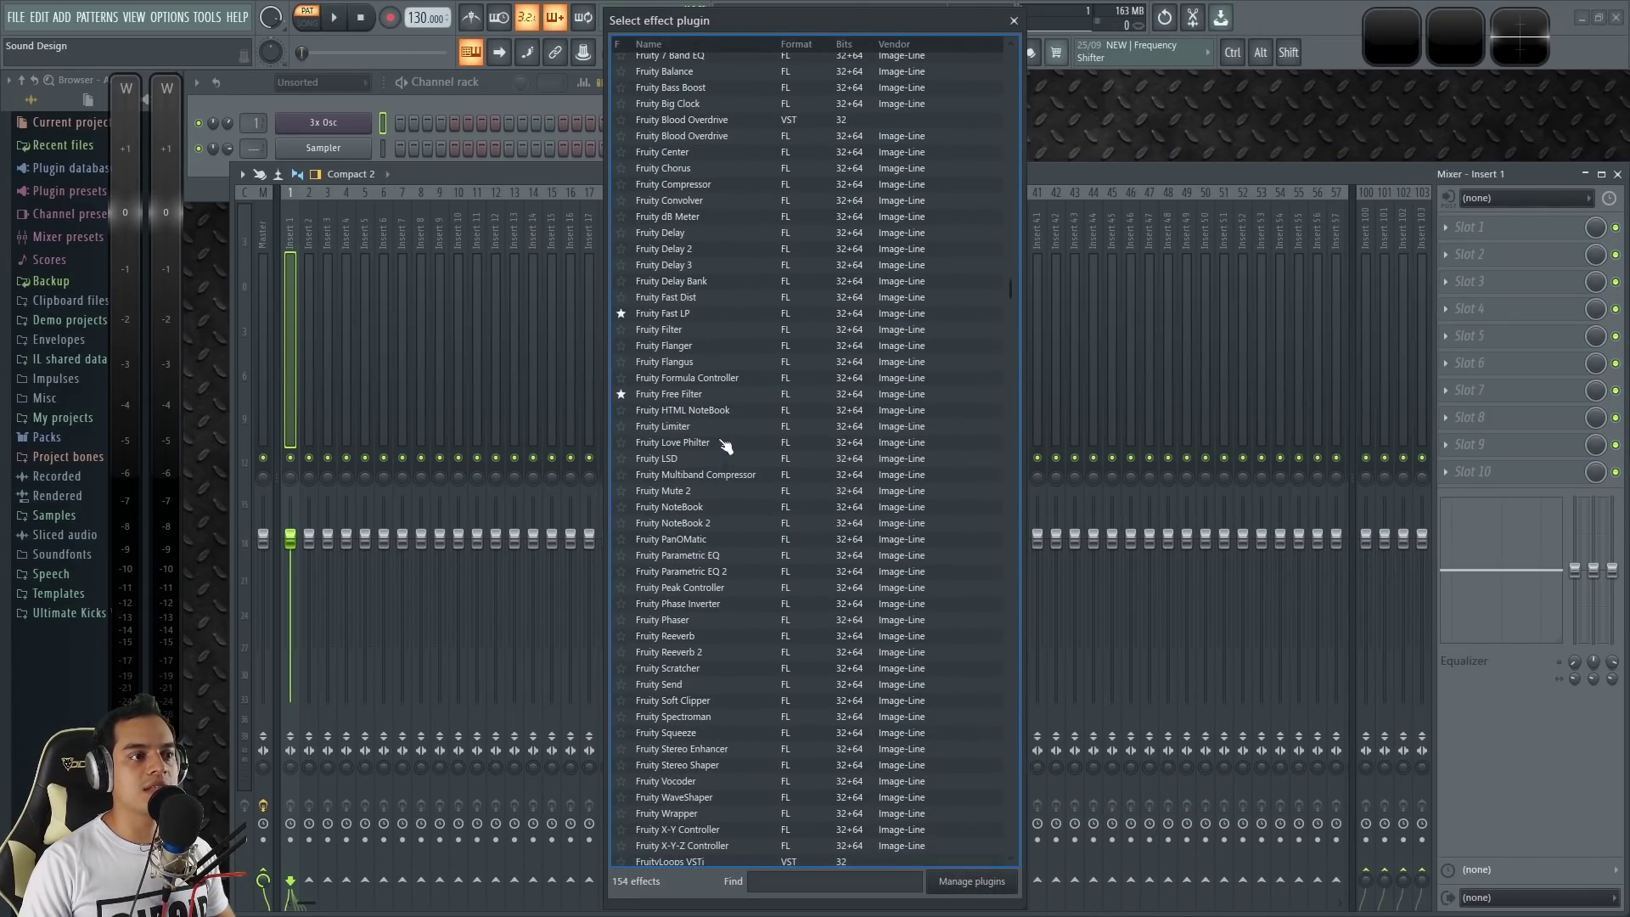
left_click(701, 604)
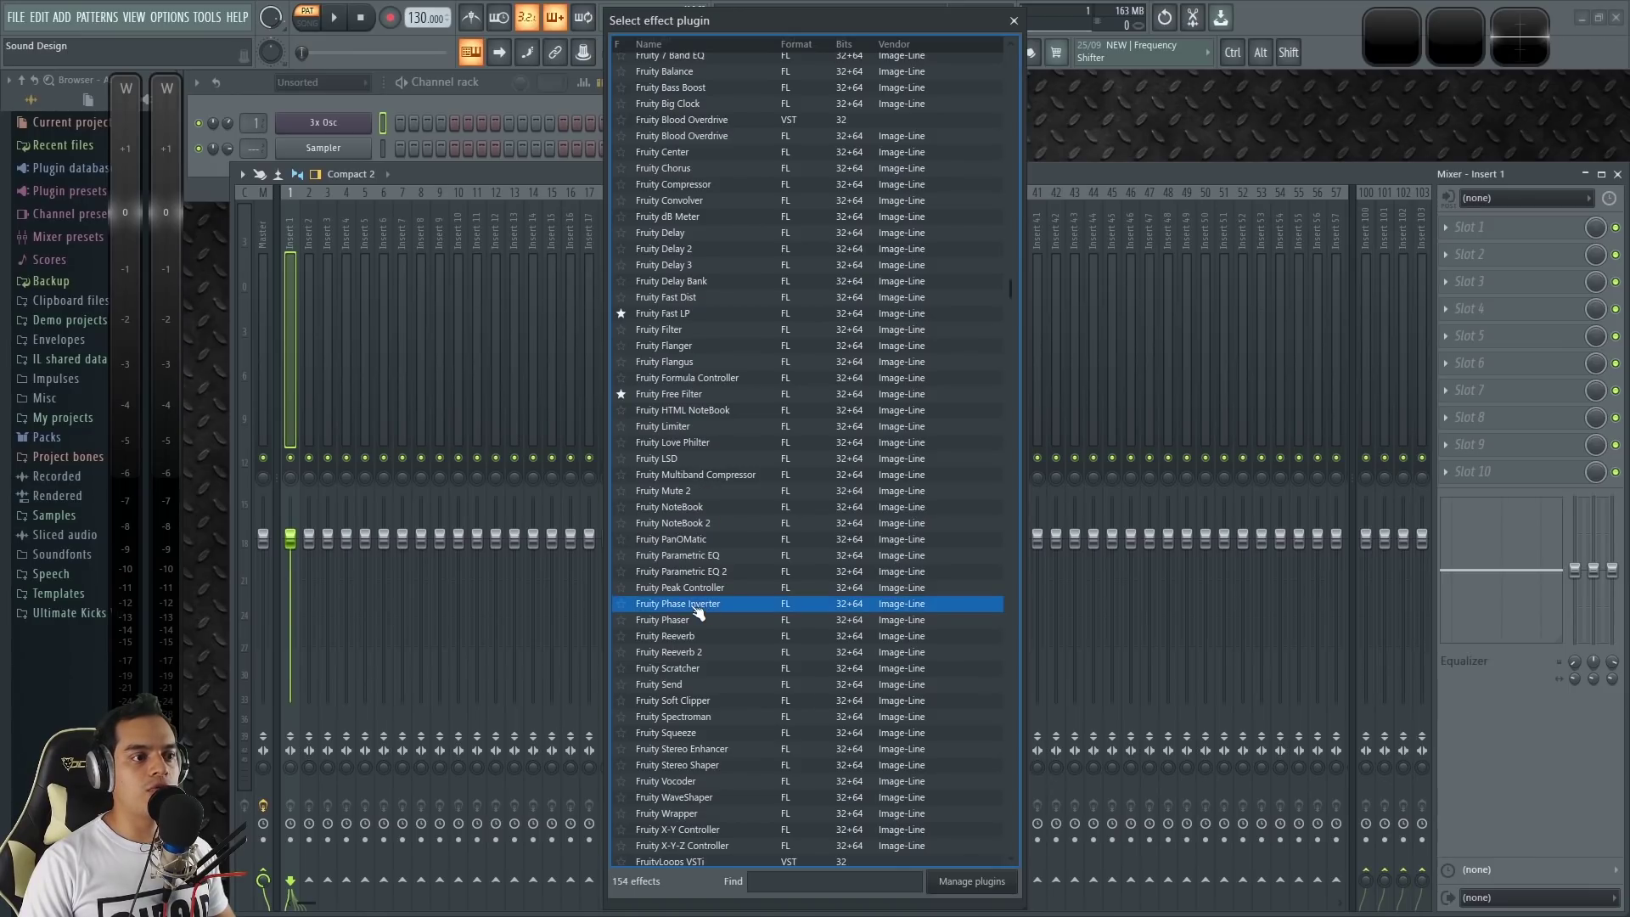
double_click(698, 605)
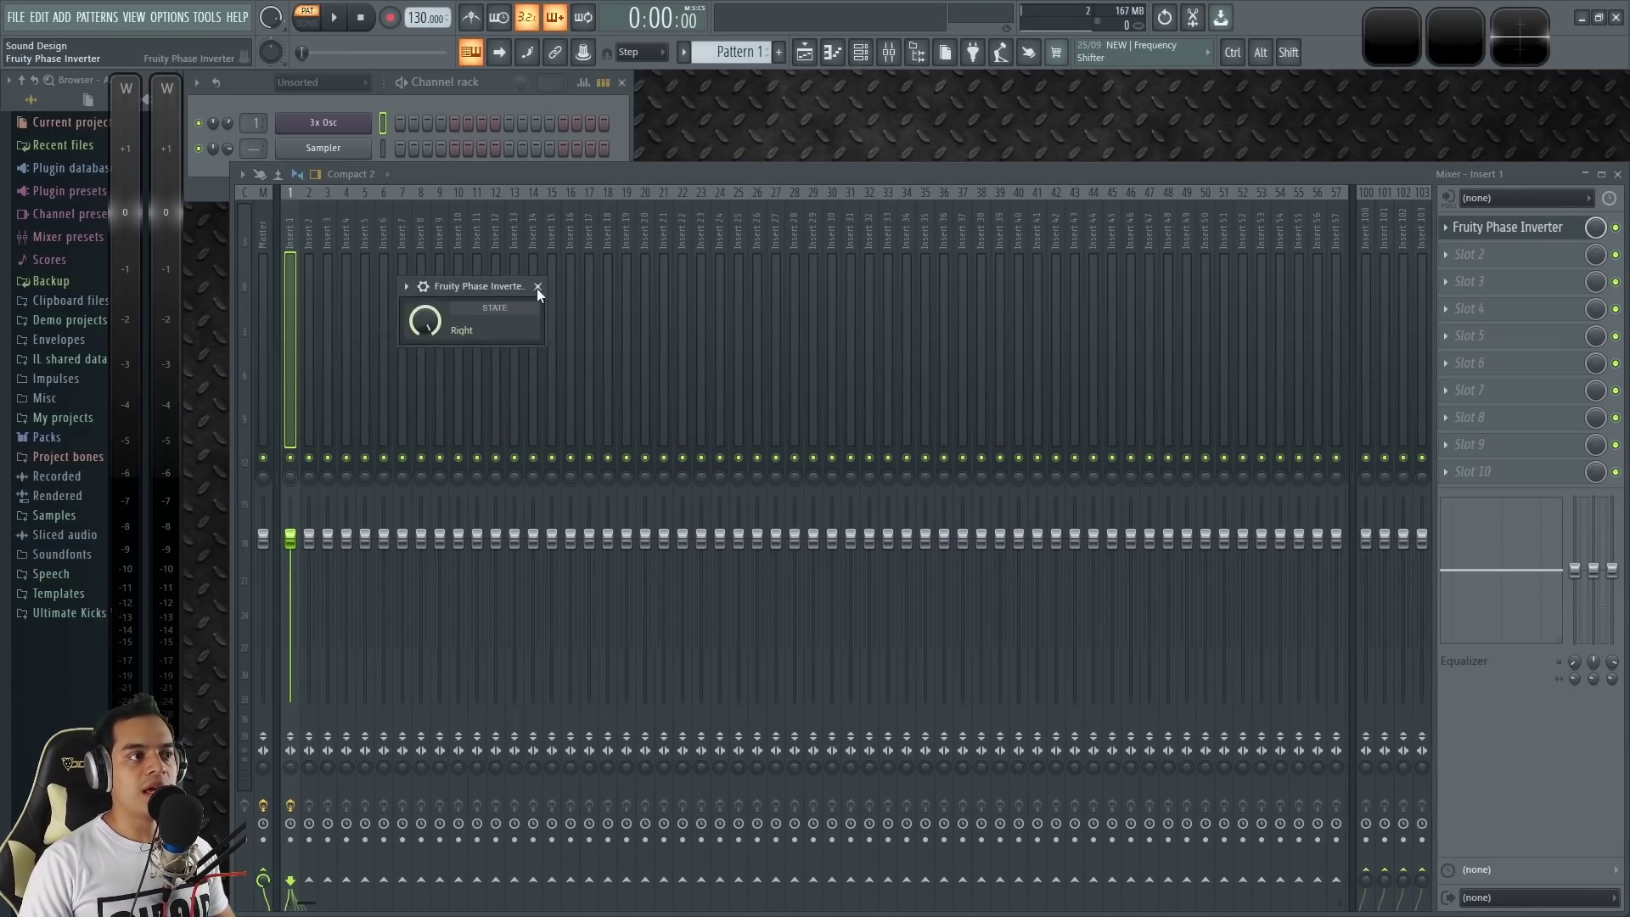
left_click_drag(468, 290, 921, 188)
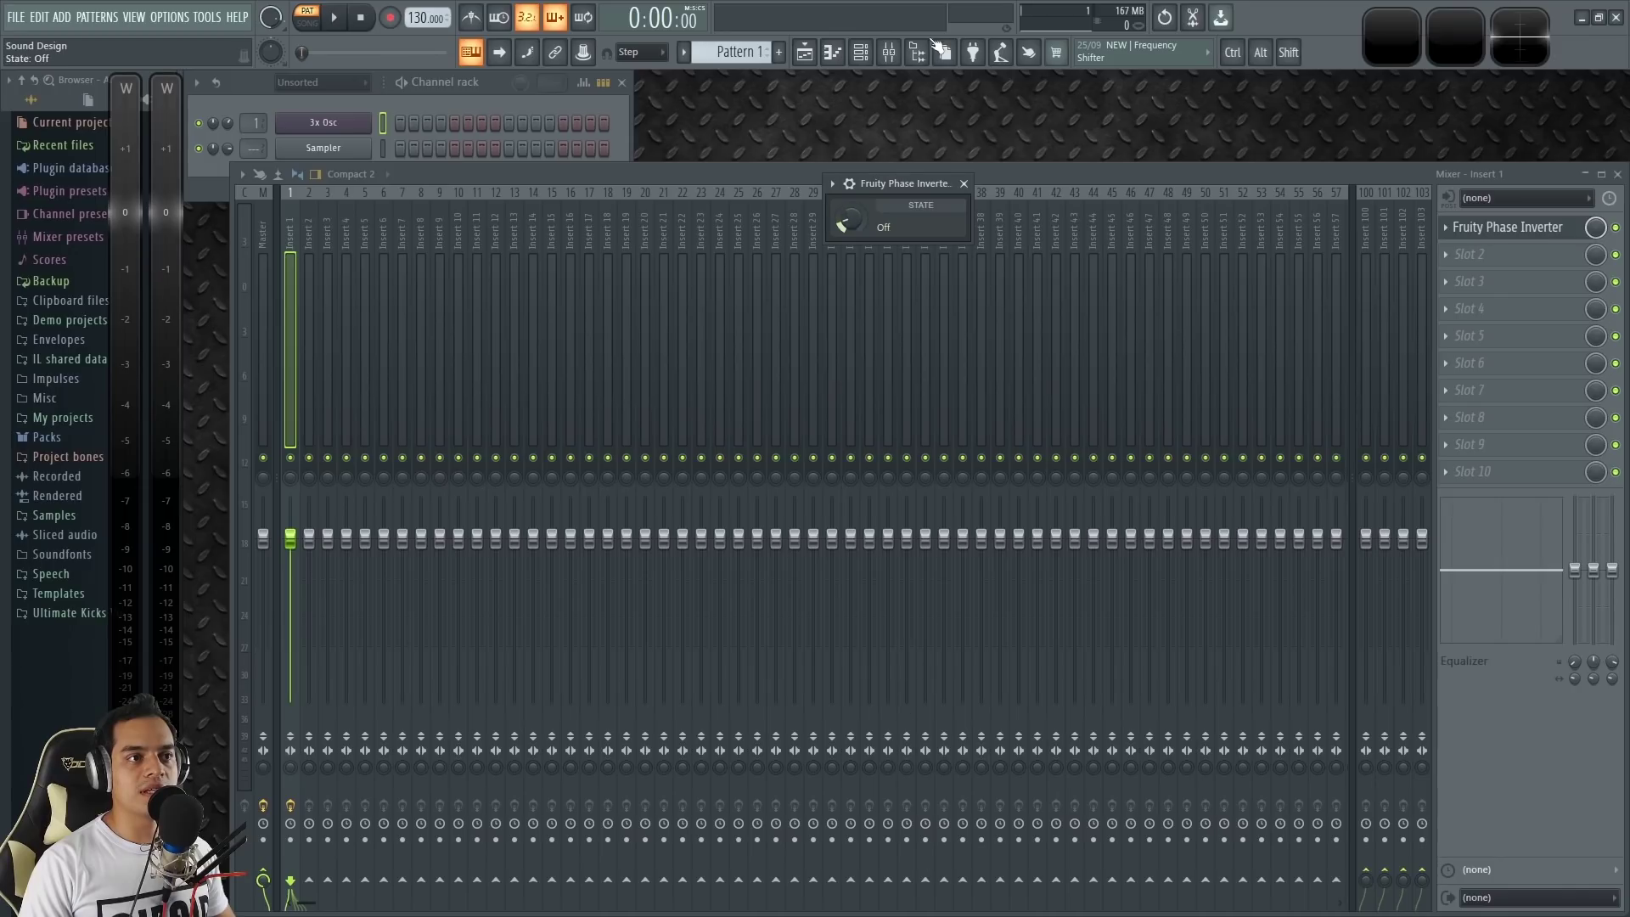
Step: Play a C4 note with the phase inverter off and enlarge the Wave Candy vectorscope to view the stereo phase
key("z")
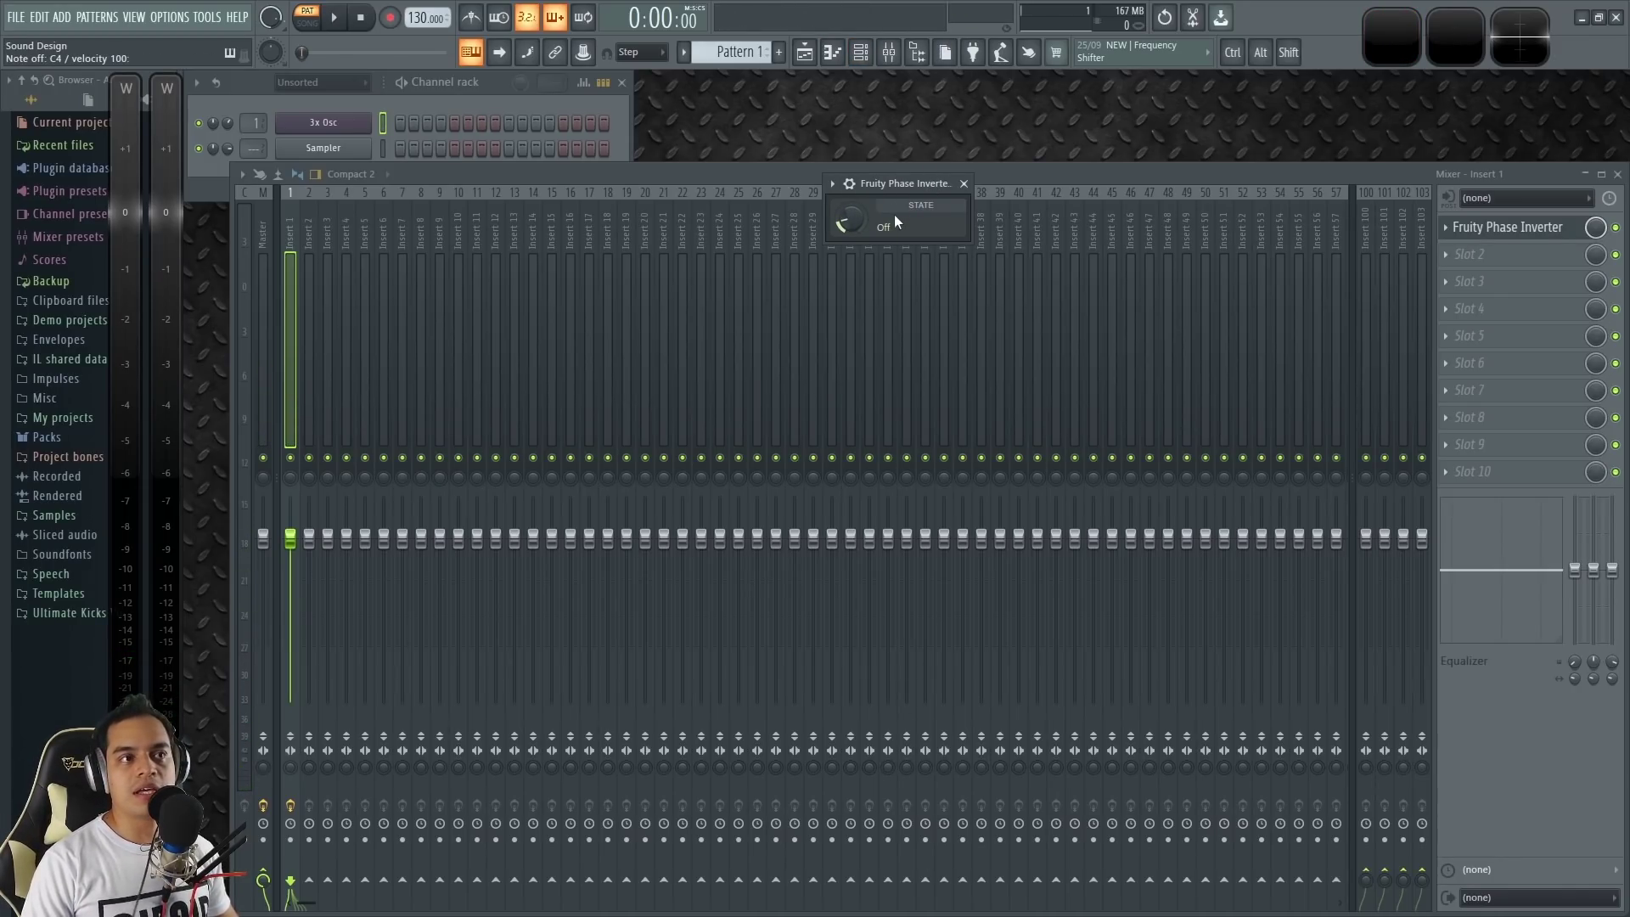
mouse_move(1458, 49)
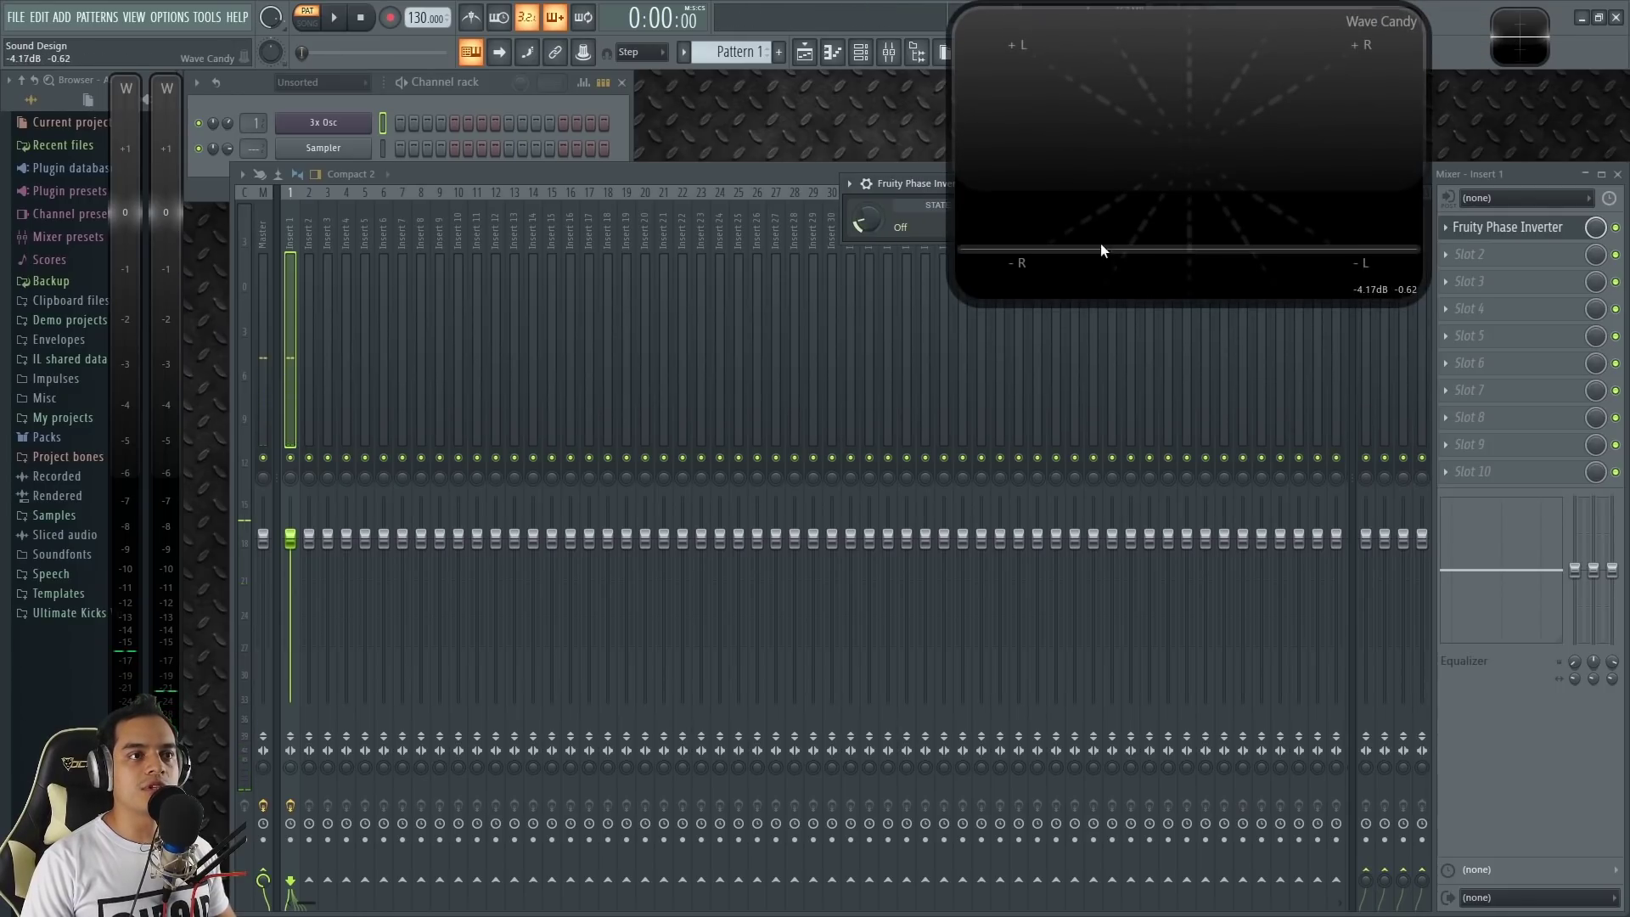
left_click_drag(931, 183, 780, 267)
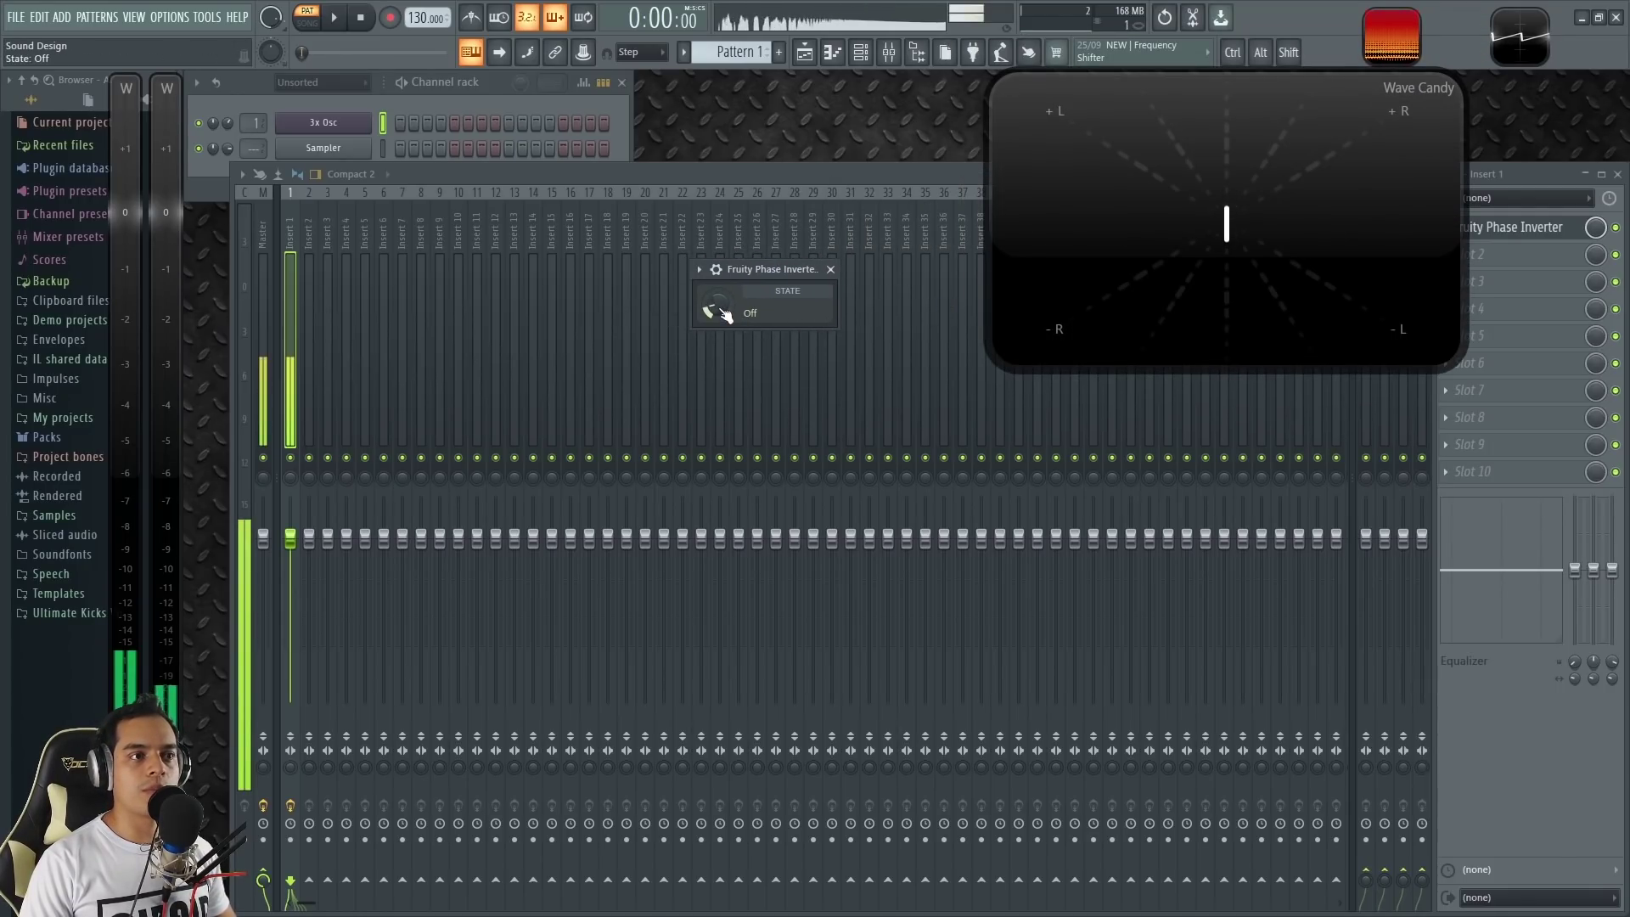
Step: Set the Phase Inverter state to Left, play a C4 note, and switch the state to Right
left_click_drag(738, 214, 765, 138)
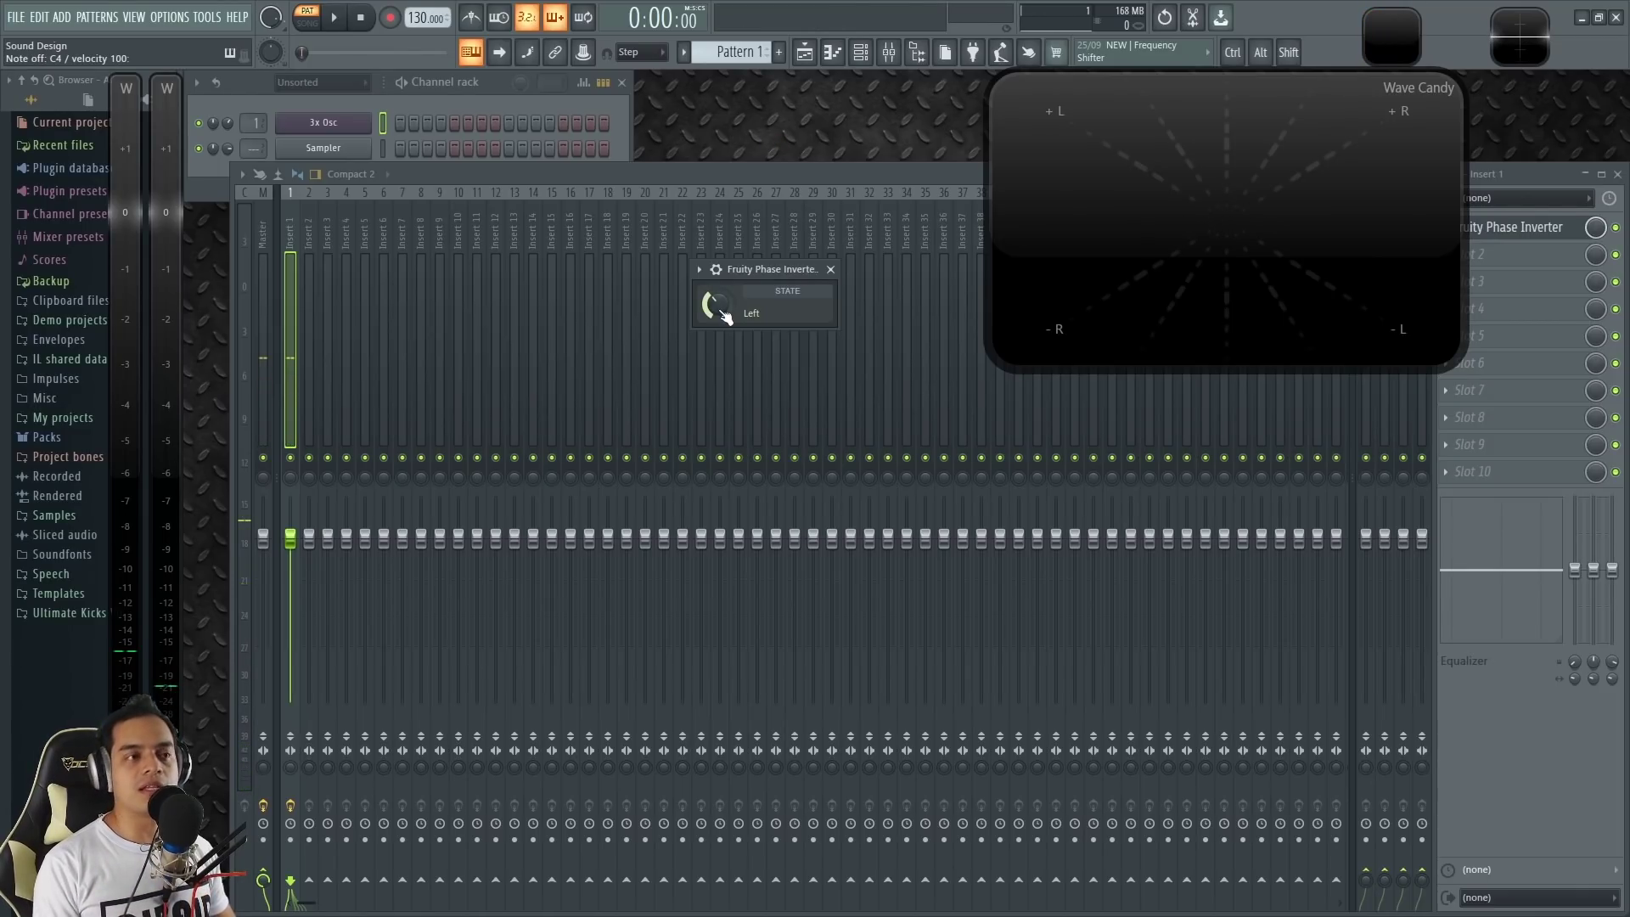
key("z")
left_click_drag(721, 312, 710, 224)
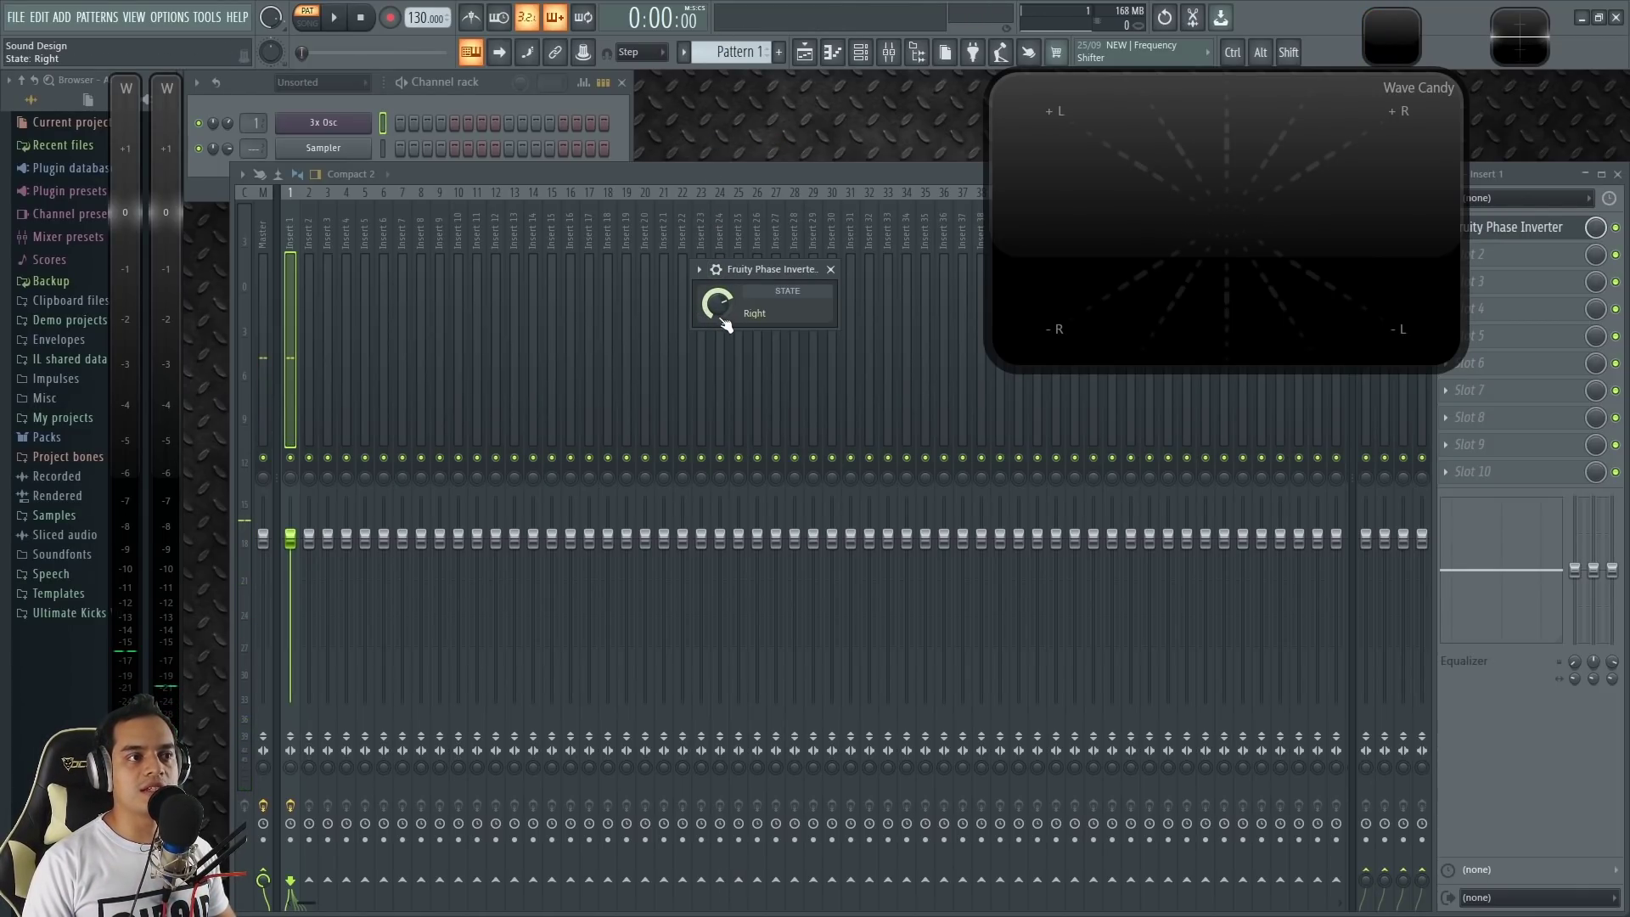
Step: Play a test note with the Phase Inverter set to Right, and delete the plugin from slot 1 of Insert 1
key("z")
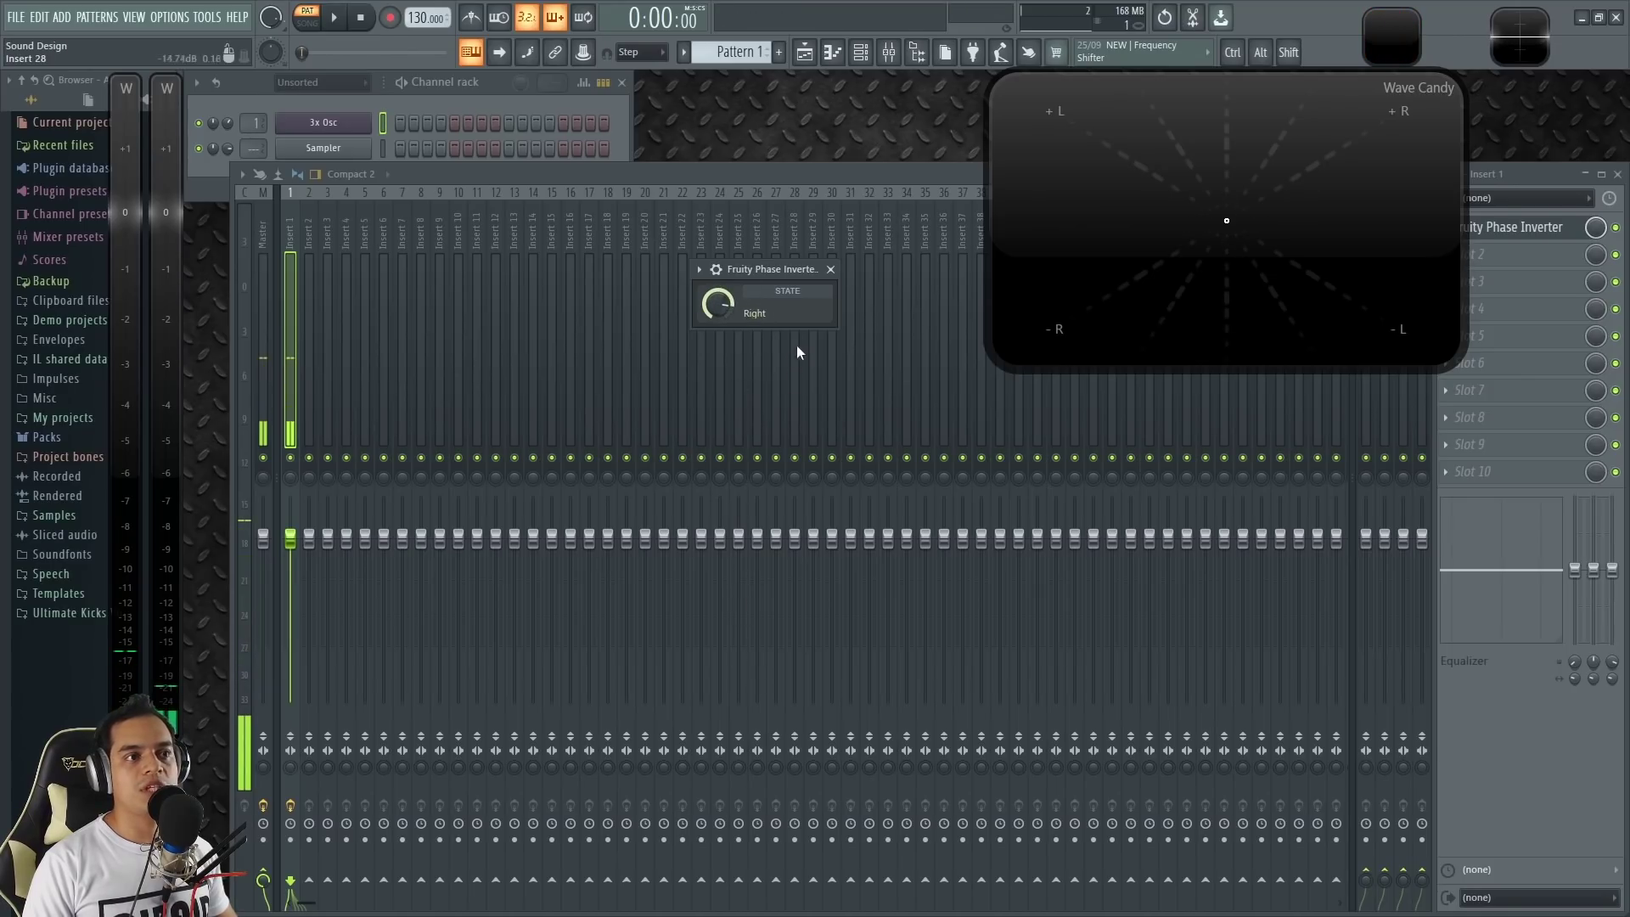
left_click(831, 270)
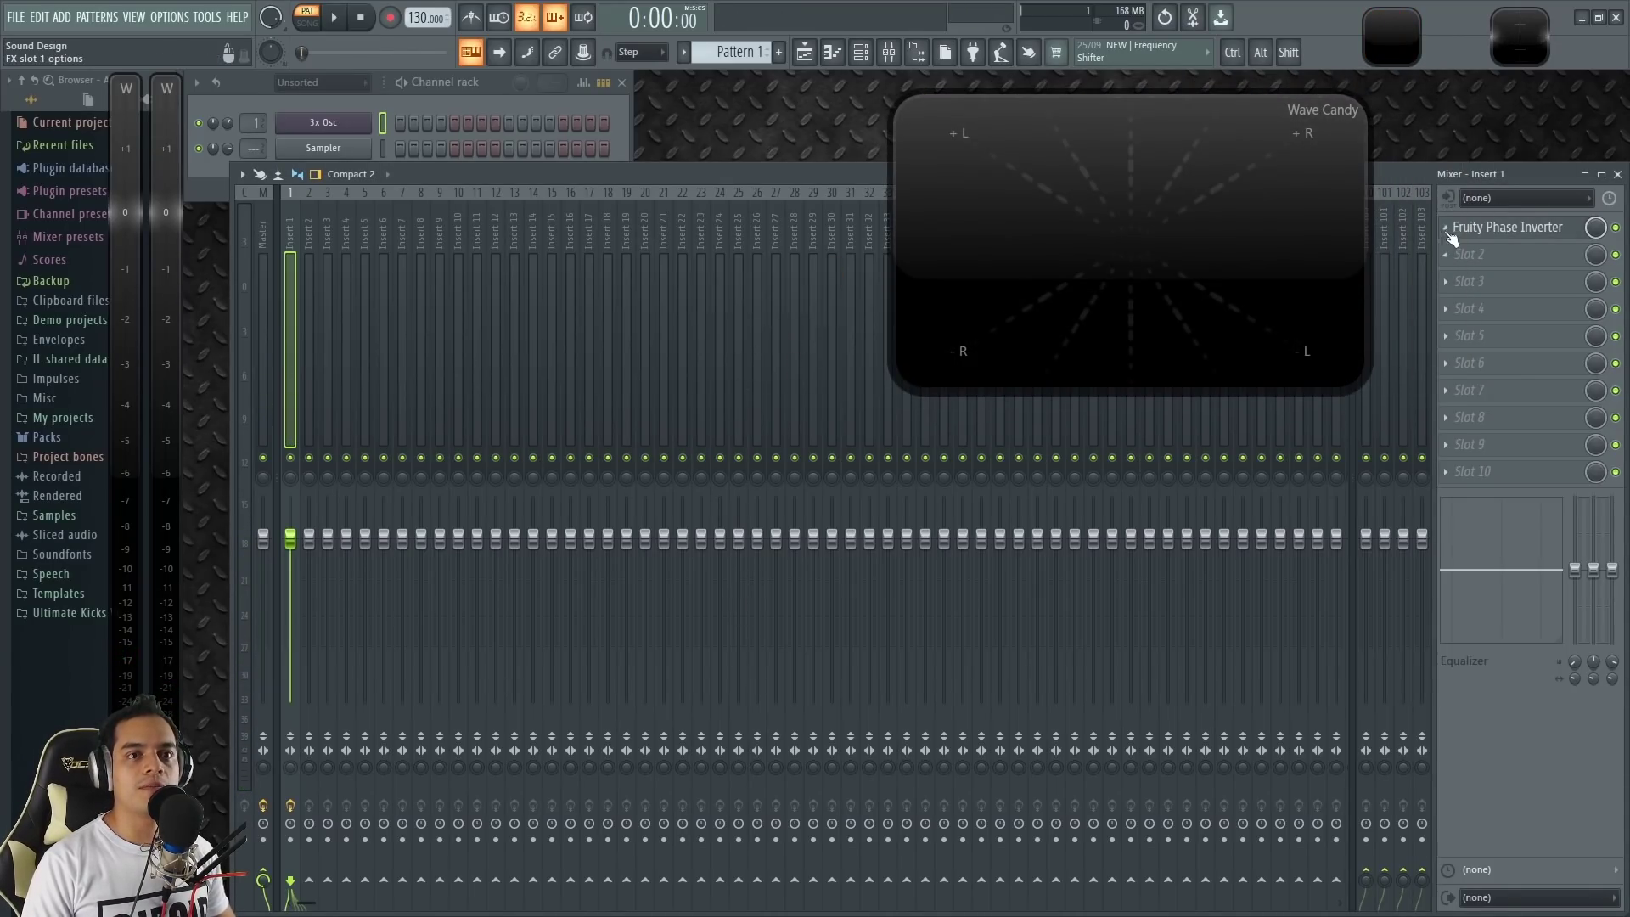
left_click(1453, 234)
left_click(1485, 264)
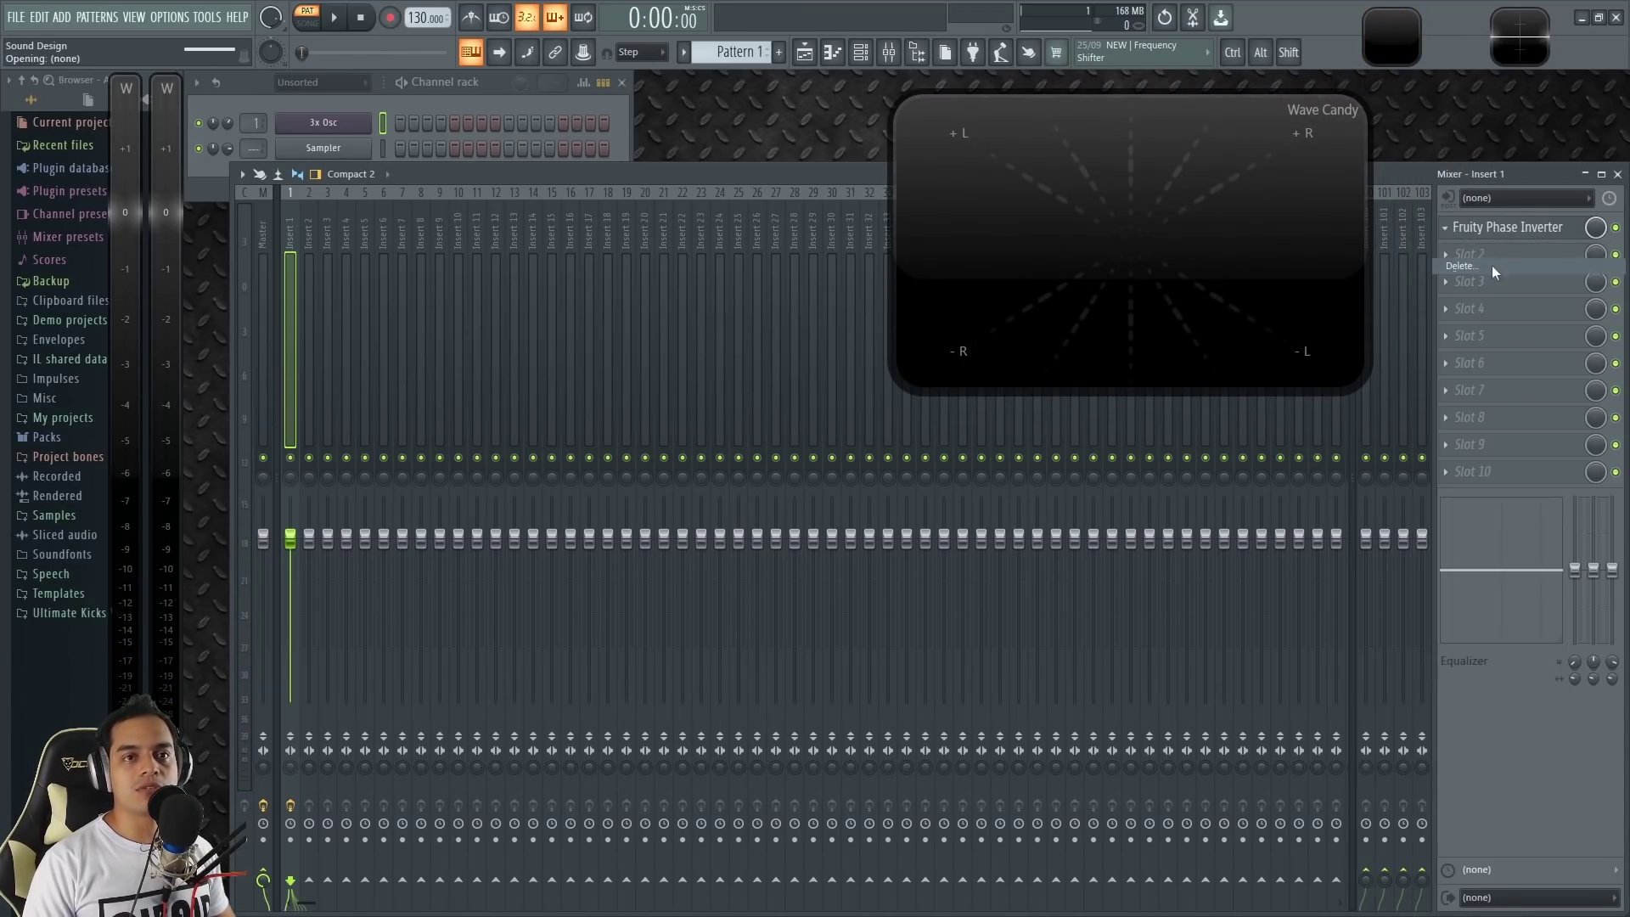
Step: Load Fruity Stereo Shaper into slot 1 of Insert 1 and sweep its right-into-left channel volume up and down
left_click(1458, 226)
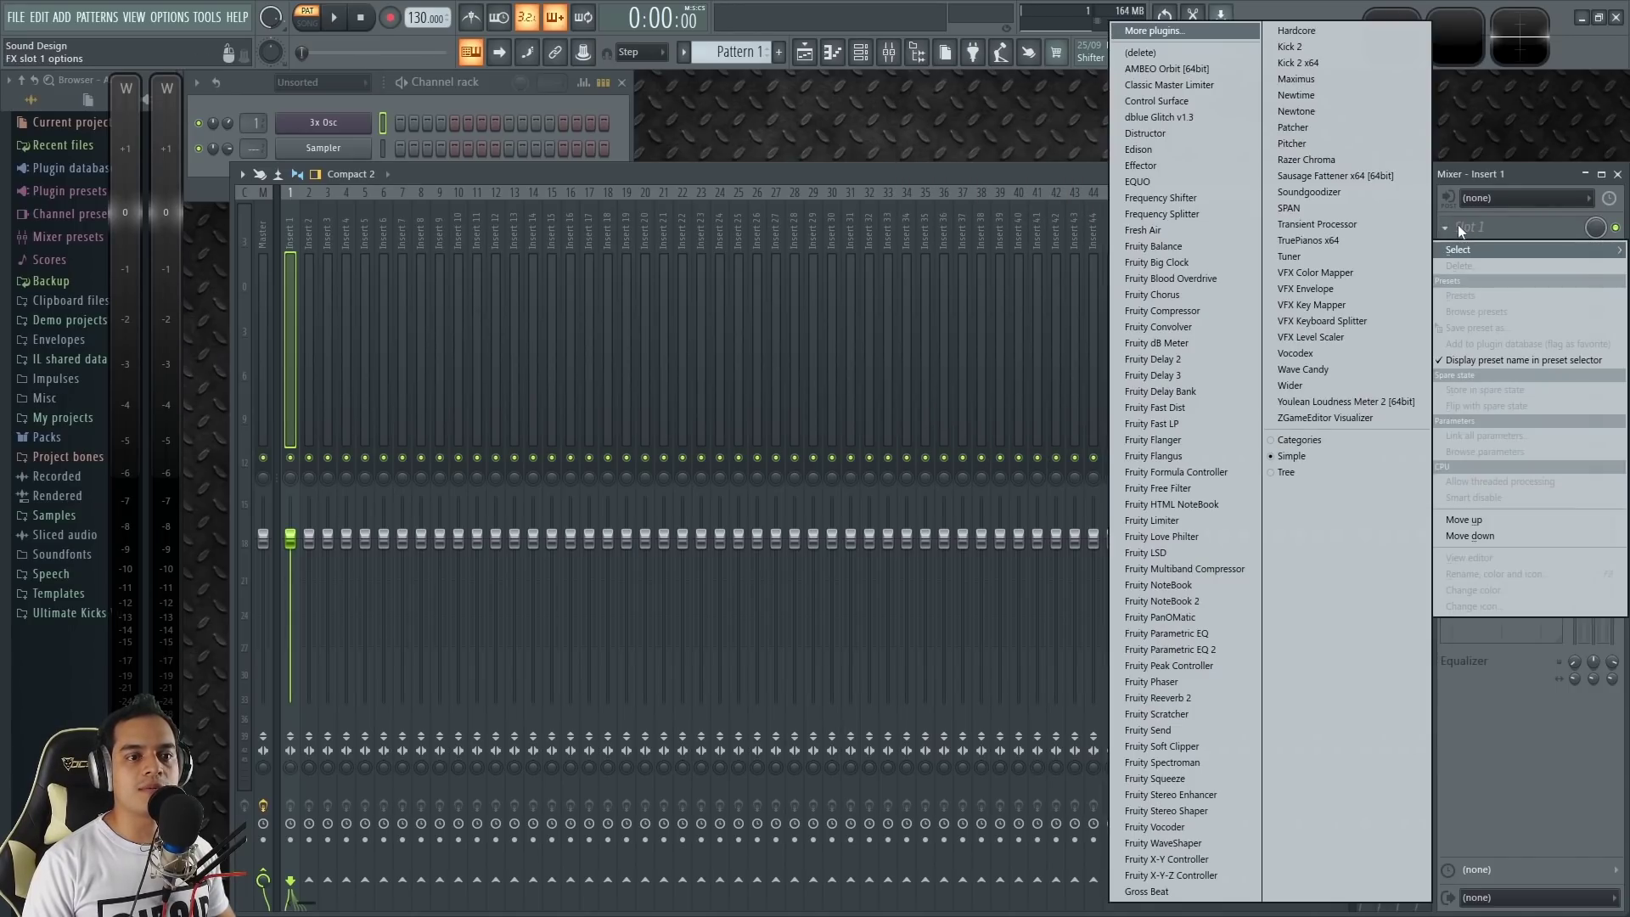
left_click(1204, 811)
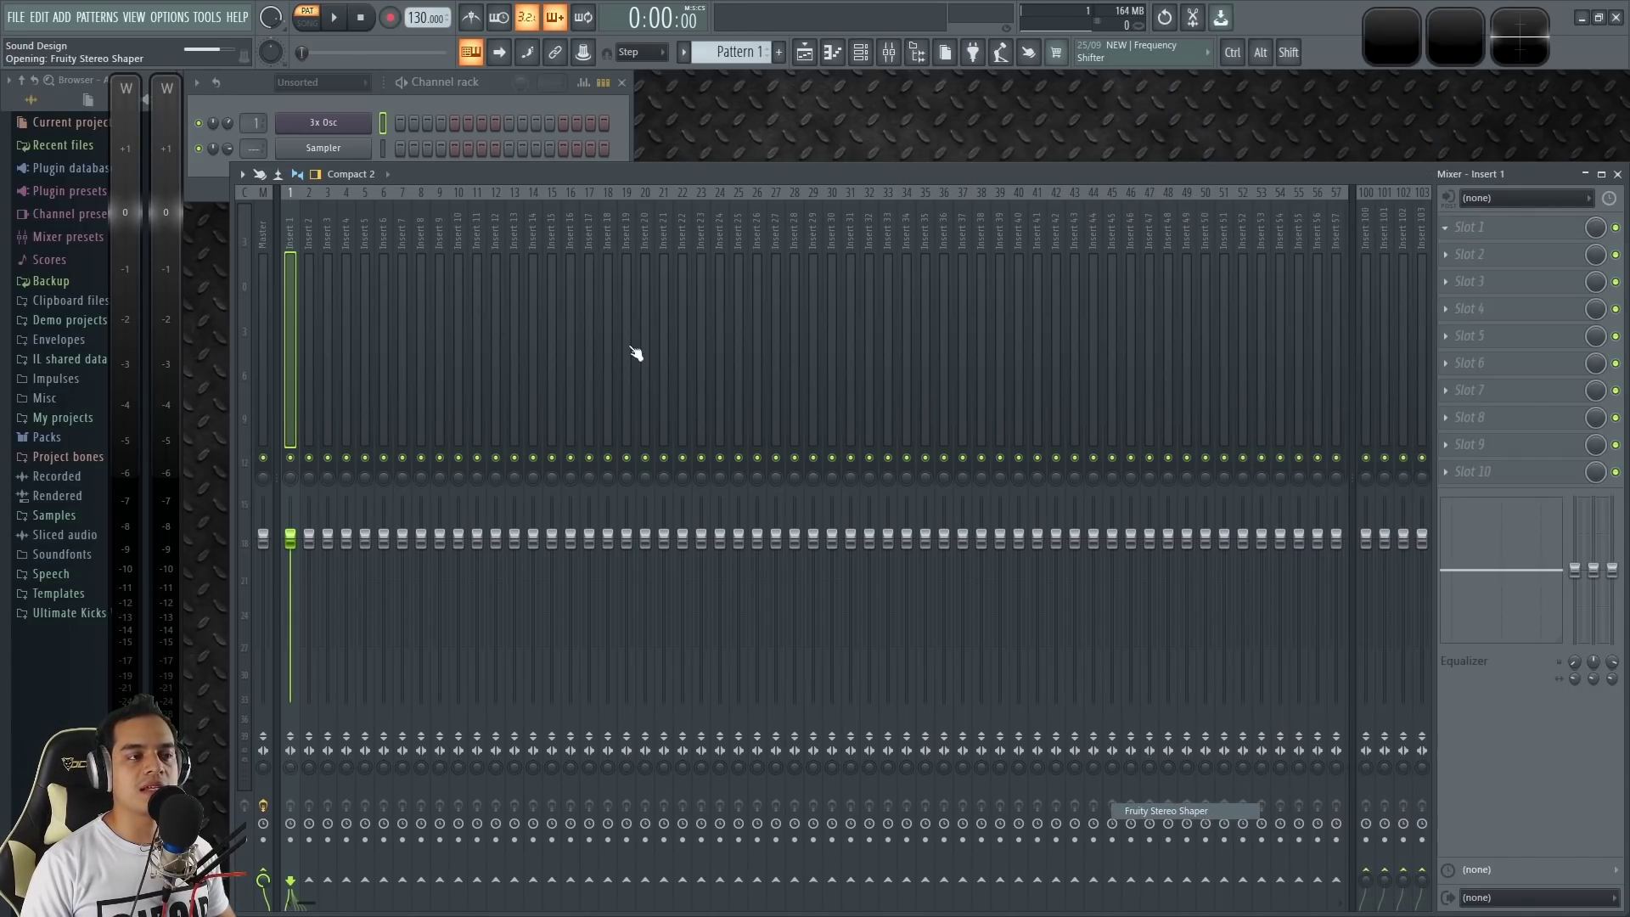
left_click_drag(813, 271, 781, 285)
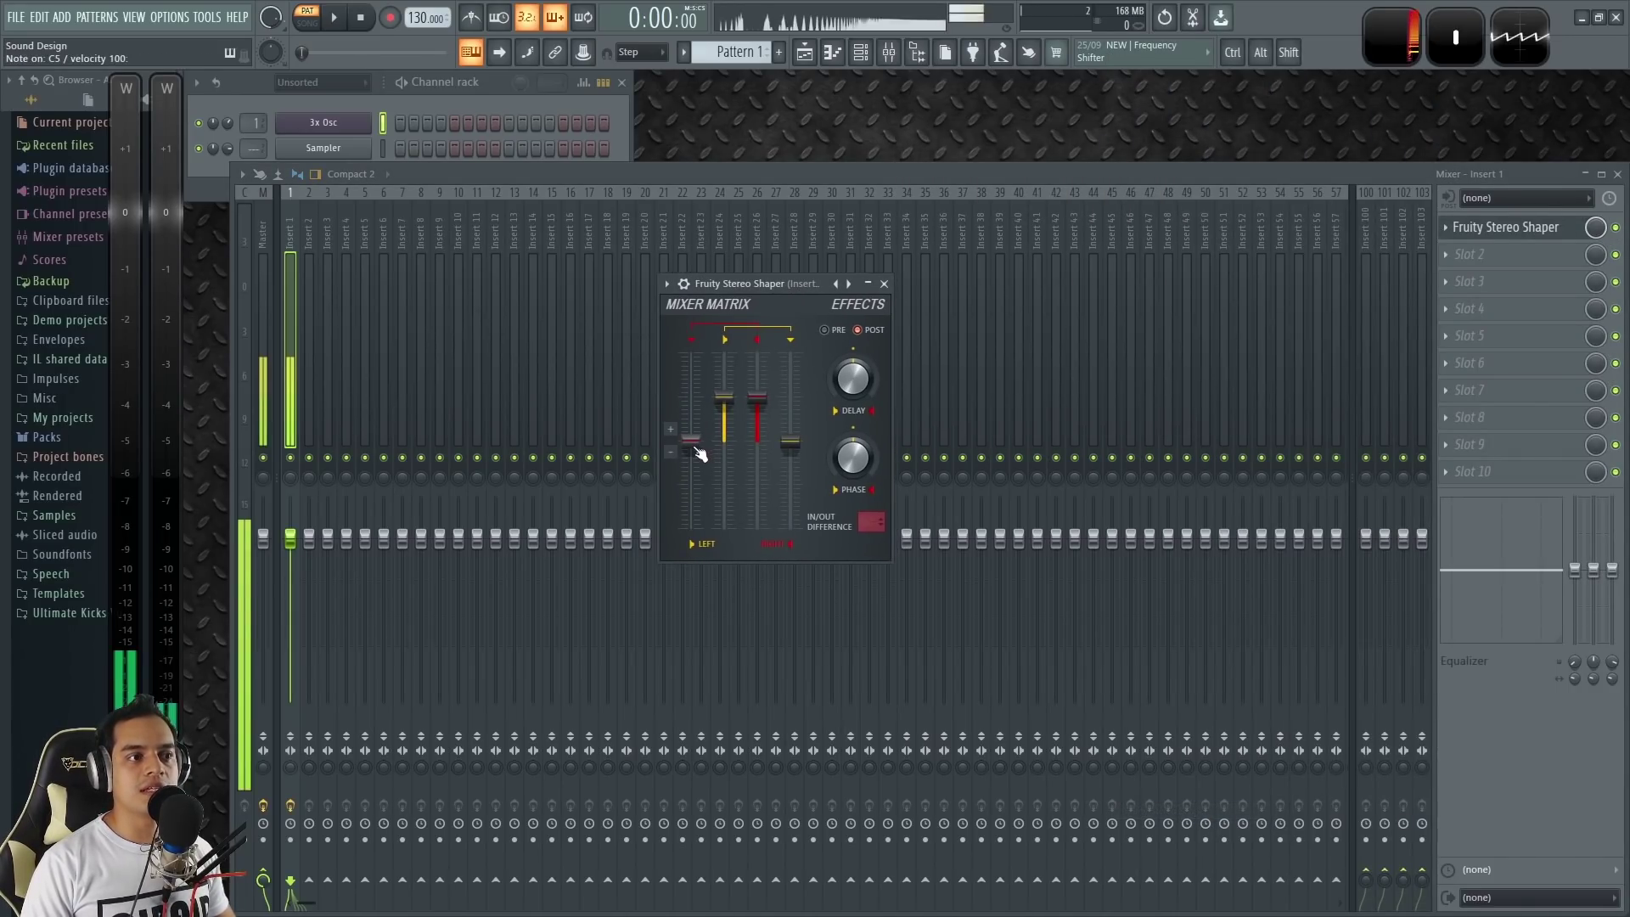
left_click_drag(693, 444, 695, 314)
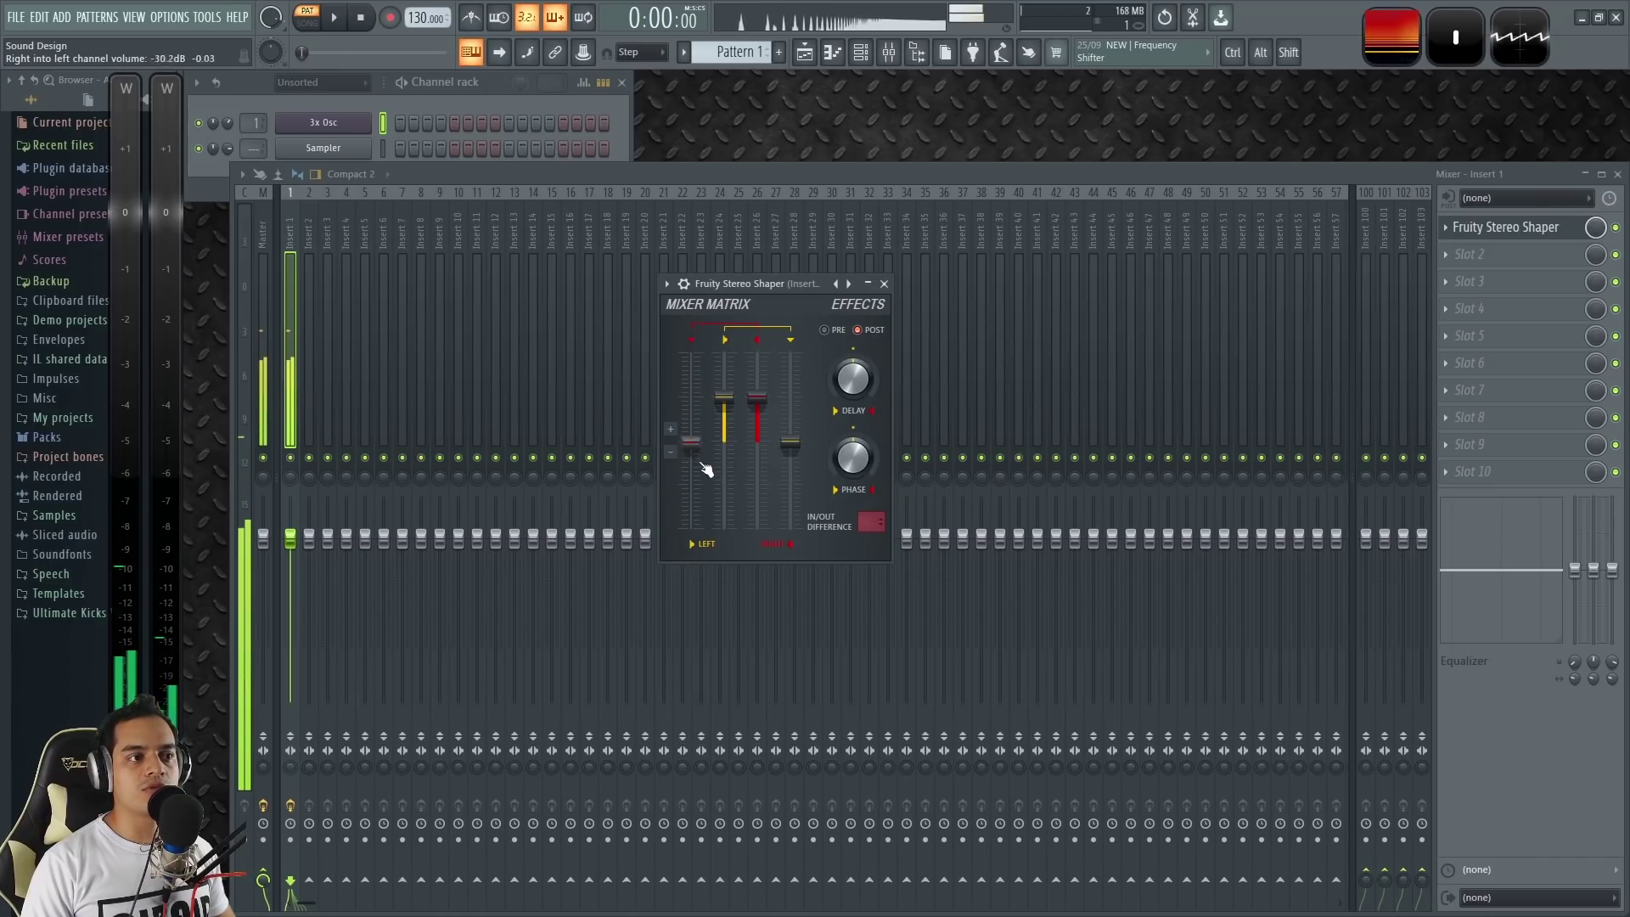
left_click_drag(691, 397, 704, 571)
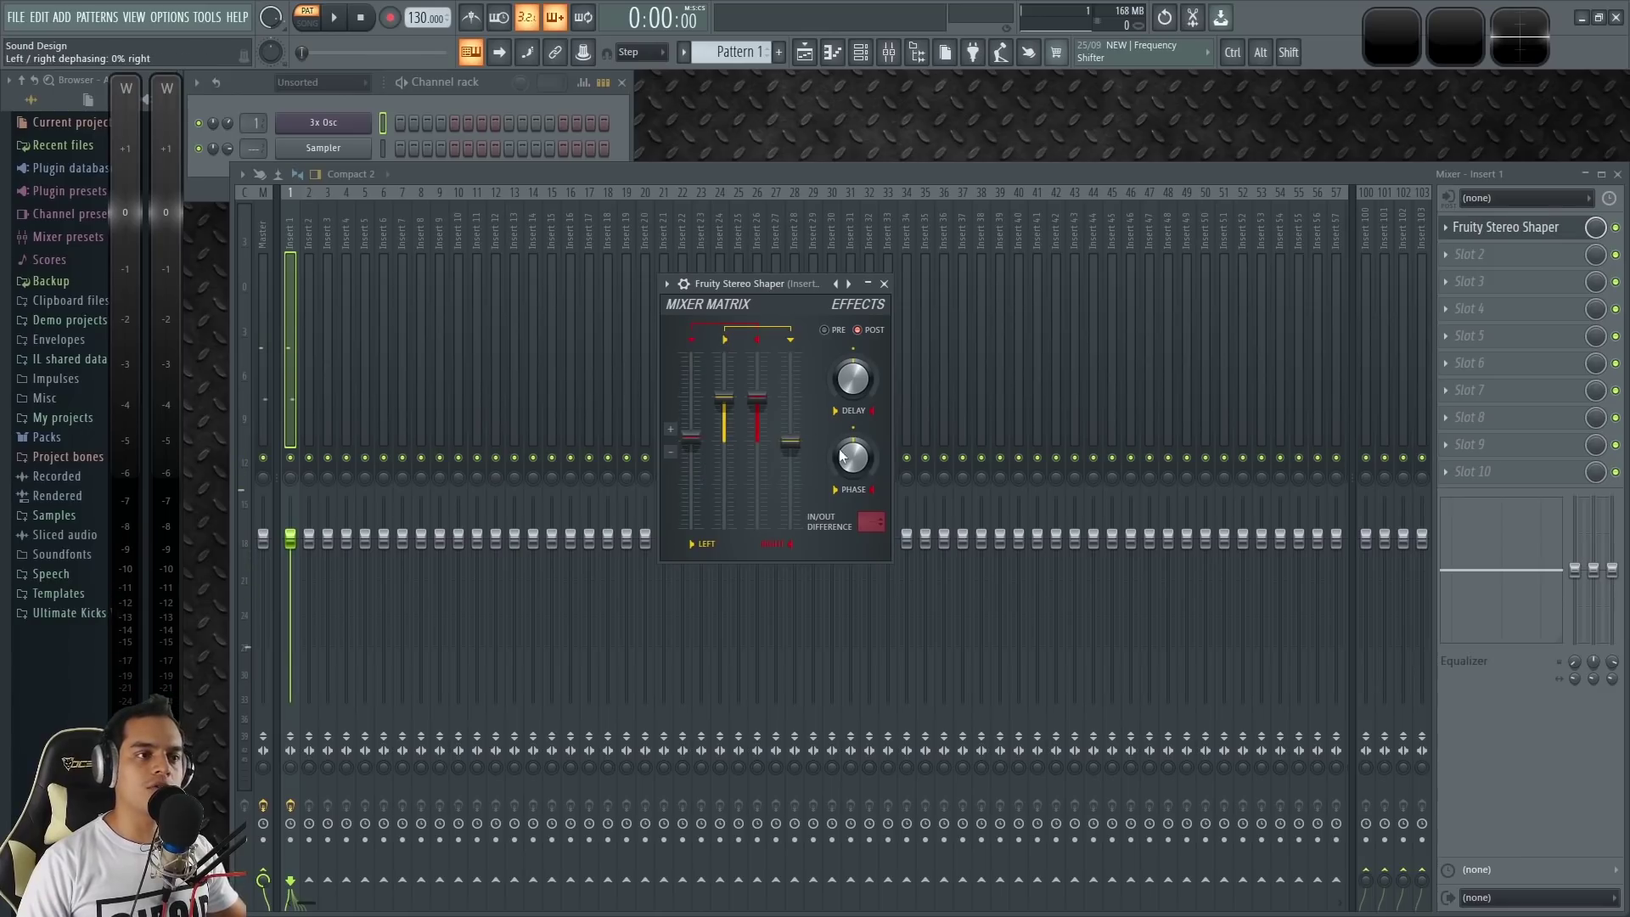
Step: Close Fruity Stereo Shaper and delete it from slot 1 of Insert 1
left_click(884, 284)
right_click(1455, 229)
left_click(1458, 263)
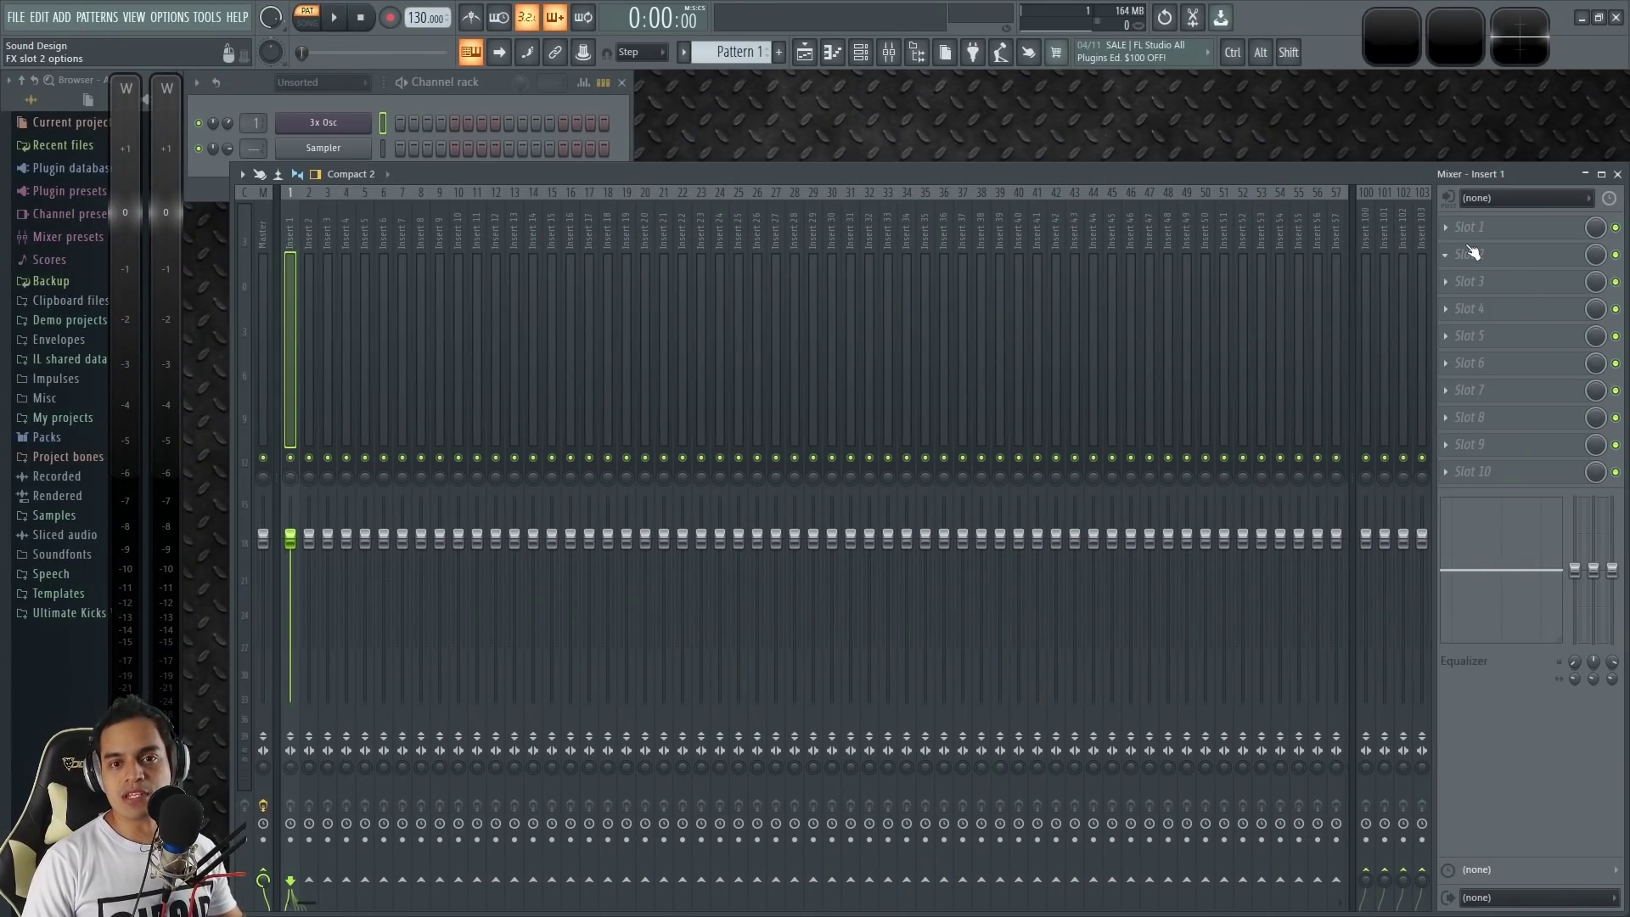
Step: Load Fruity NoteBook 2 into slot 1 of Insert 1 and make its window detached
left_click(1460, 229)
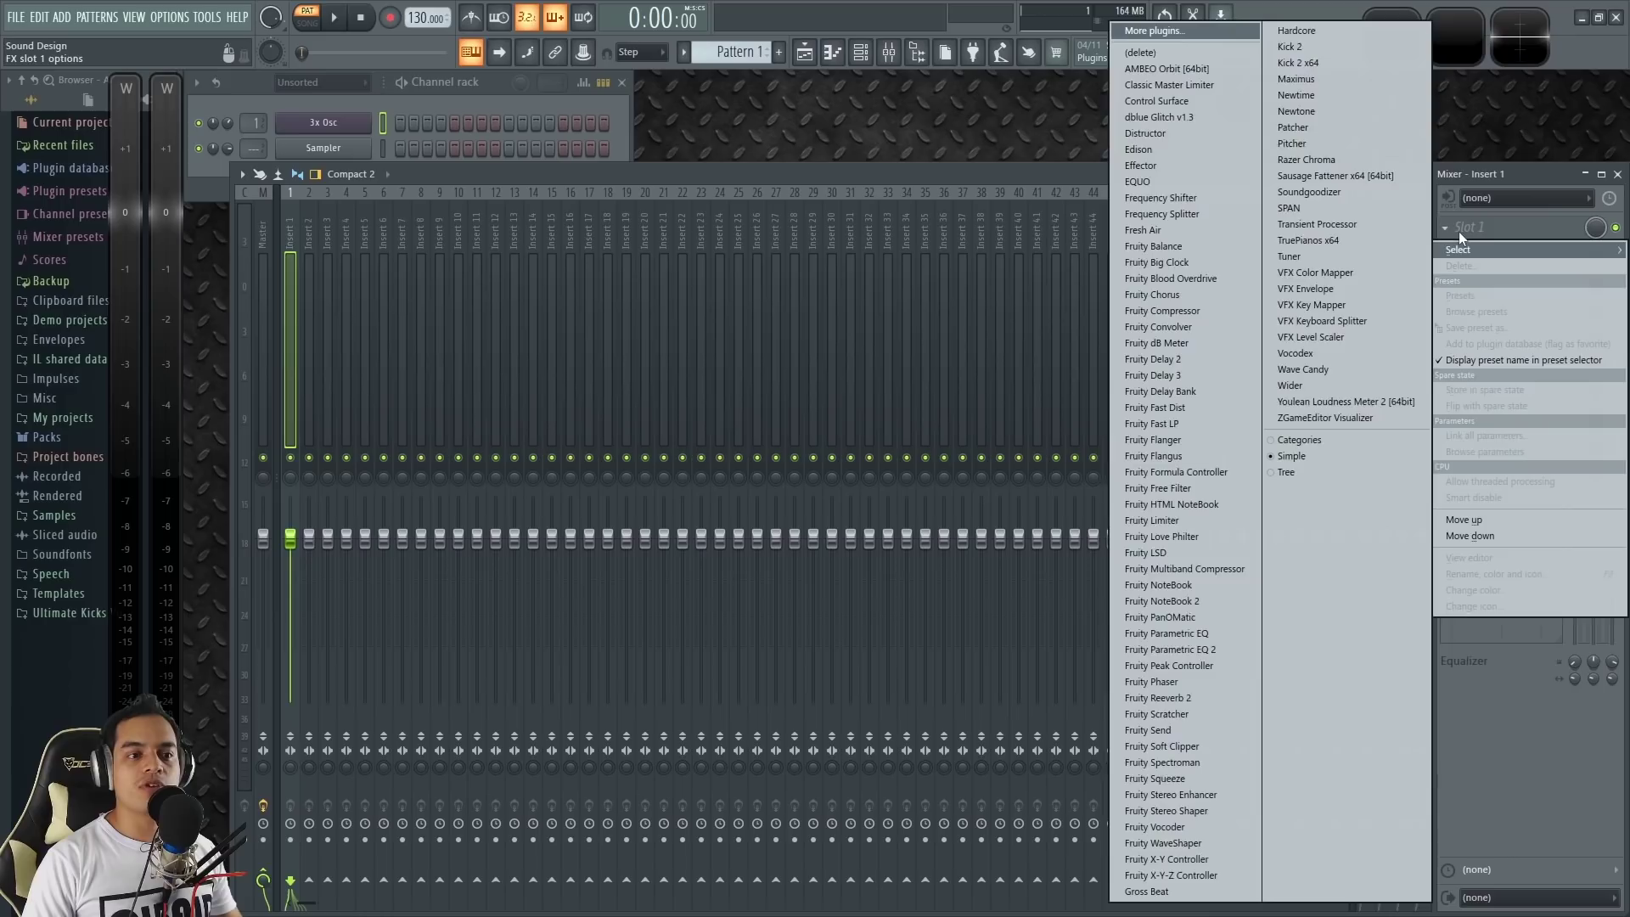
left_click(1216, 600)
left_click_drag(781, 280, 858, 263)
left_click(743, 267)
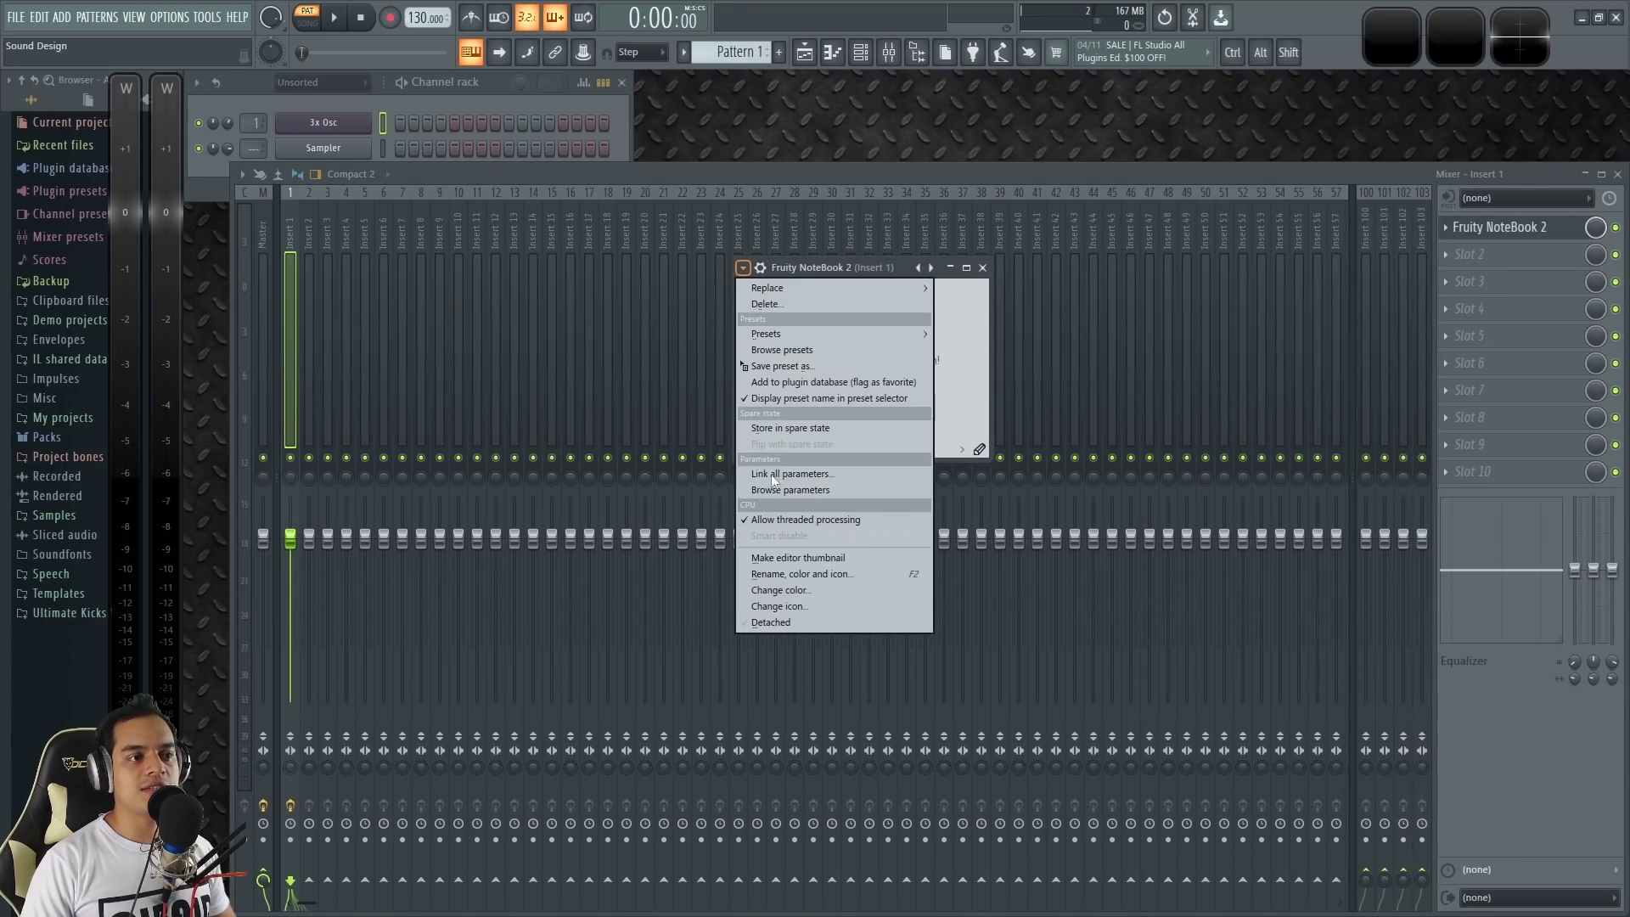
left_click(796, 621)
Step: Replace NoteBook 2's body text with "cwrqcwrc", and overwrite the page's text with "cerwcererc"
left_click_drag(898, 363, 774, 320)
type("cwrqcwrc")
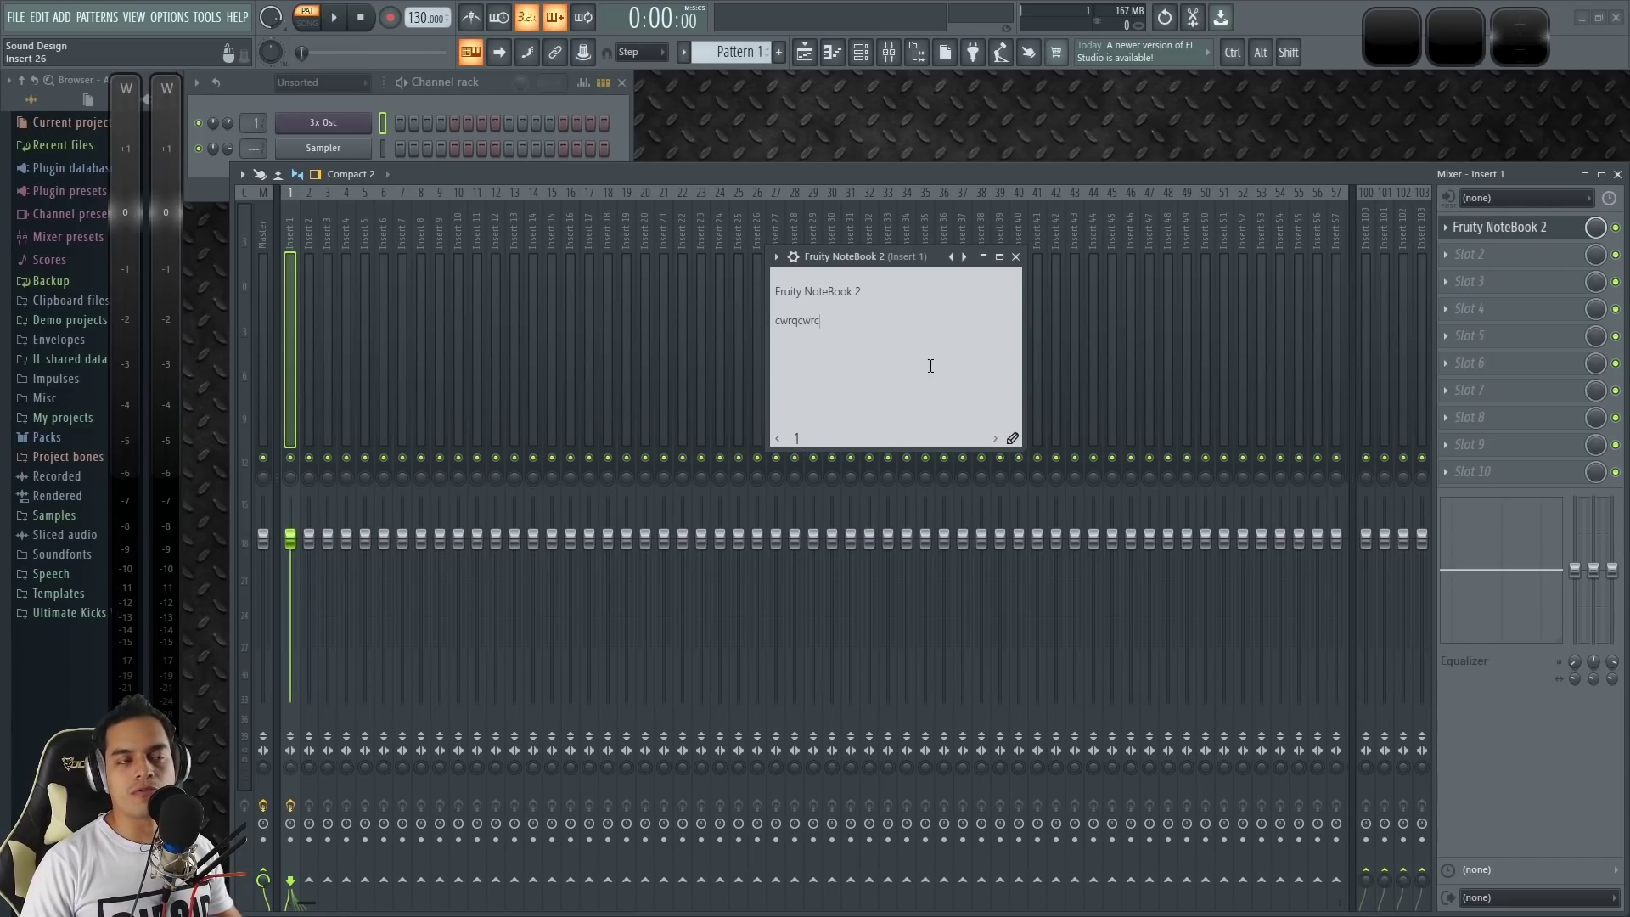
key("ctrl+a")
type("cerw")
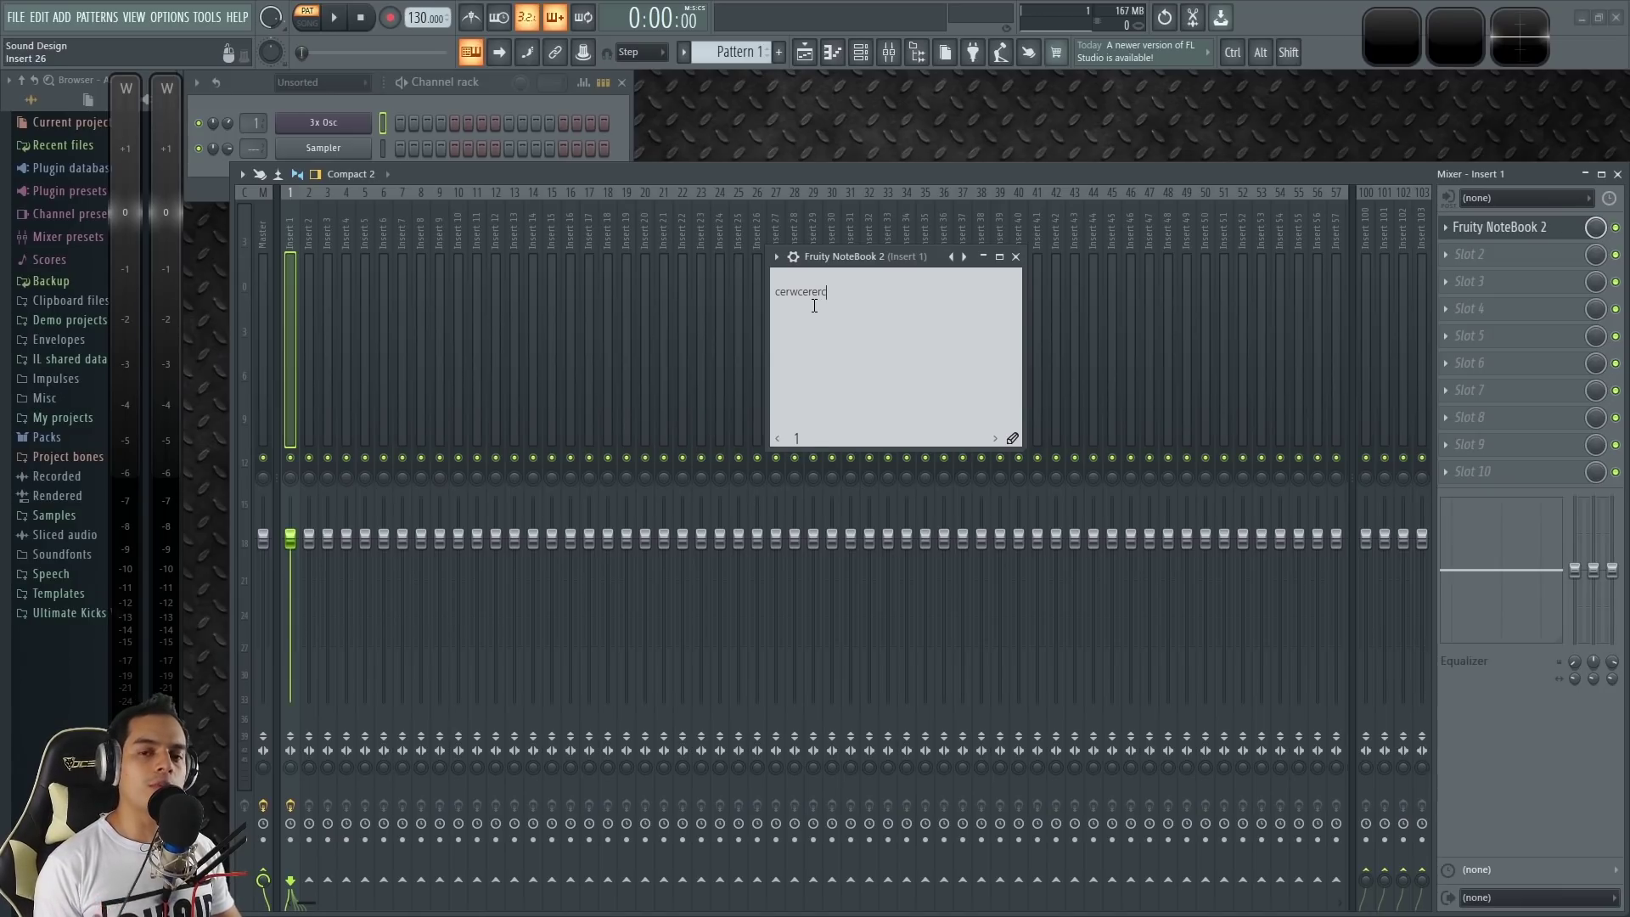
Step: Clear all the sample text from page 1 of Fruity NoteBook 2
key("BackSpace")
key("BackSpace")
key("BackSpace")
key("BackSpace")
key("BackSpace")
key("BackSpace")
key("BackSpace")
key("BackSpace")
key("BackSpace")
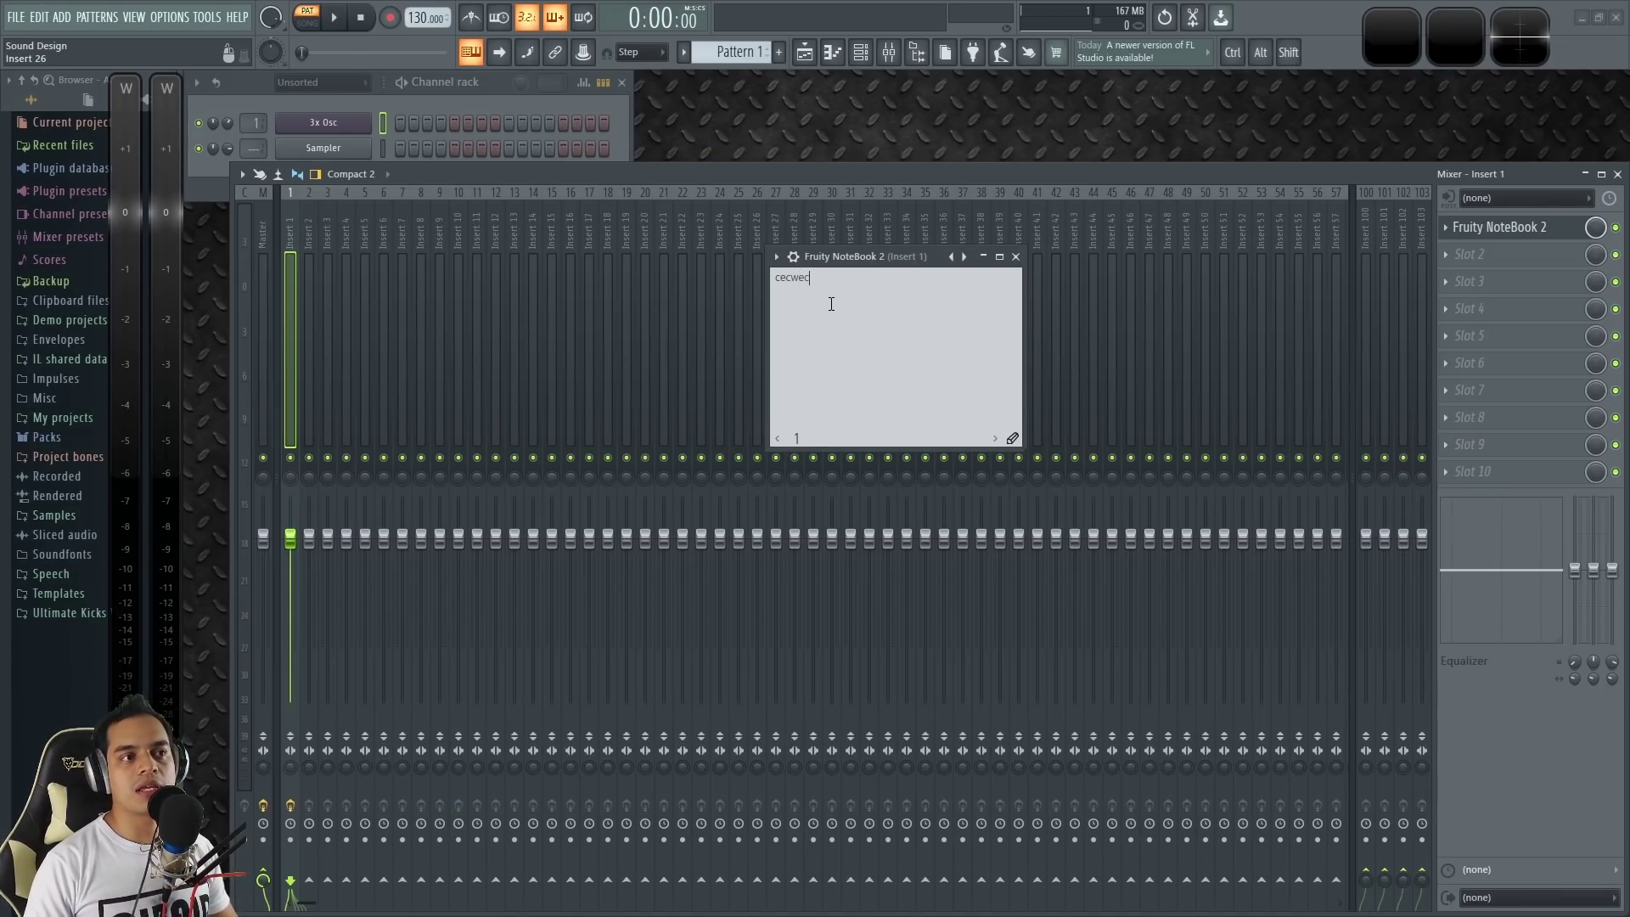
left_click_drag(870, 309, 743, 277)
key("BackSpace")
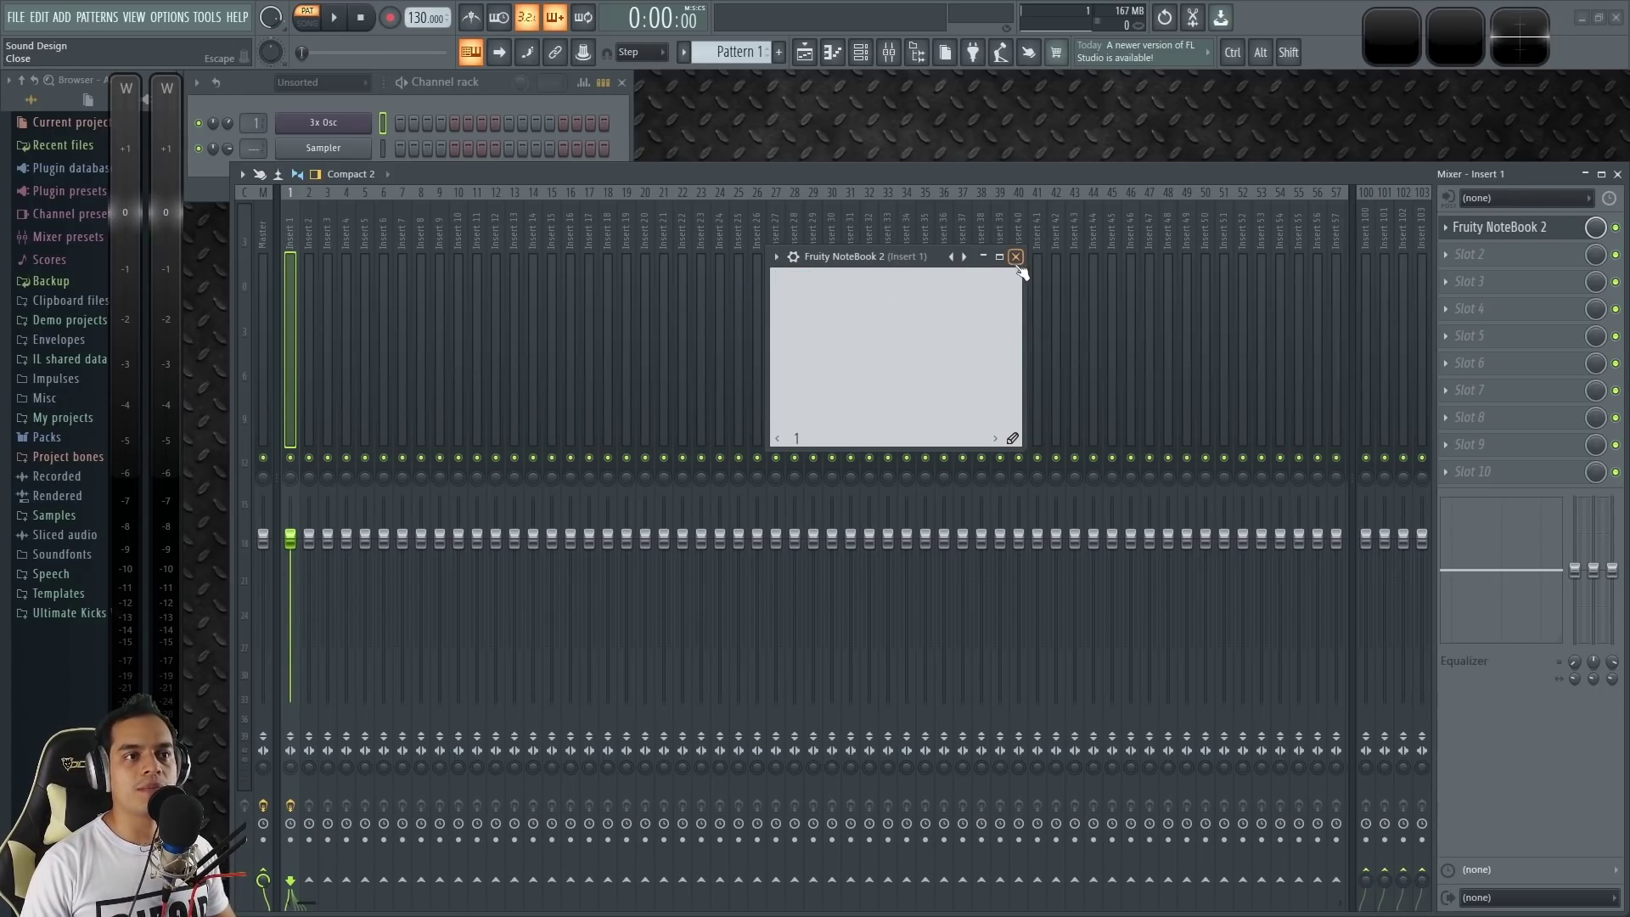
Step: Move Fruity NoteBook 2 to slot 2 and load Fruity NoteBook into slot 1, placing its window beside NoteBook 2
left_click_drag(1474, 227, 1489, 259)
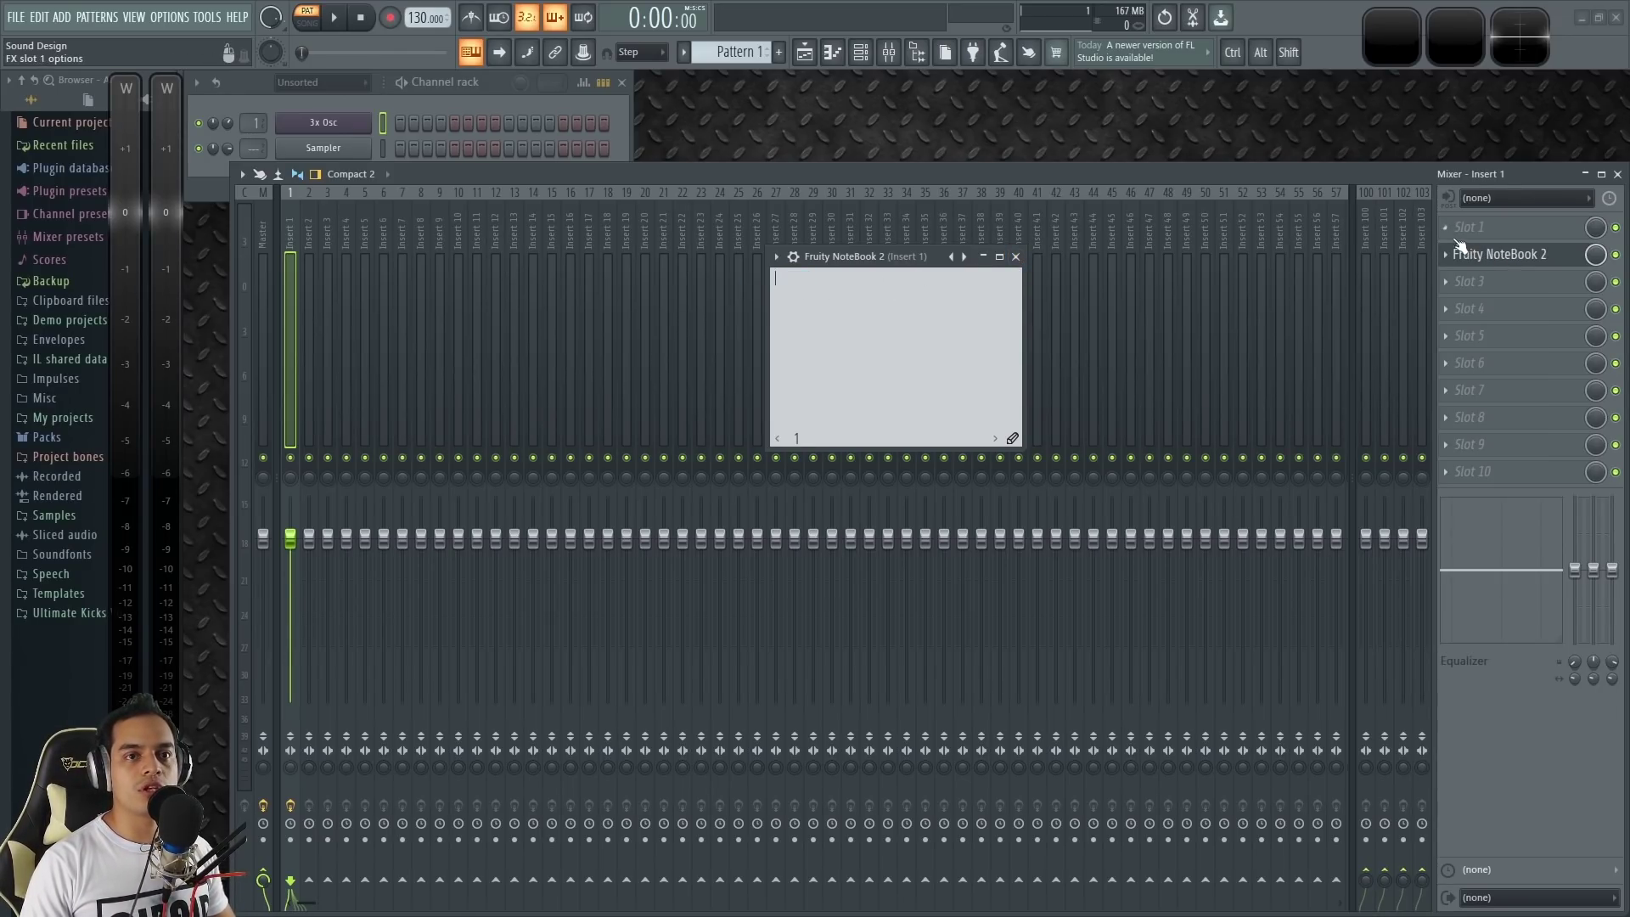
left_click(1461, 229)
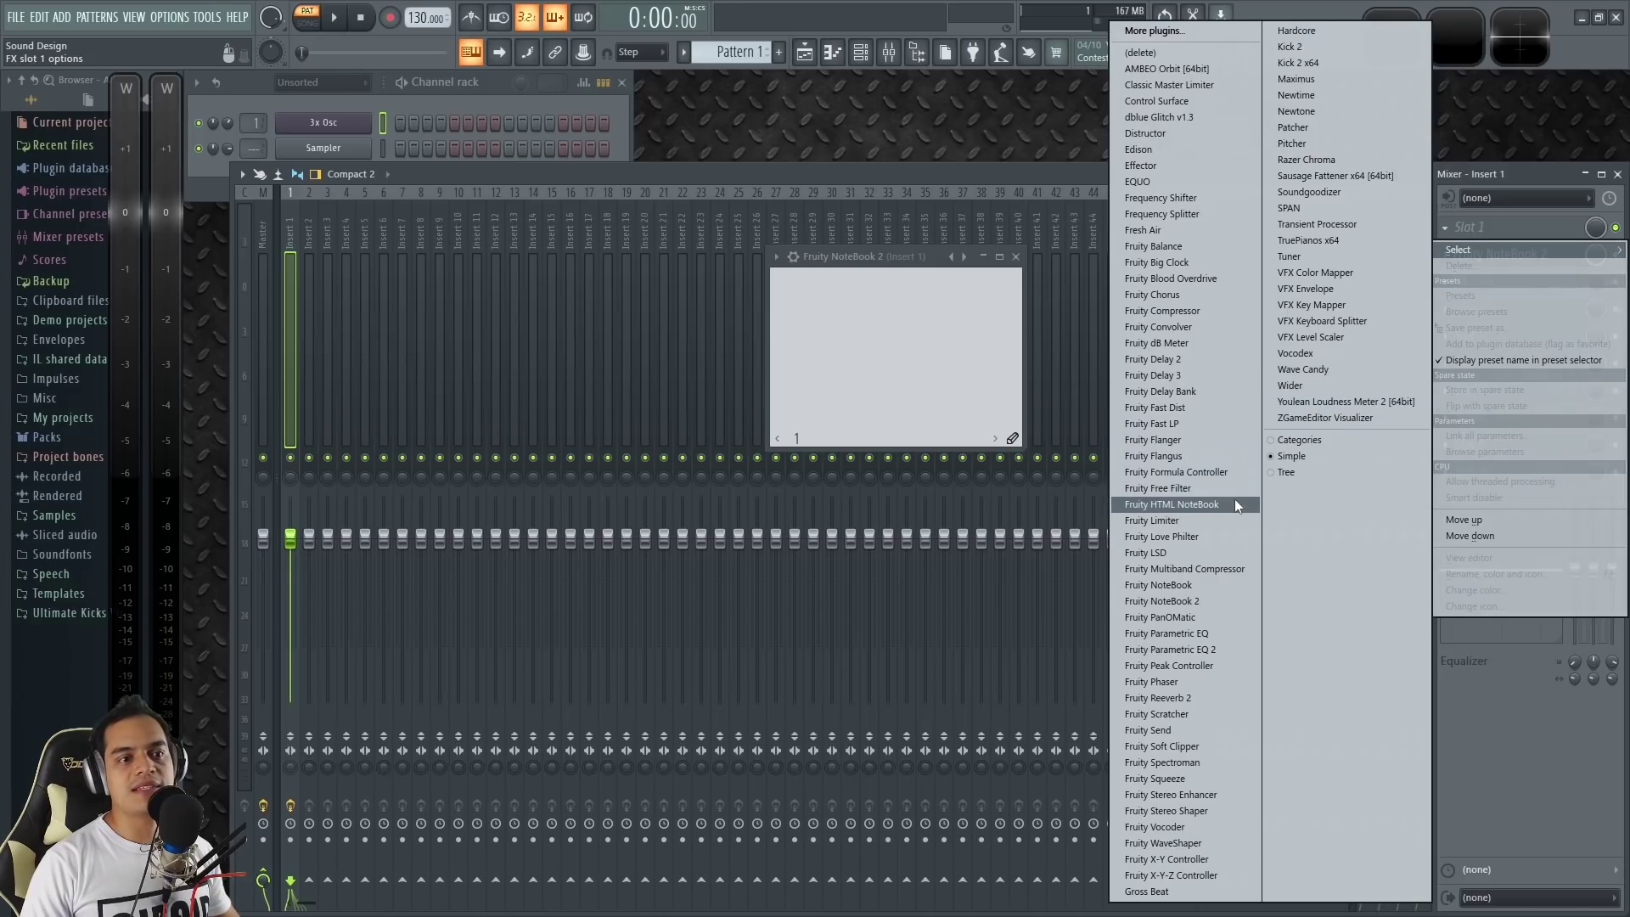
left_click(1215, 585)
left_click_drag(441, 286, 641, 272)
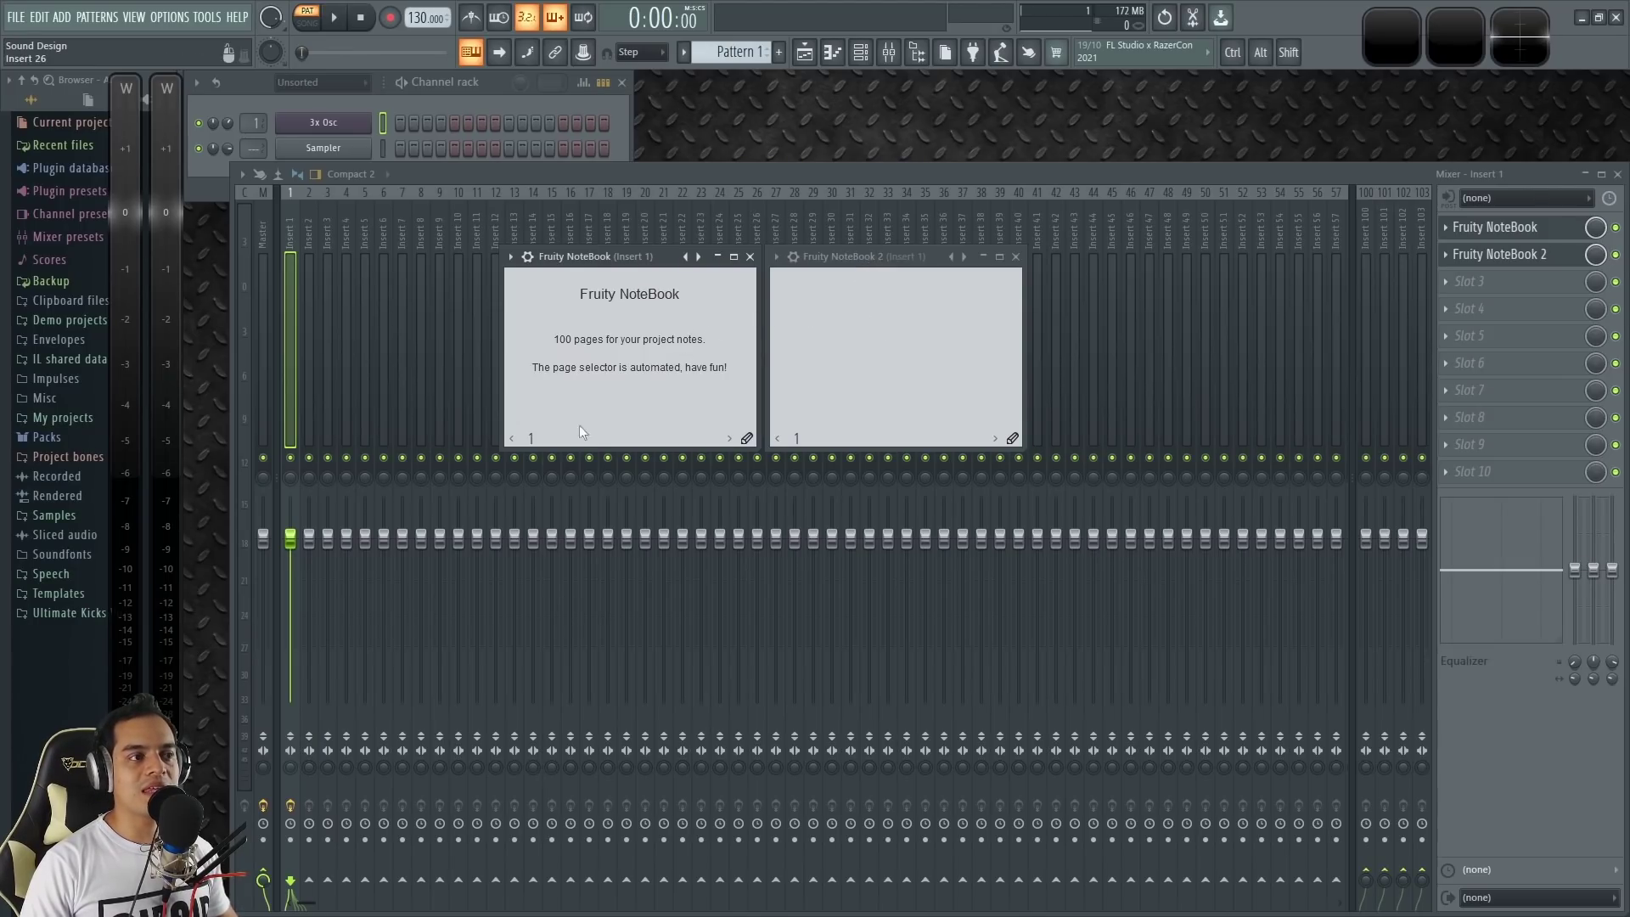
Step: Write "wrwrwrw" in Fruity NoteBook 2 and delete all the default text from Fruity NoteBook's page 1
mouse_move(532, 439)
left_mouse_down()
mouse_move(718, 436)
mouse_move(530, 436)
left_mouse_up()
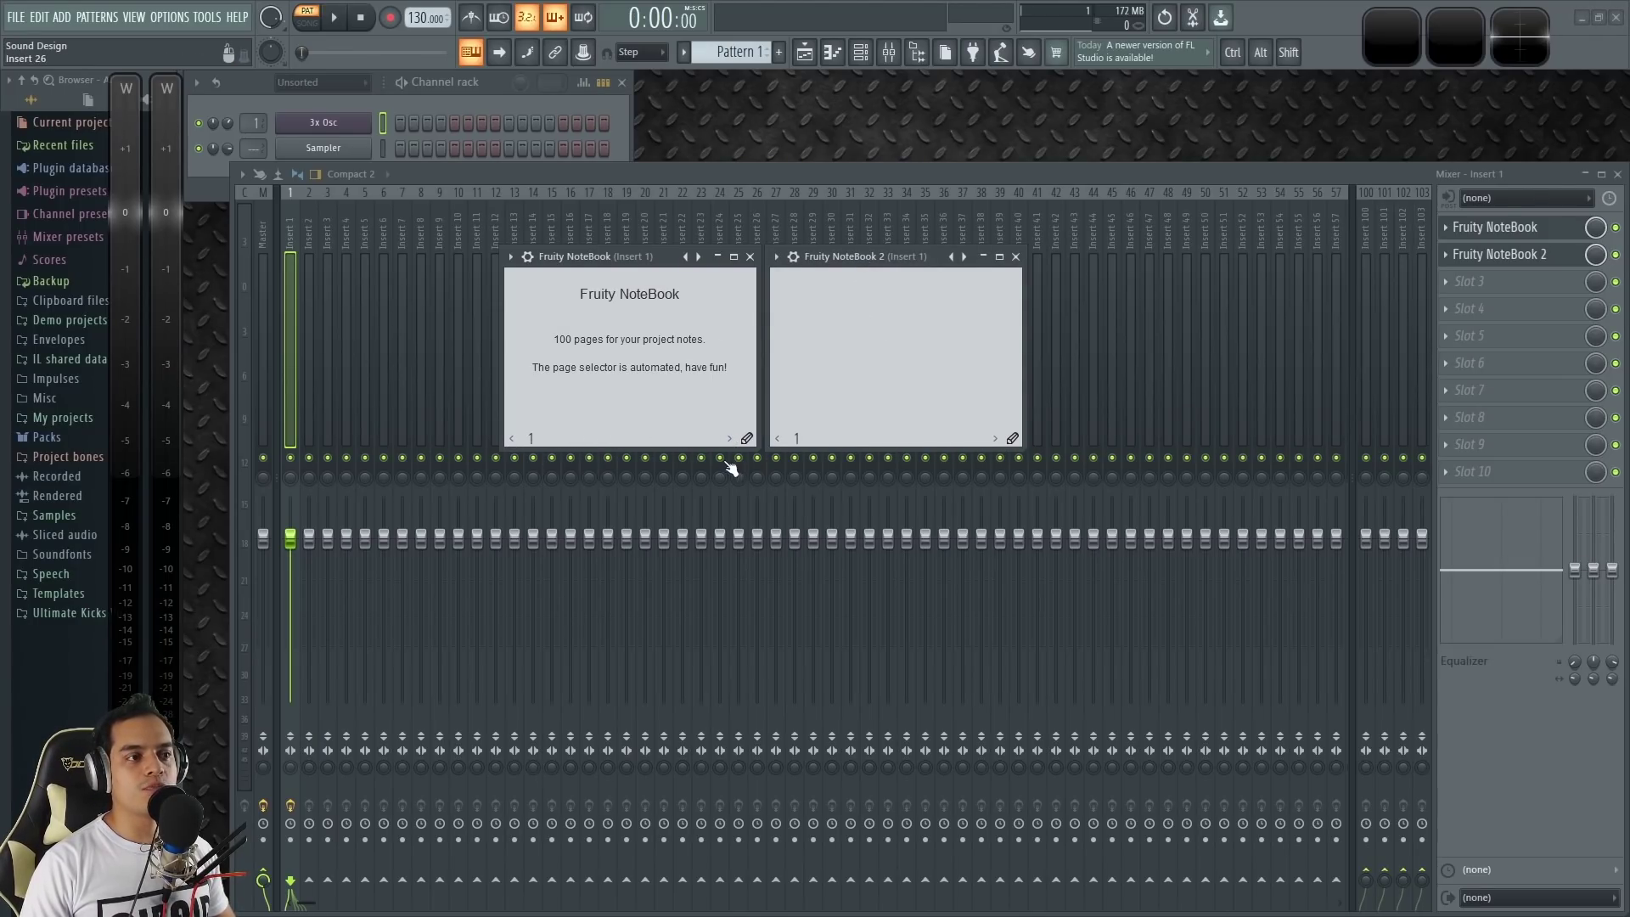
left_click(875, 329)
type("wrwrwrw")
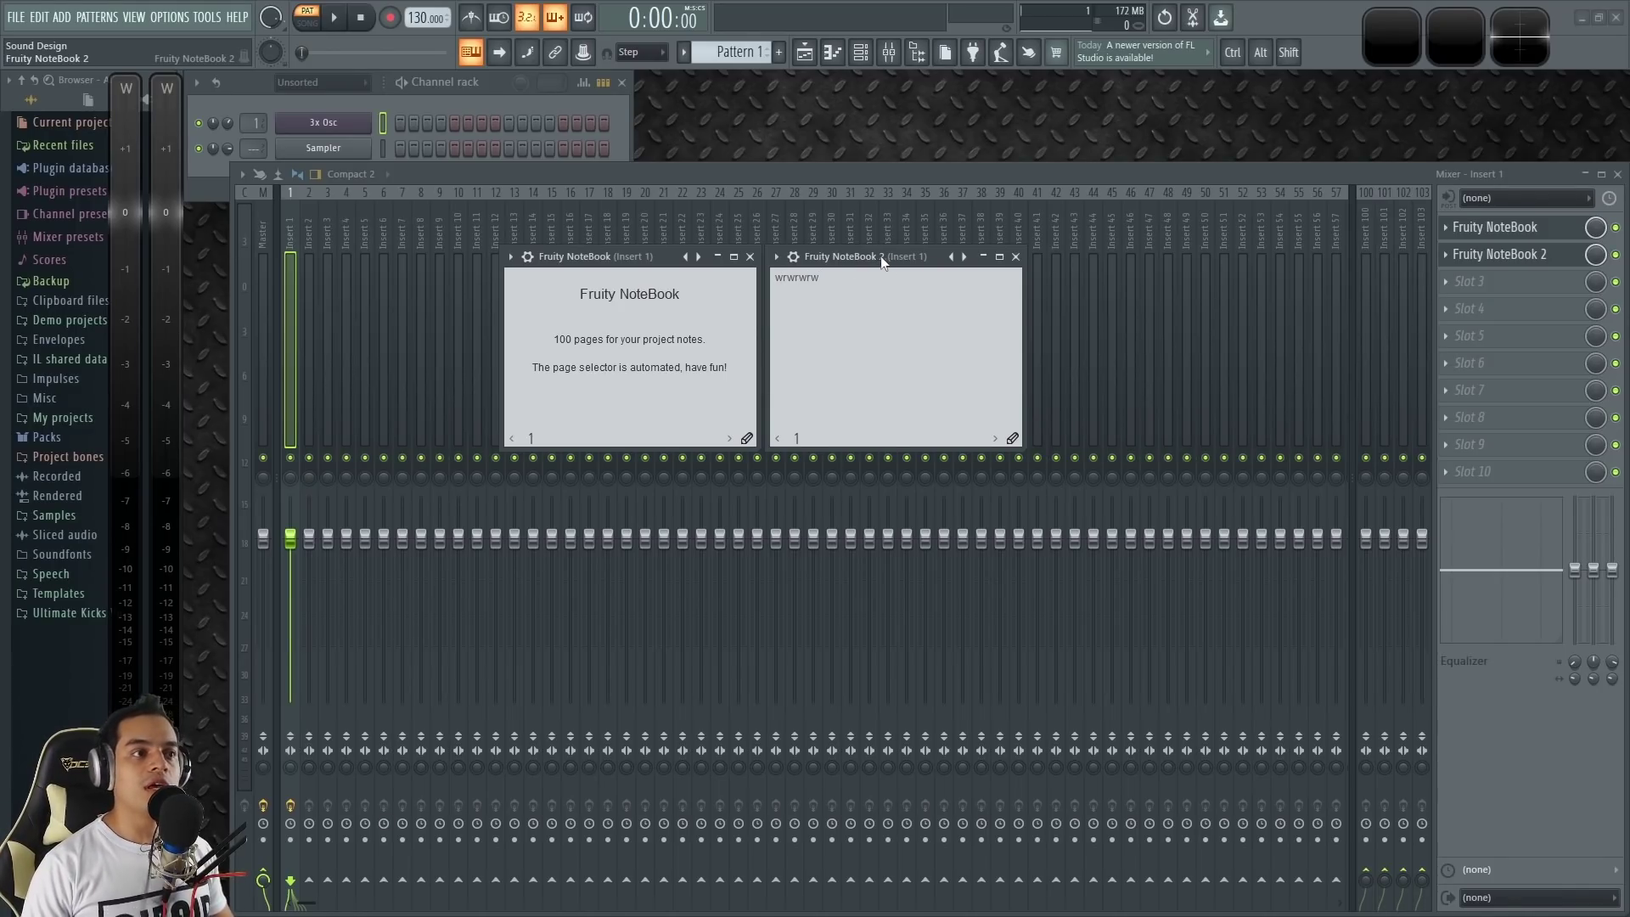
left_click_drag(579, 289, 692, 382)
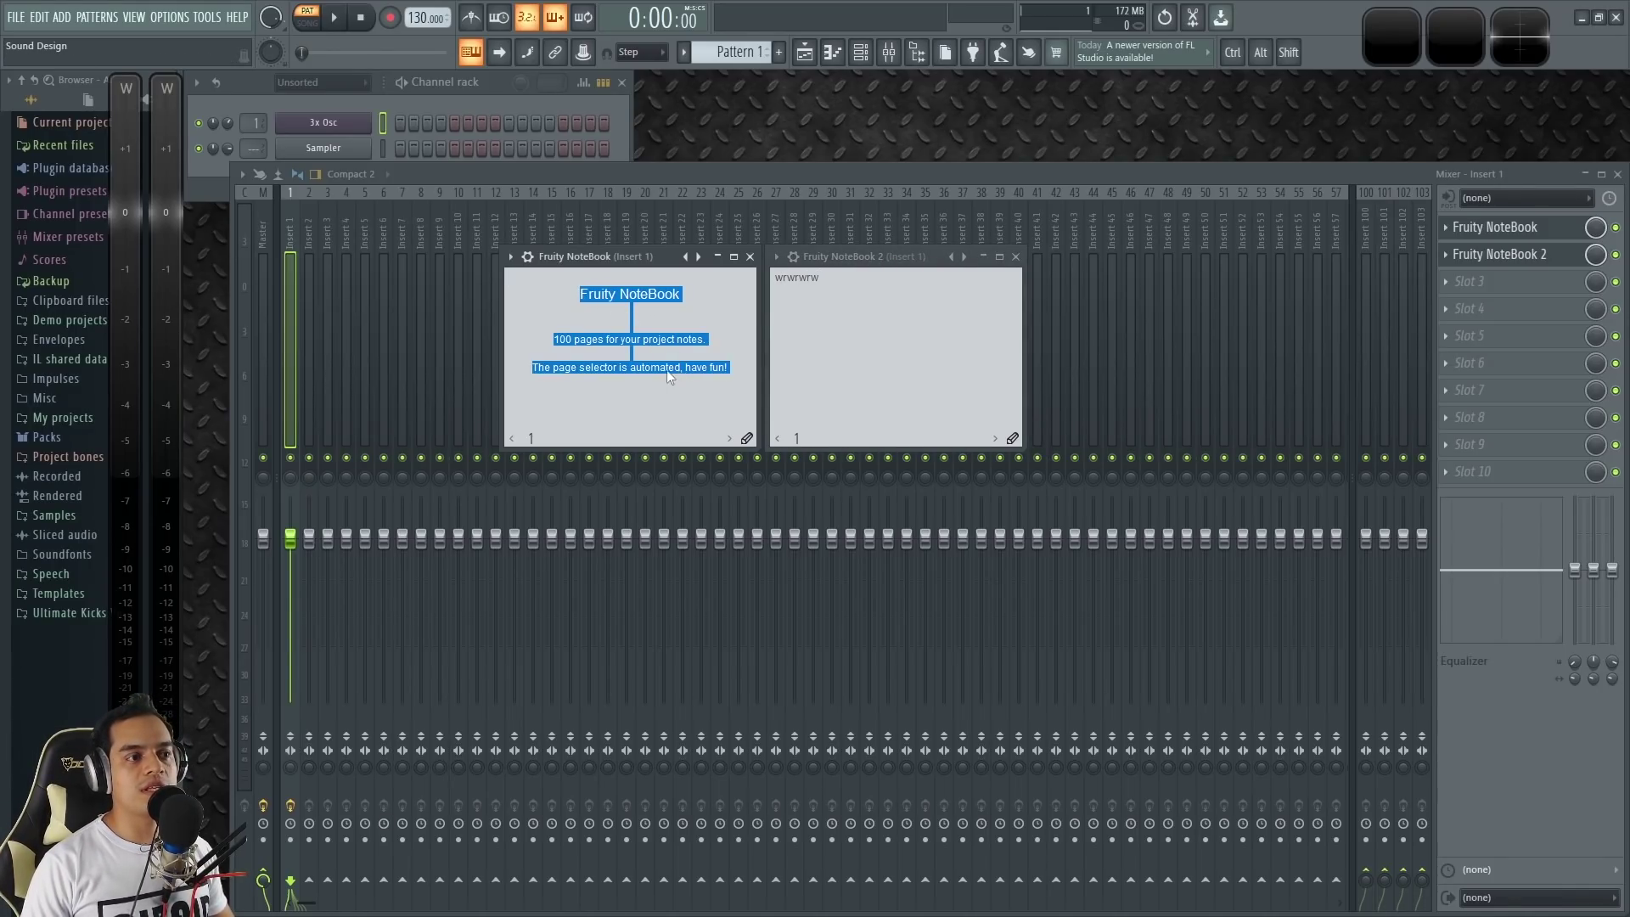
key("Delete")
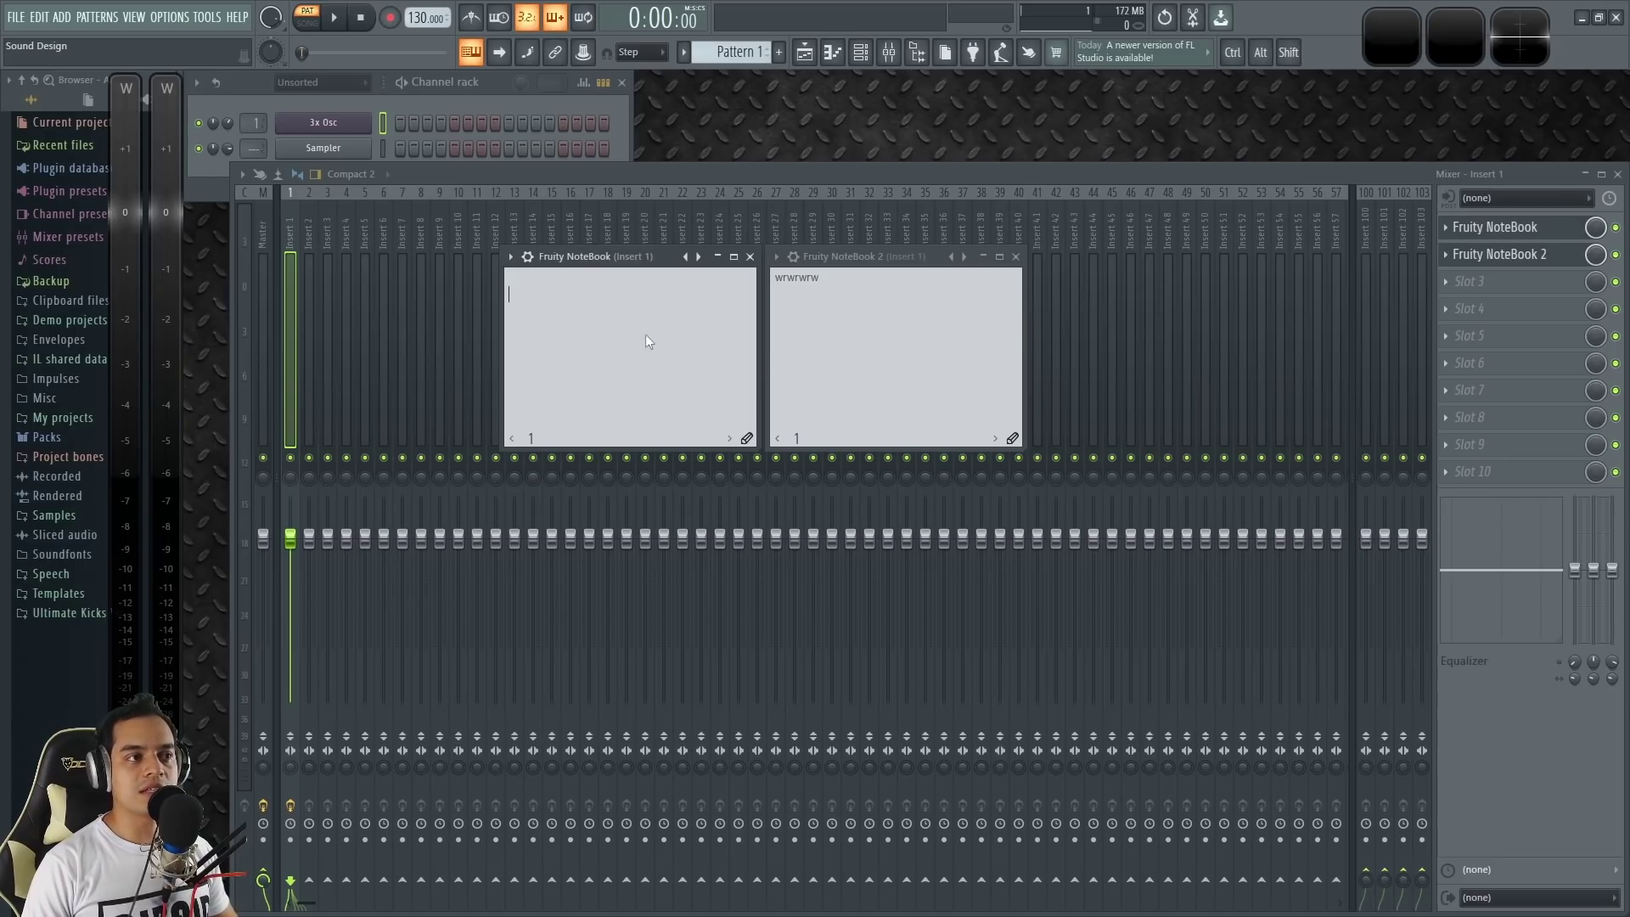
Step: Erase "wrwrwrw" from Fruity NoteBook 2 and line up the two notebook windows side by side
left_click_drag(889, 257, 919, 257)
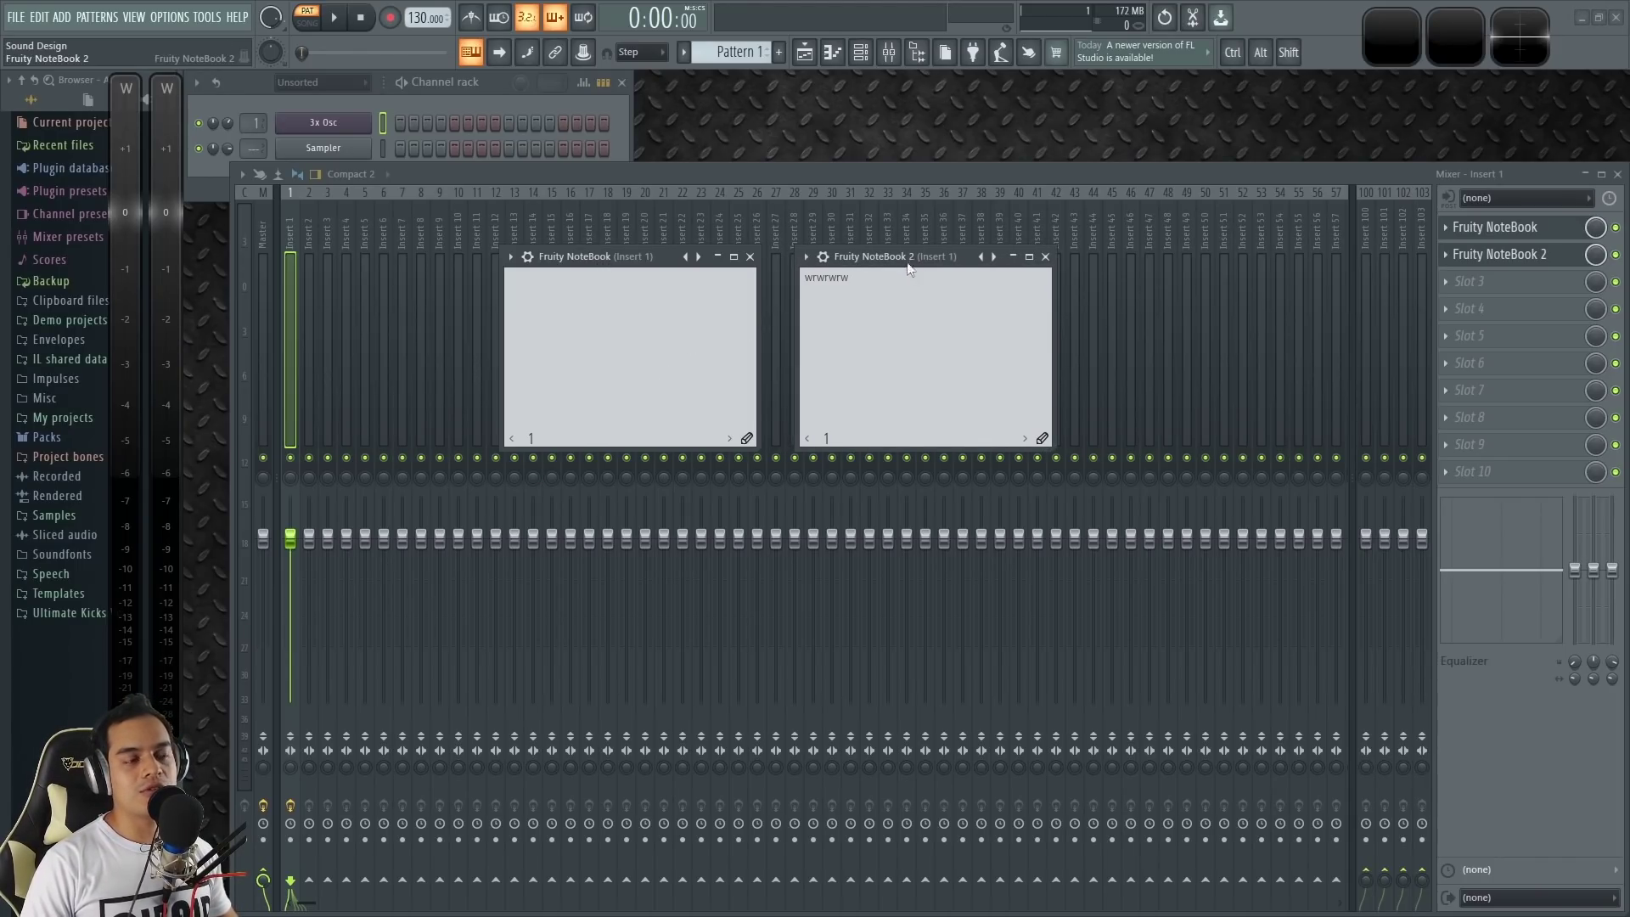
double_click(838, 284)
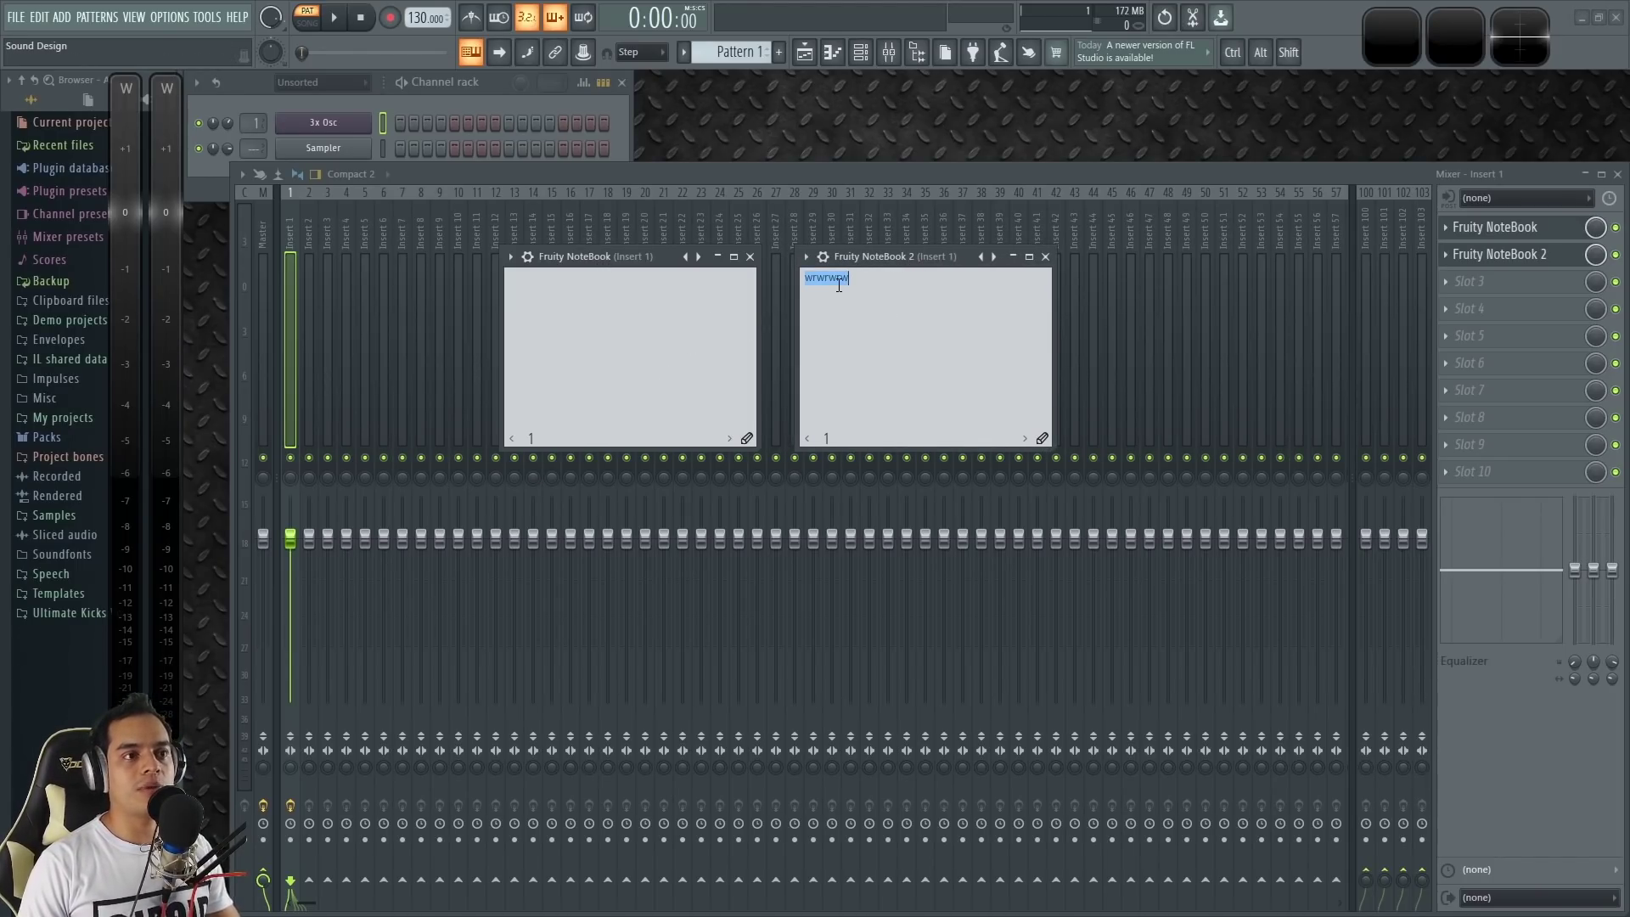
key("BackSpace")
left_click_drag(900, 257, 929, 311)
left_click_drag(626, 257, 606, 289)
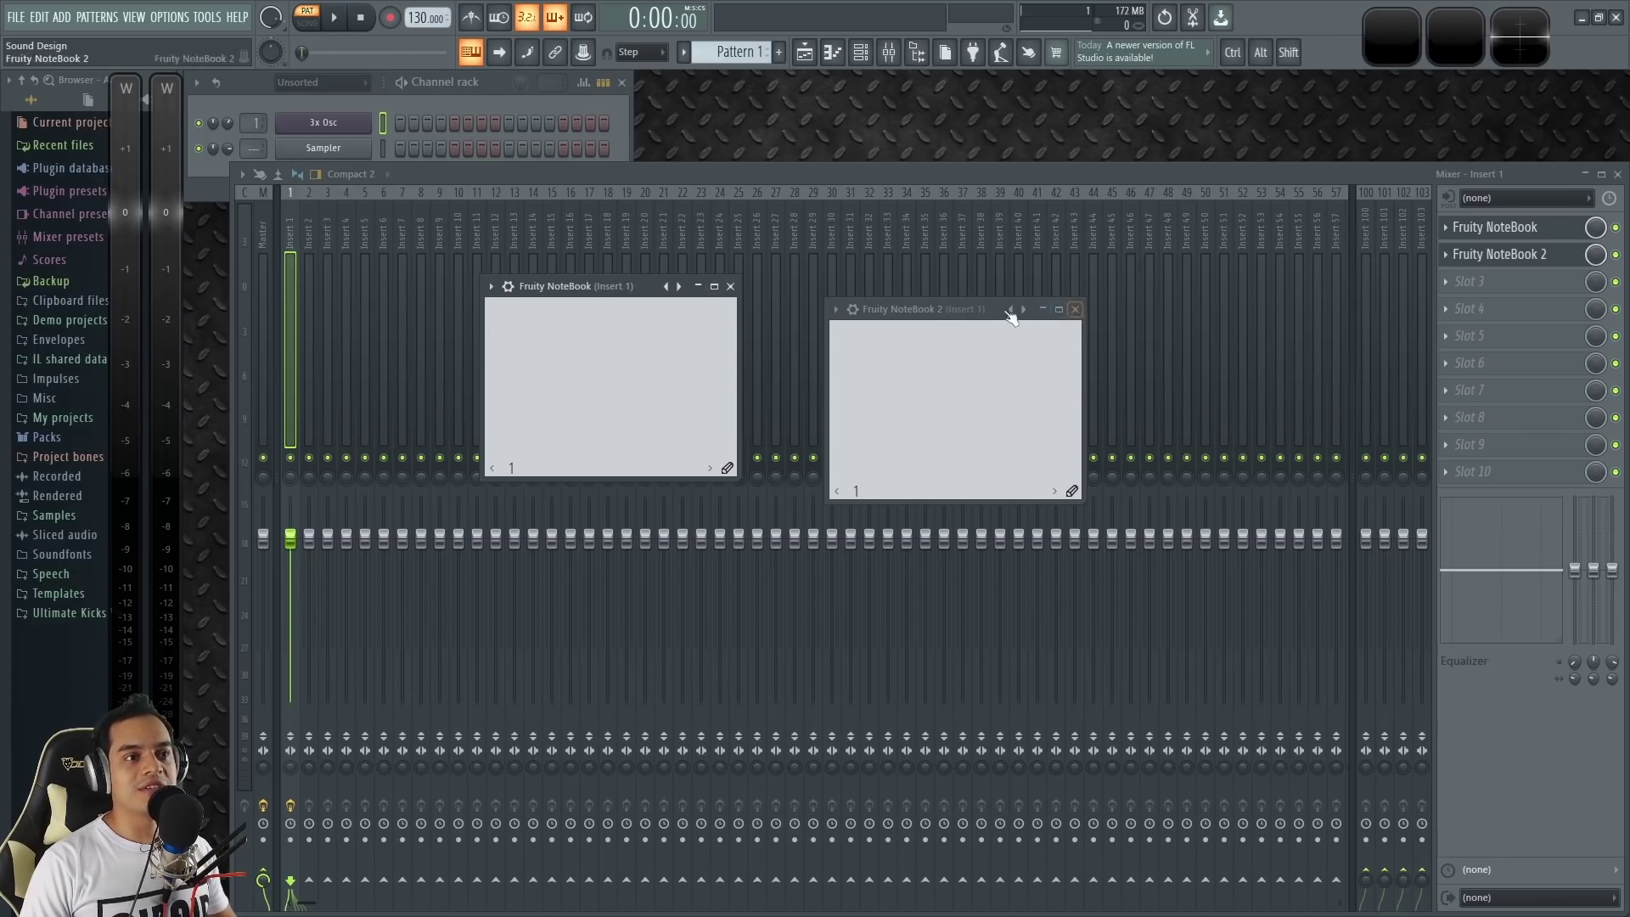
left_click_drag(938, 310, 916, 288)
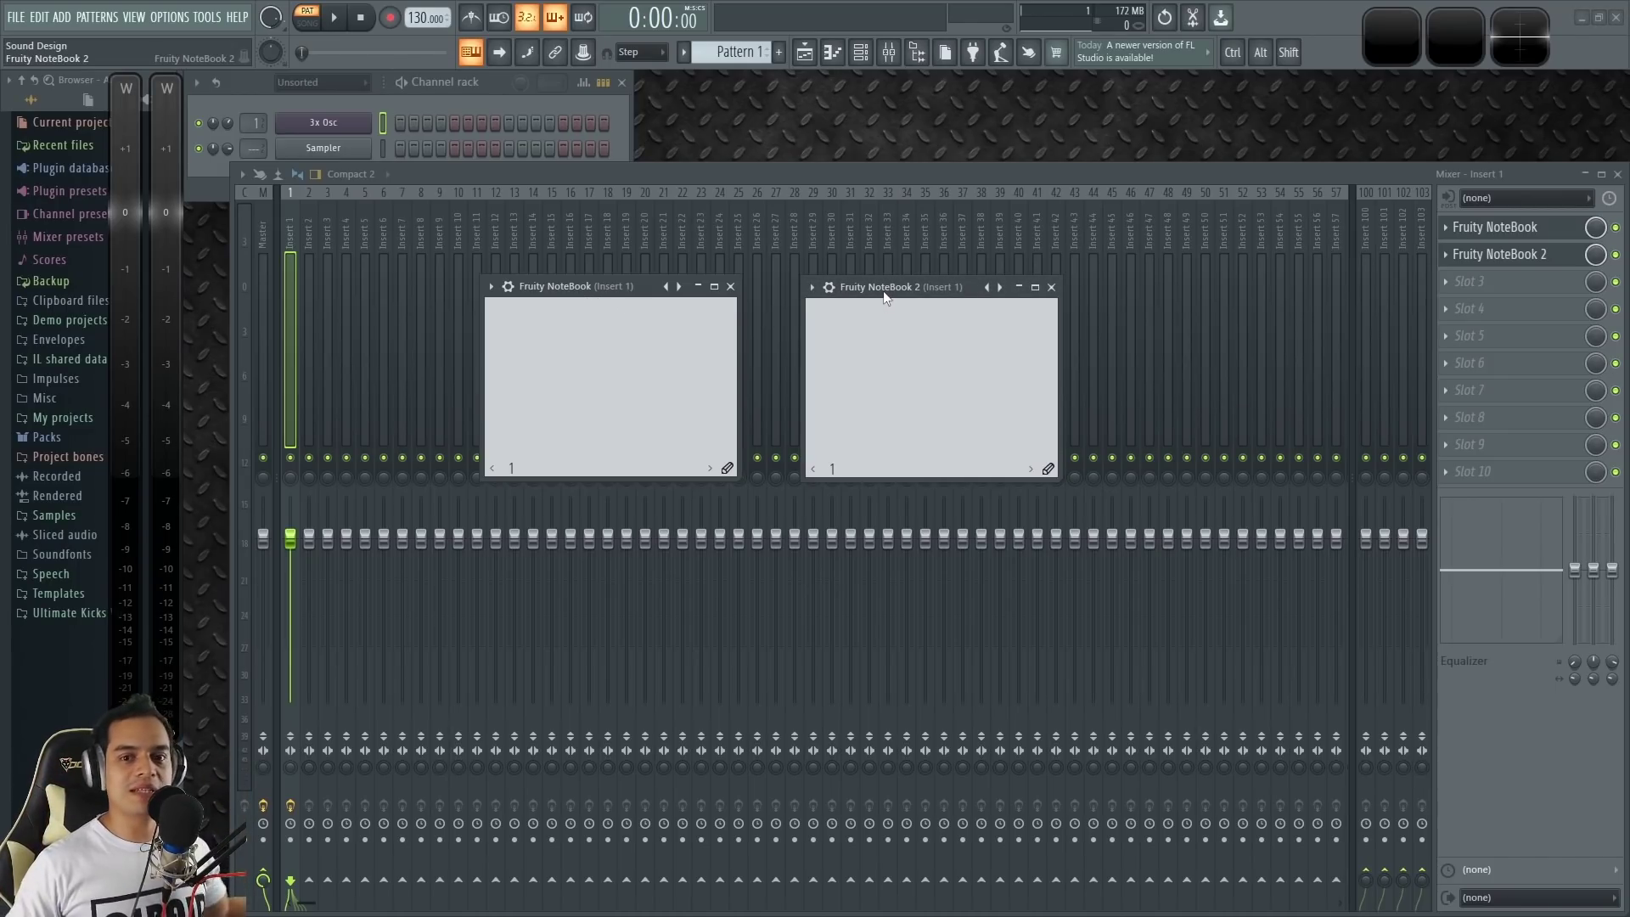
Step: Close Fruity NoteBook 2 and remove both notebook plugins from Insert 1's effect slots
left_click(1051, 287)
left_click(1446, 254)
left_click(1474, 293)
left_click(1532, 236)
left_click_drag(632, 293, 825, 277)
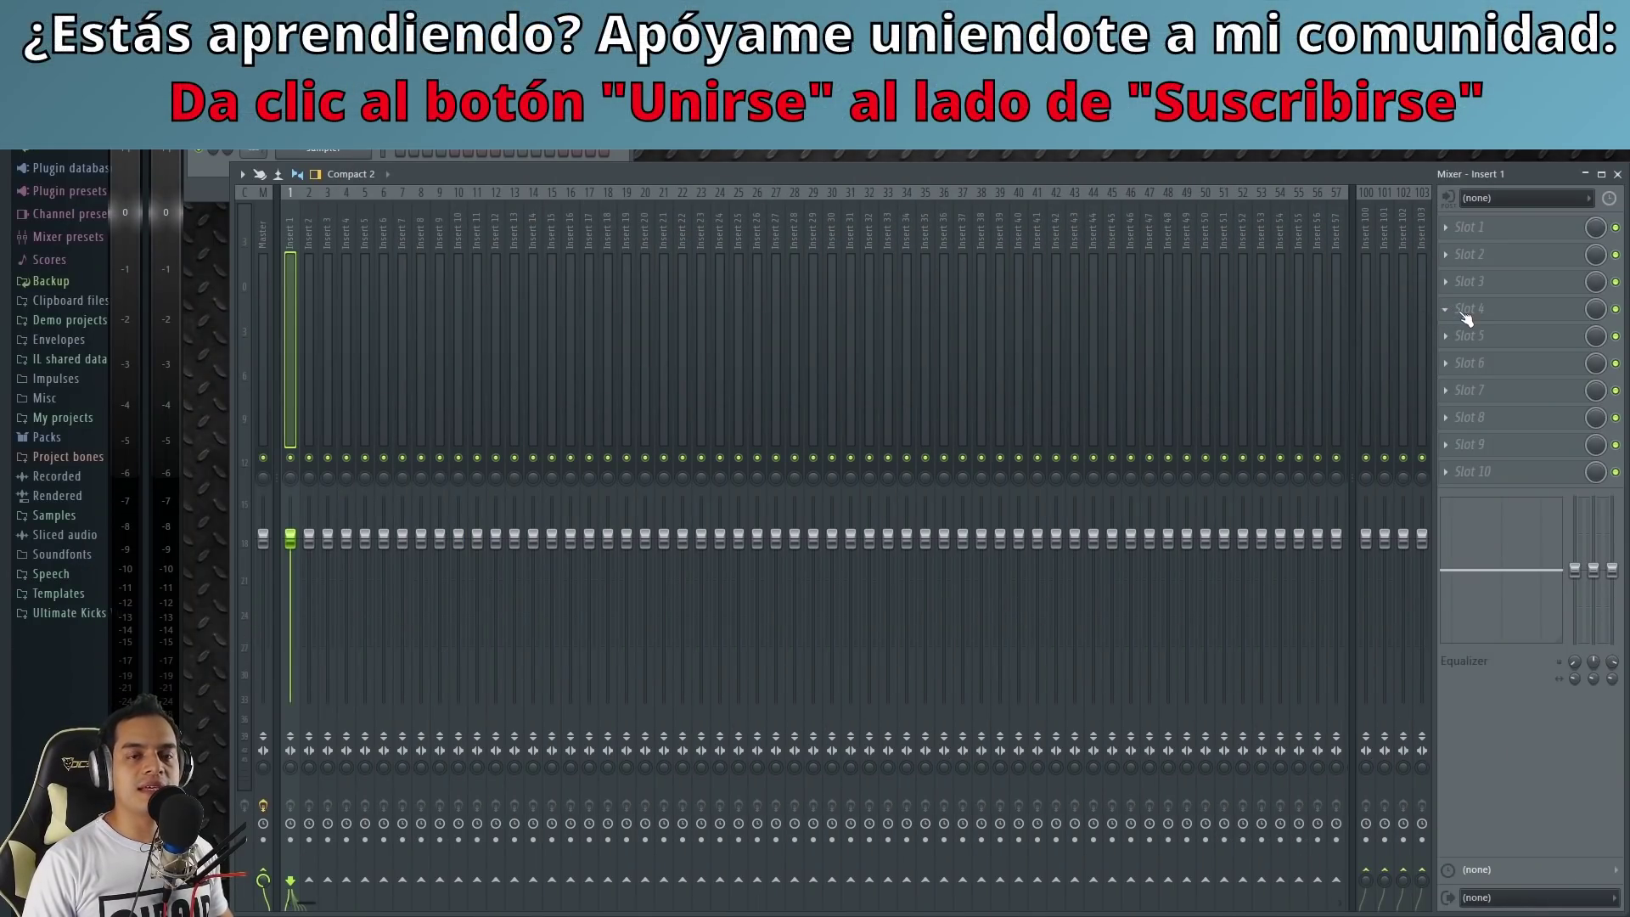
Step: Load Fruity Center from the full effect plugin list into slot 4 of Insert 1
left_click(1466, 314)
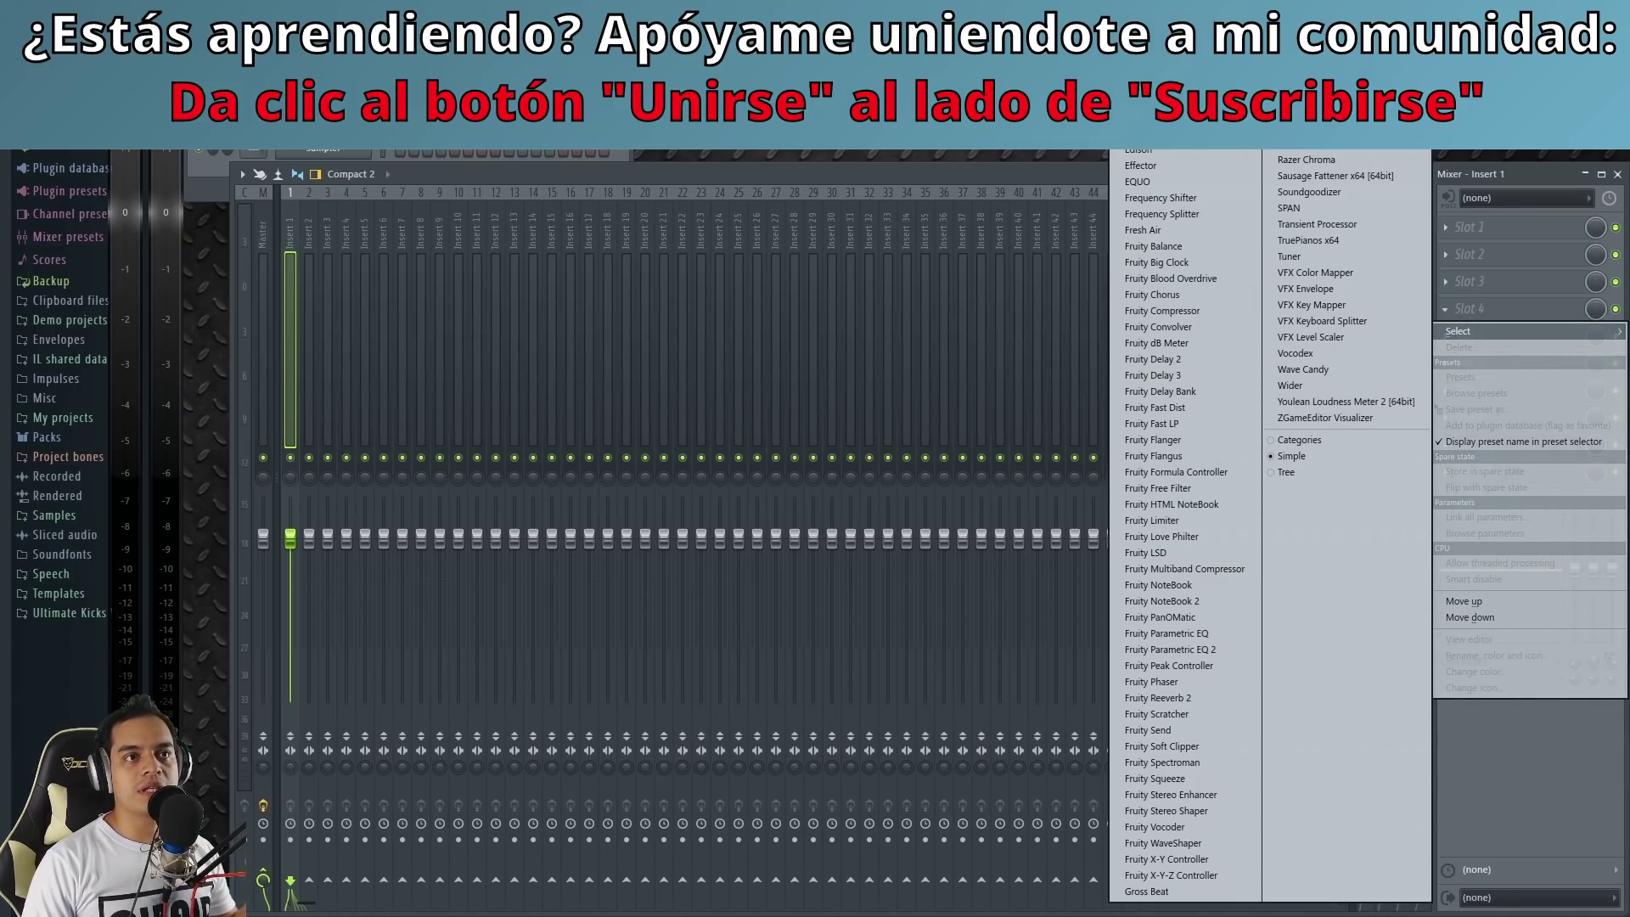
left_click(1159, 27)
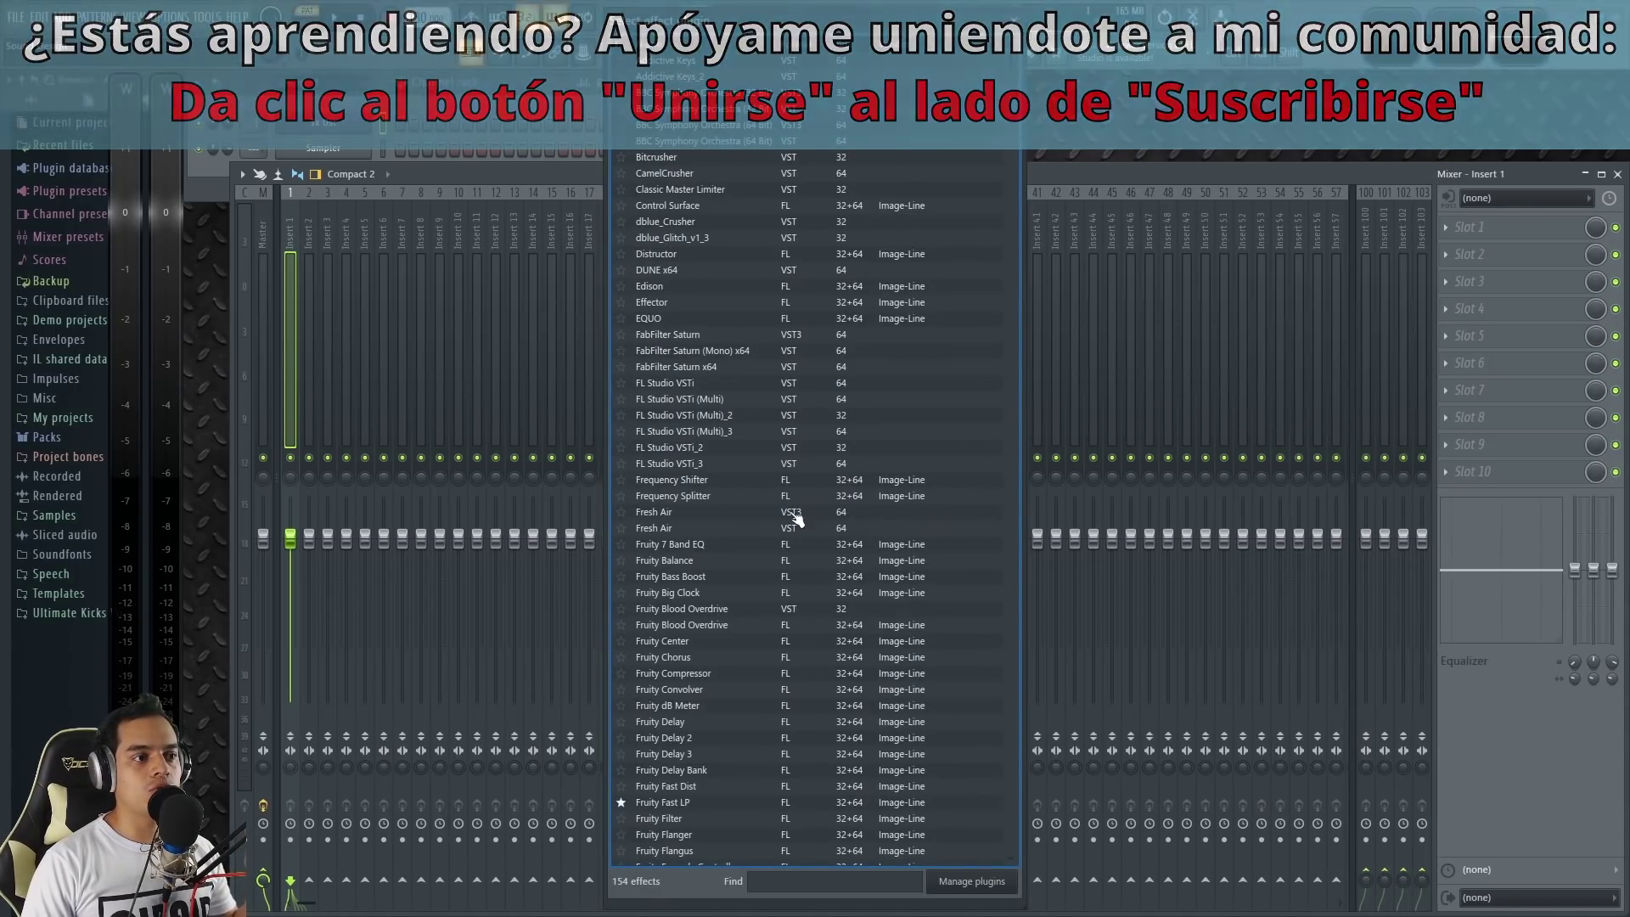
left_click(677, 645)
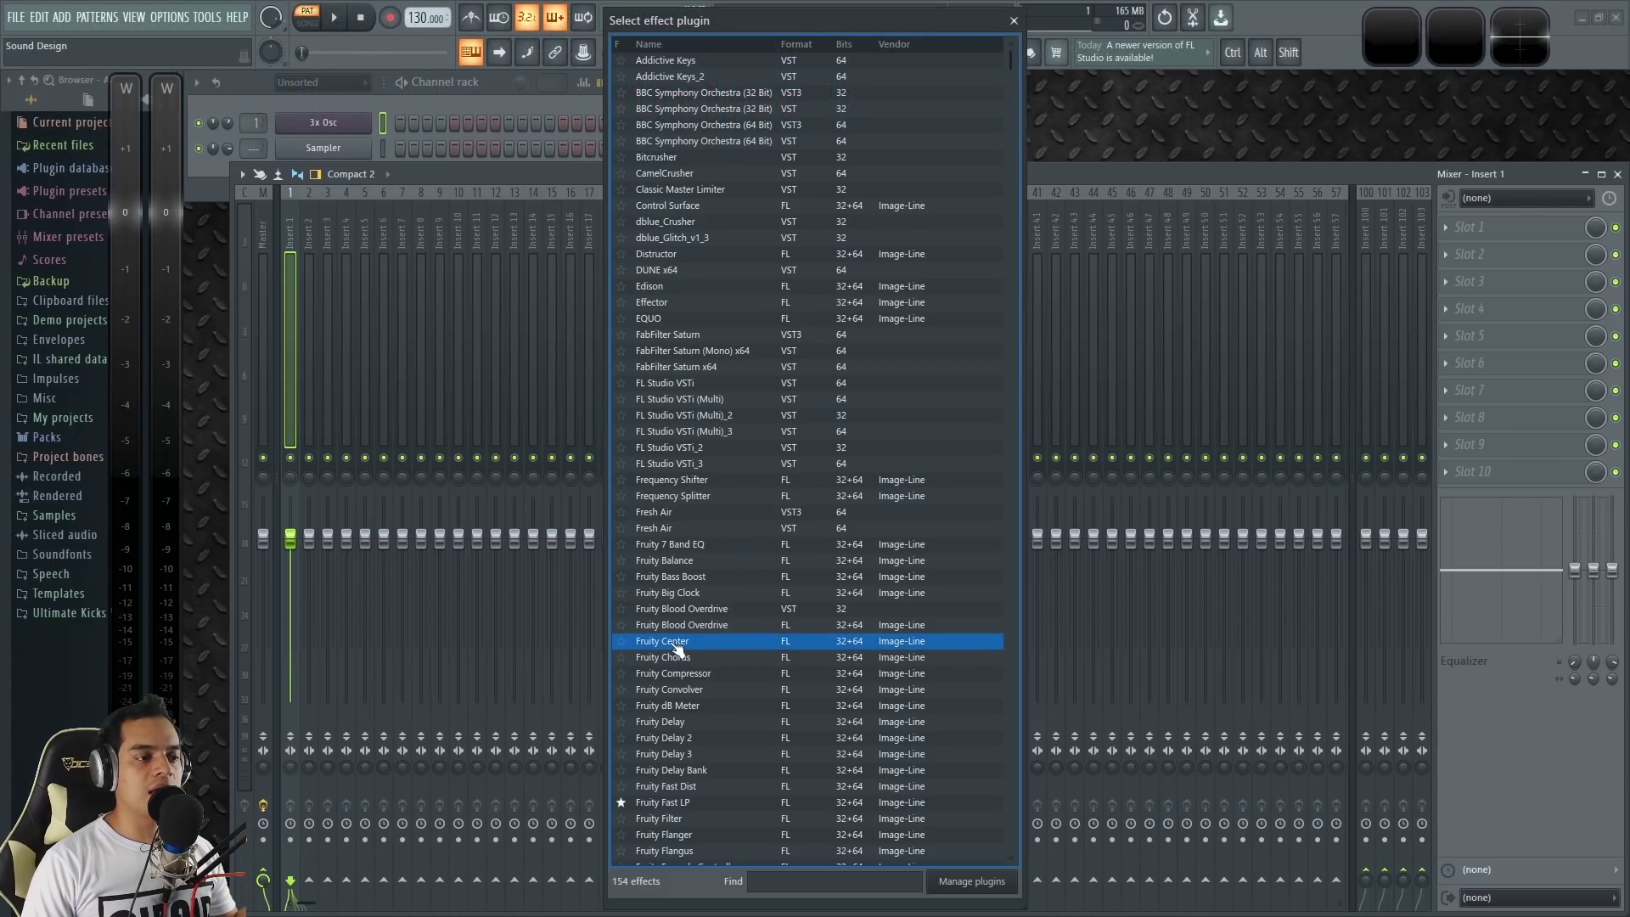
double_click(676, 645)
Step: Set Fruity Center's status to On and move its window over the mixer tracks near the effect slots
left_click_drag(411, 314, 993, 308)
left_click(960, 350)
left_click_drag(997, 311, 1007, 412)
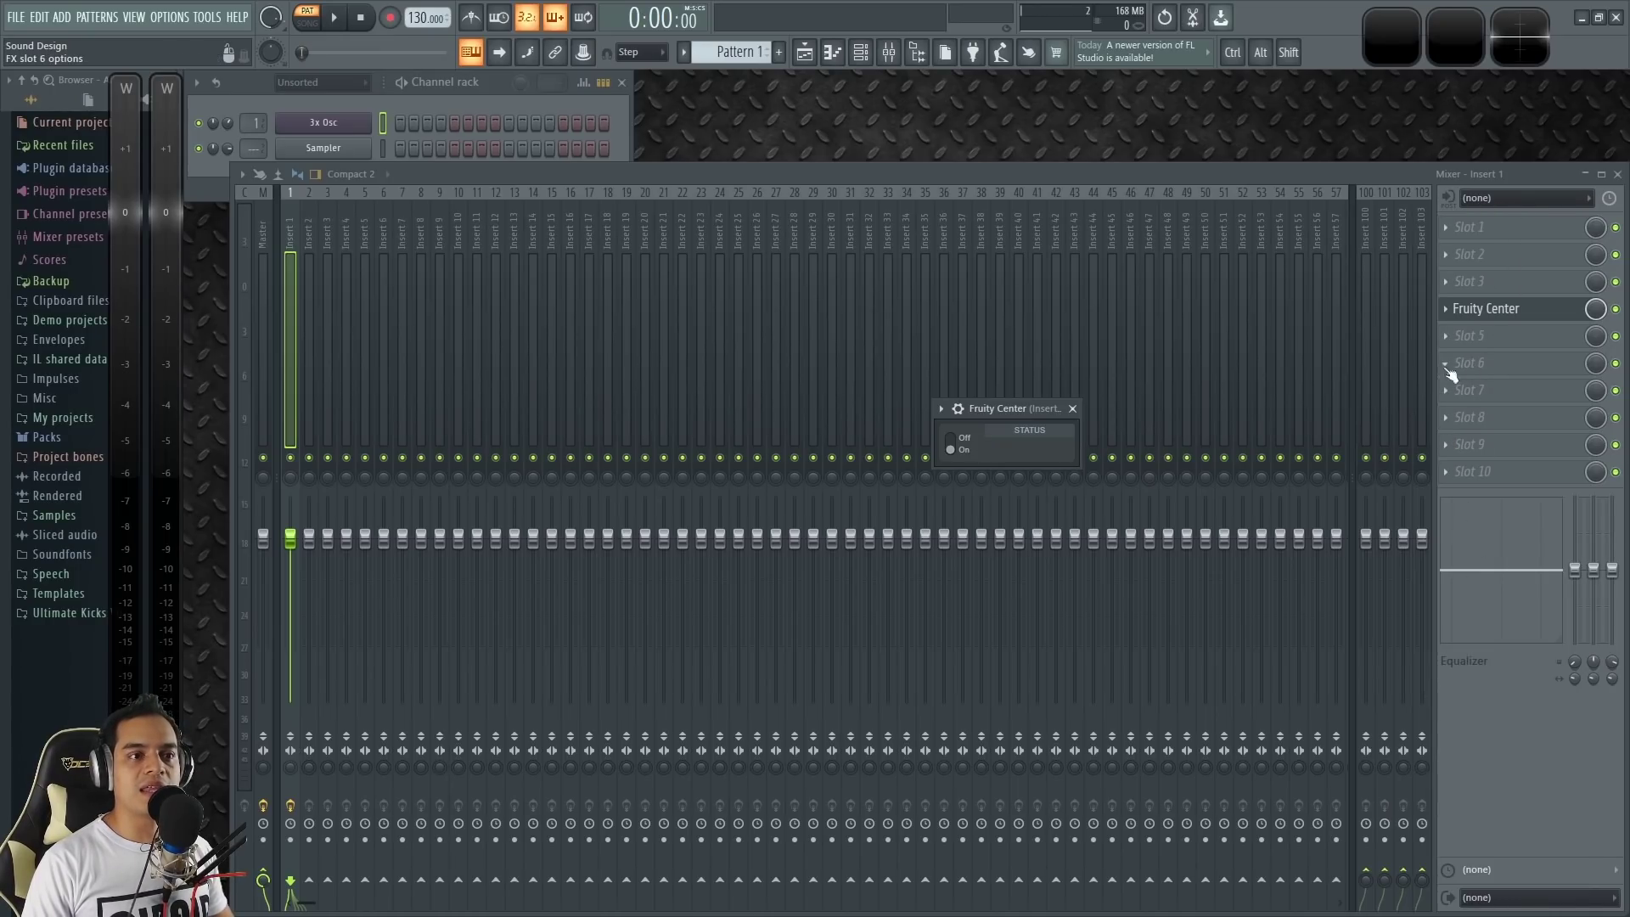
left_click_drag(995, 410, 1098, 376)
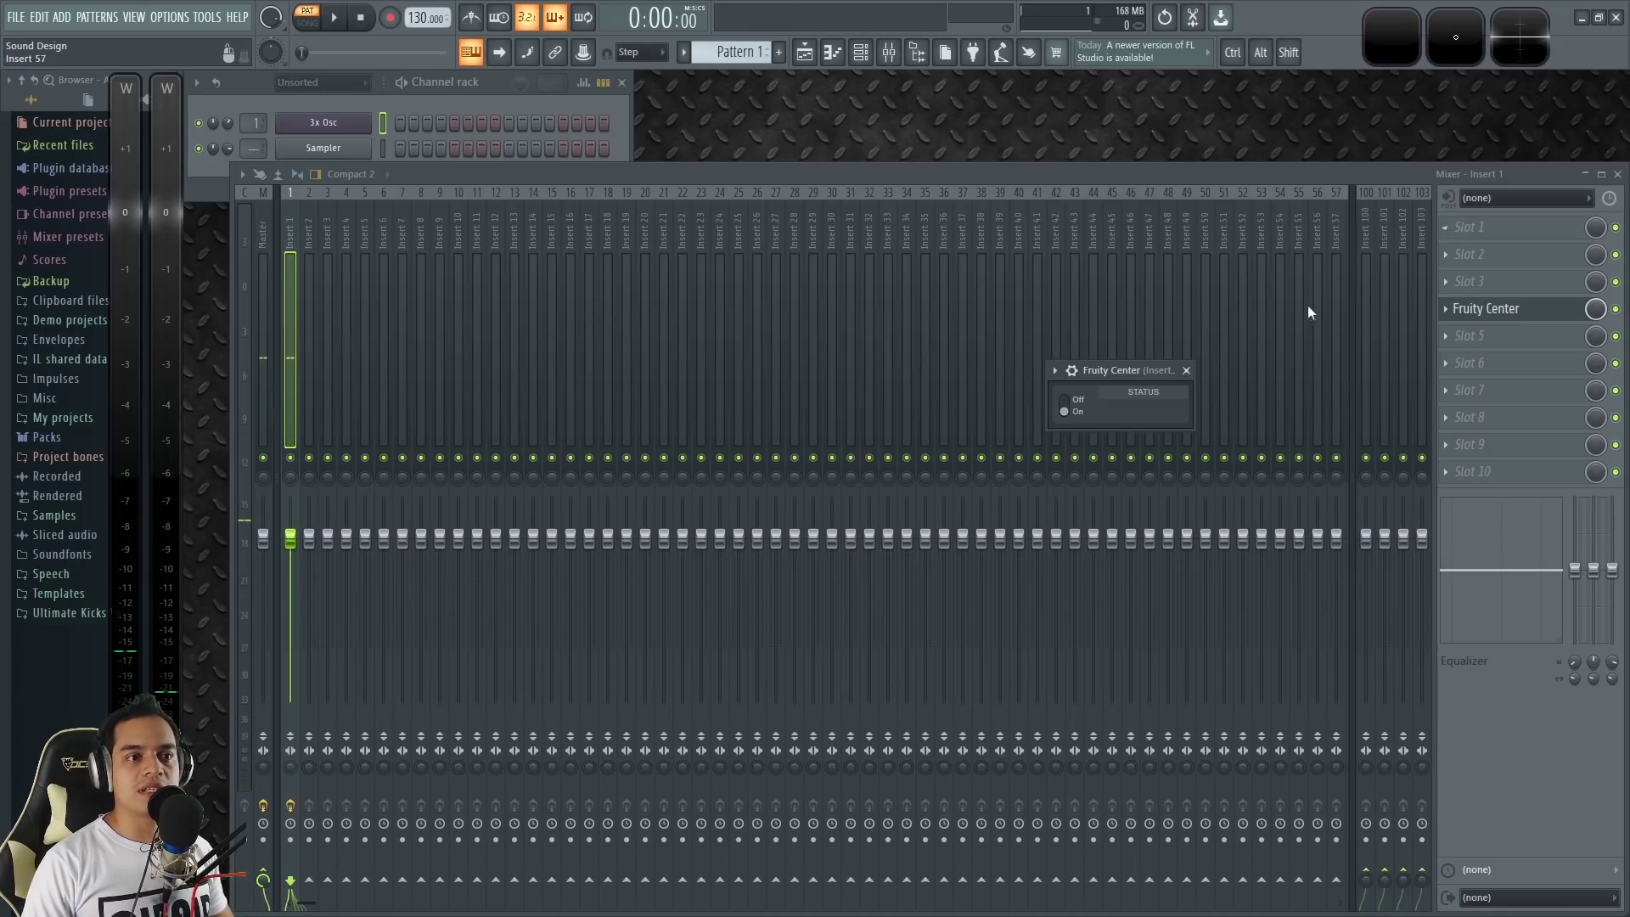
Step: Load Fruity WaveShaper into slot 1 of Insert 1 and close the mixer, keeping the WaveShaper and Fruity Center windows near each other
left_click(1454, 223)
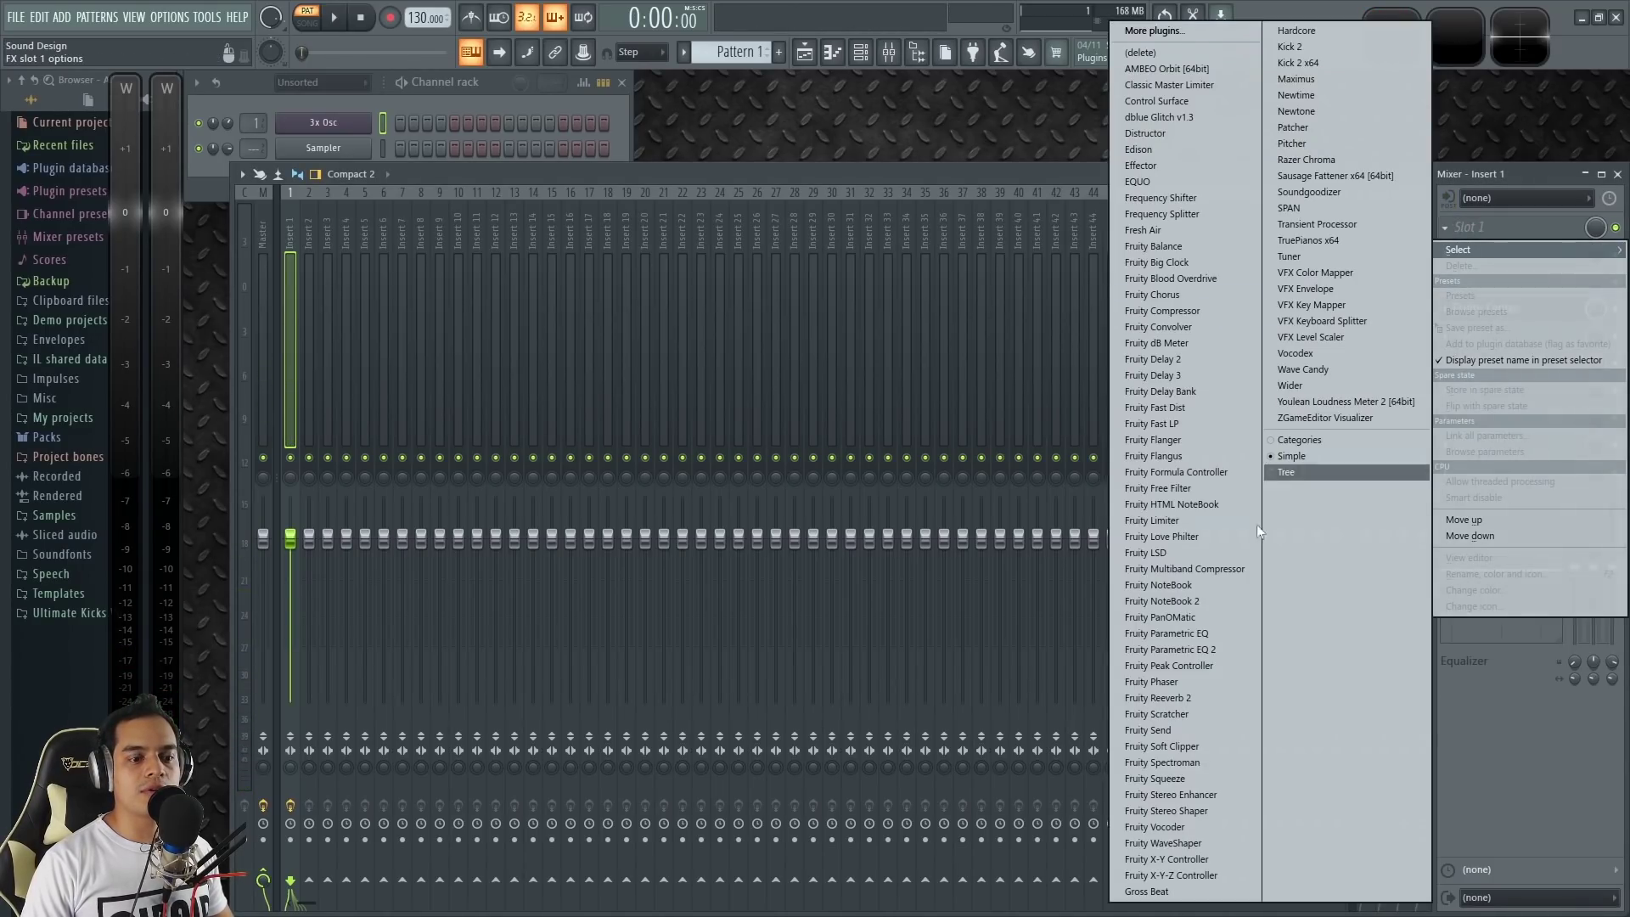
left_click(1189, 841)
left_click_drag(774, 255, 647, 274)
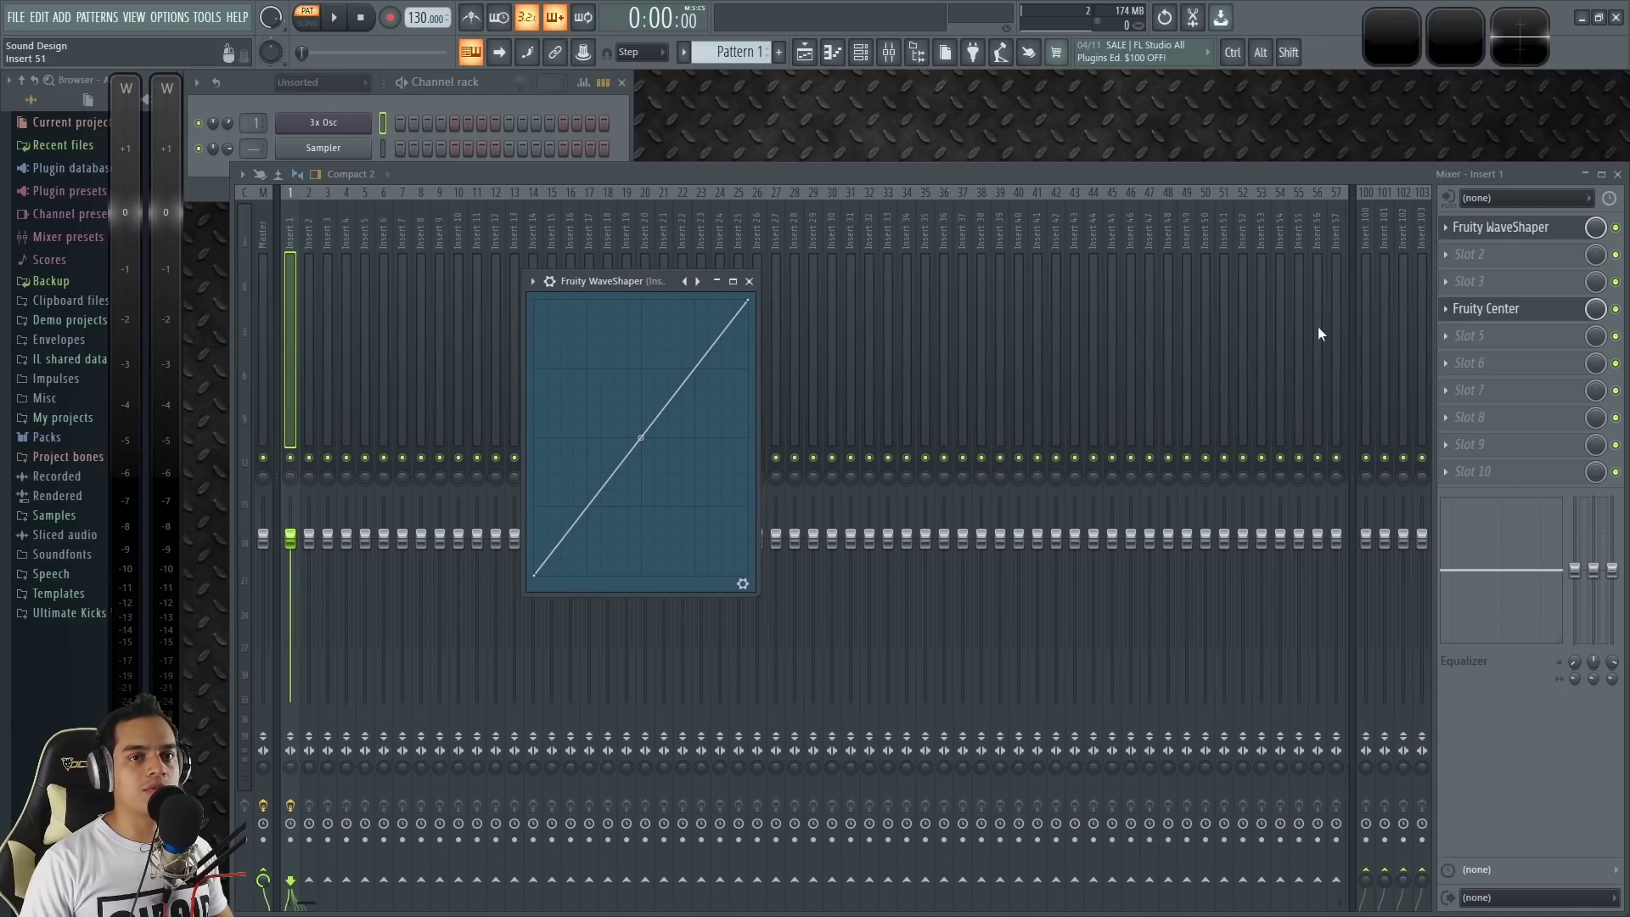
left_click(1617, 173)
left_click_drag(1114, 385, 939, 393)
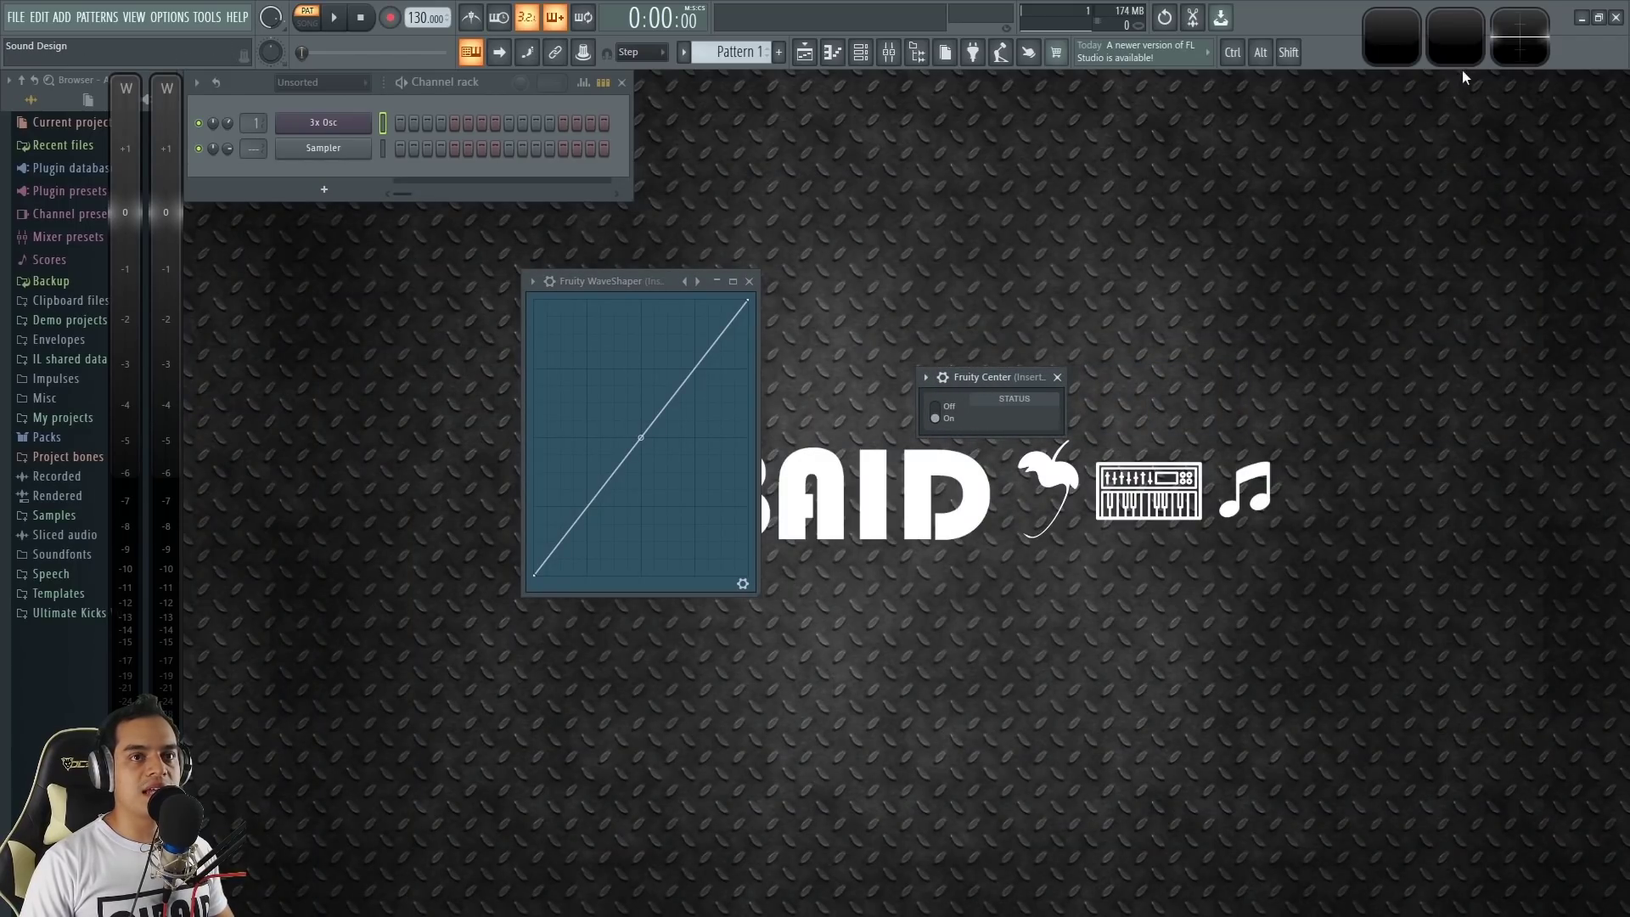
Step: Pop out the Wave Candy oscilloscope, place it enlarged beside Fruity Center, and play test notes
double_click(1518, 43)
key("z")
left_click_drag(739, 220, 1364, 384)
key("z")
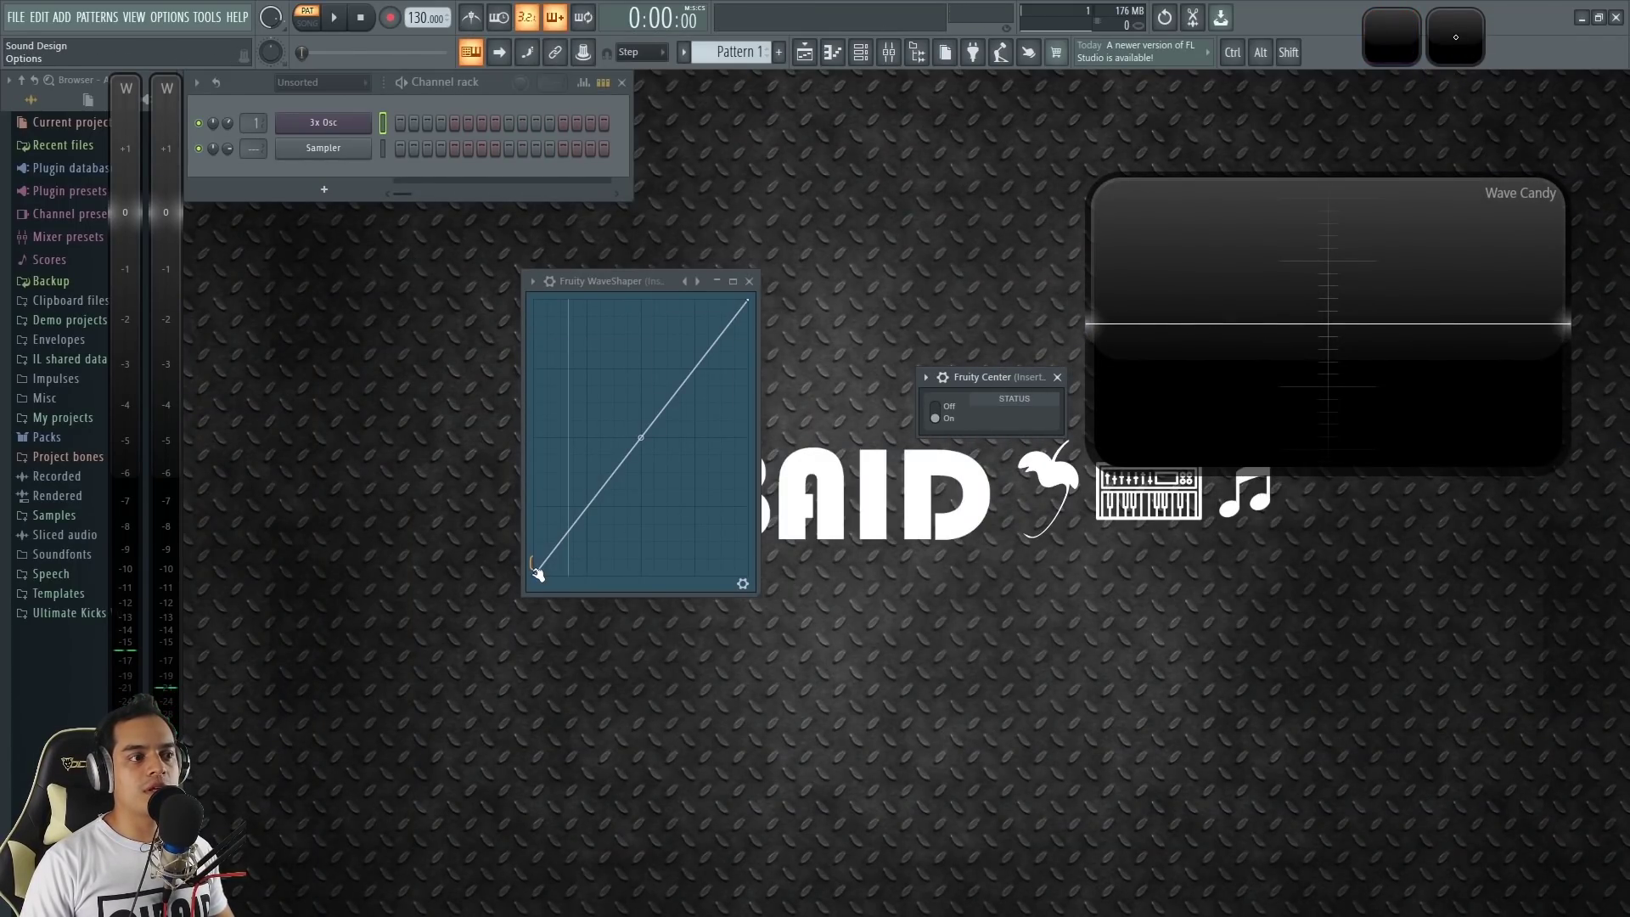
Step: Try raising the start point of the WaveShaper curve, restore the straight diagonal, and check the 3x Osc waveforms
left_click_drag(537, 576, 525, 396)
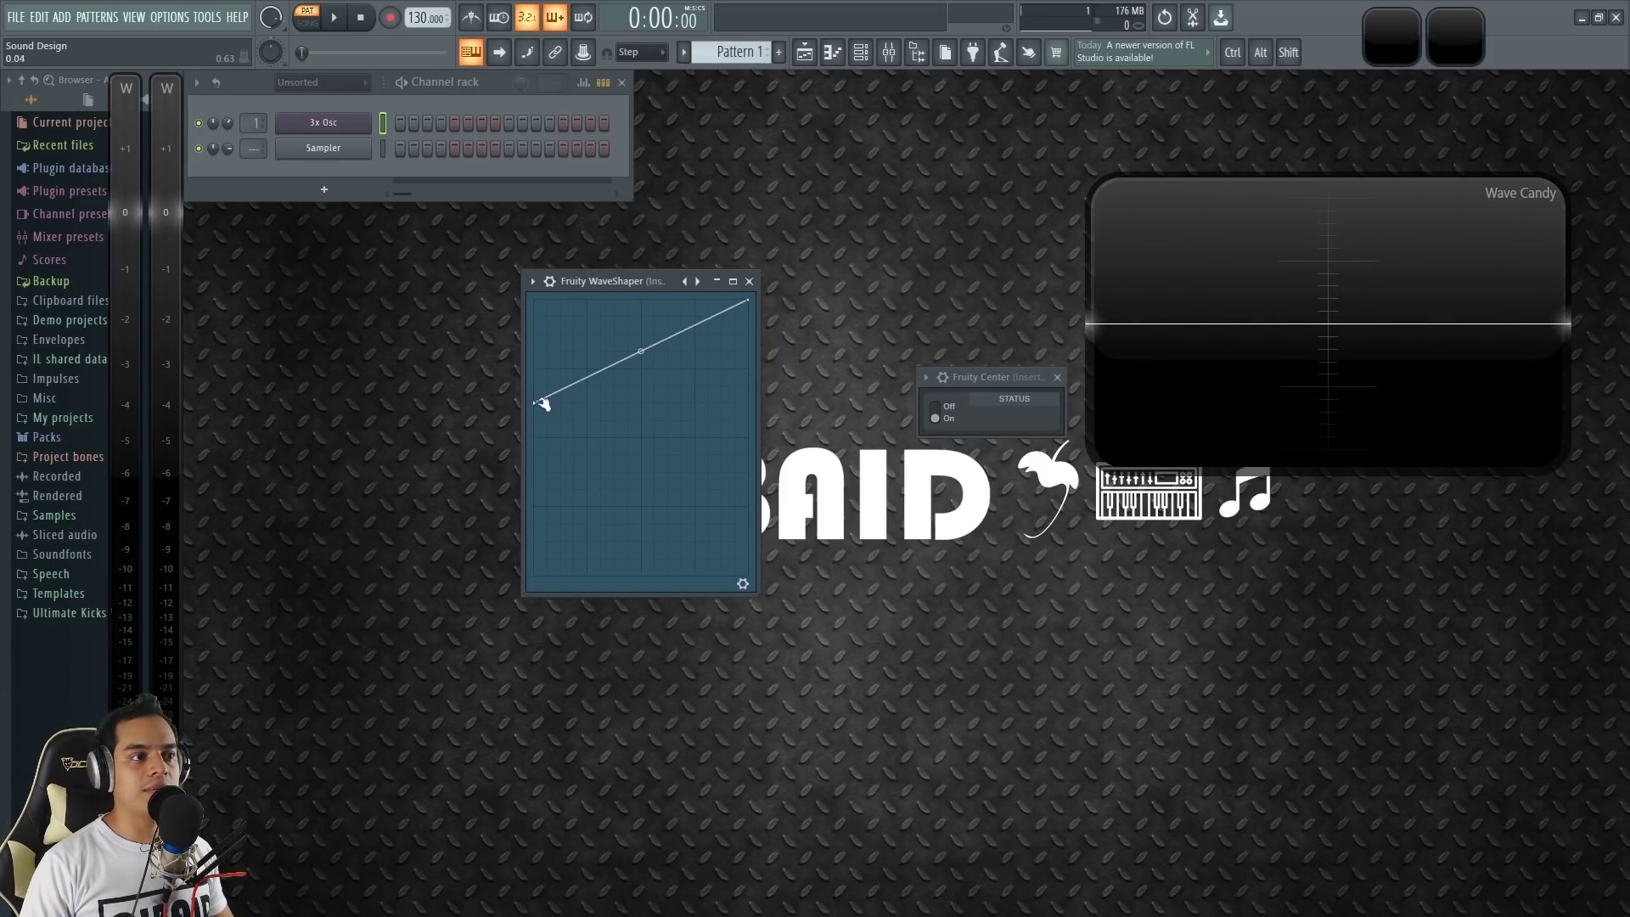
left_click_drag(534, 401, 536, 576)
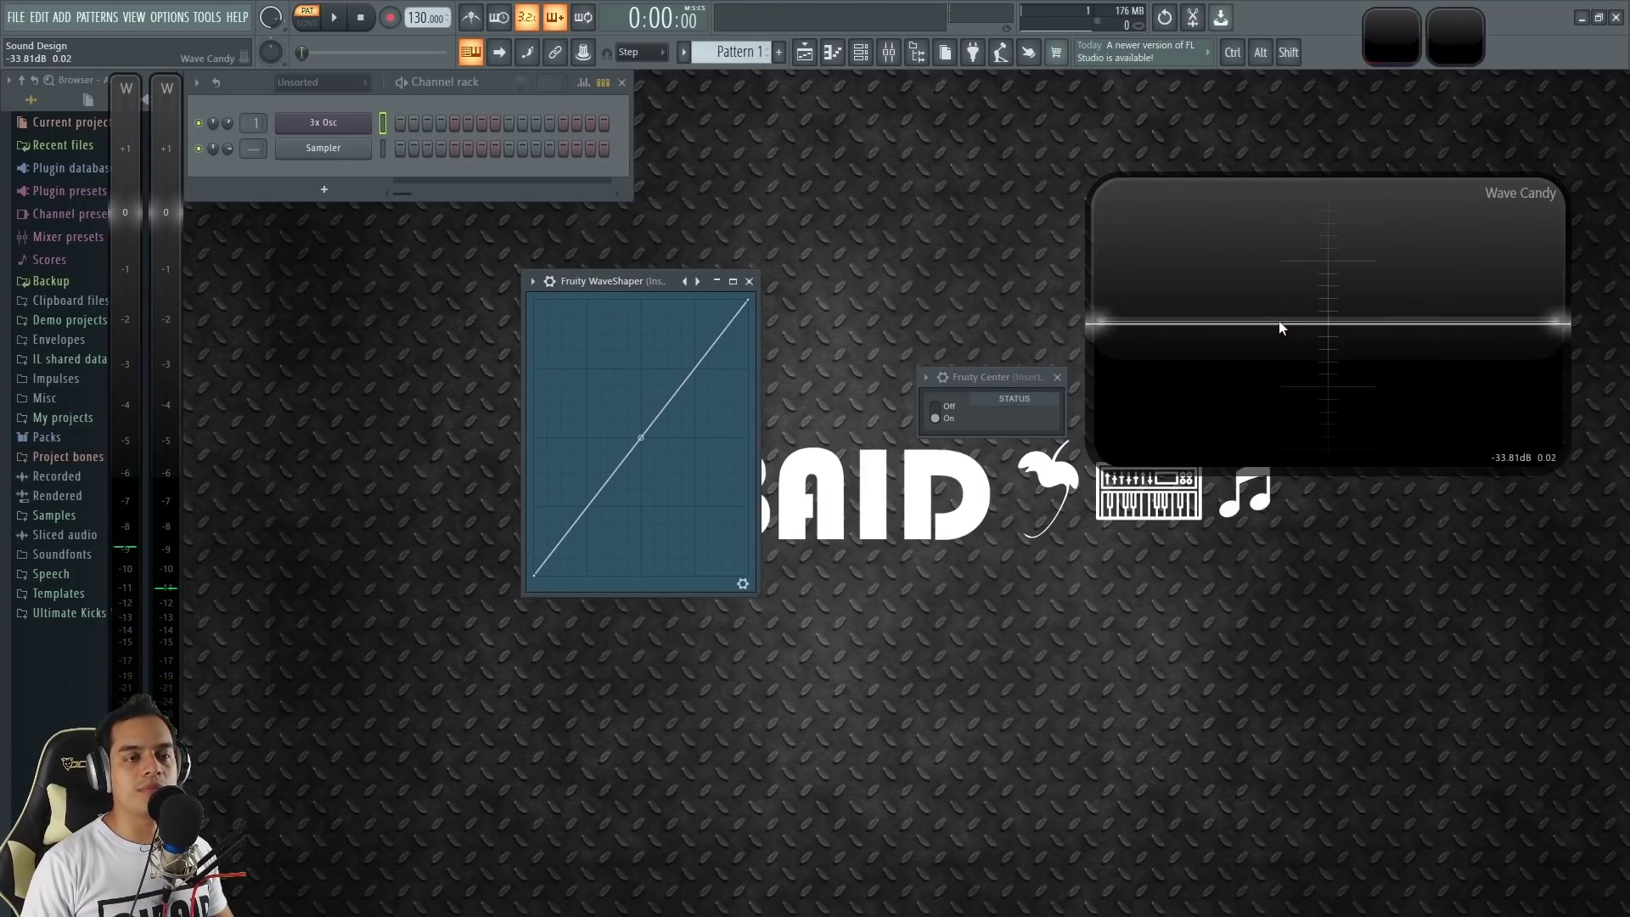
left_click(323, 127)
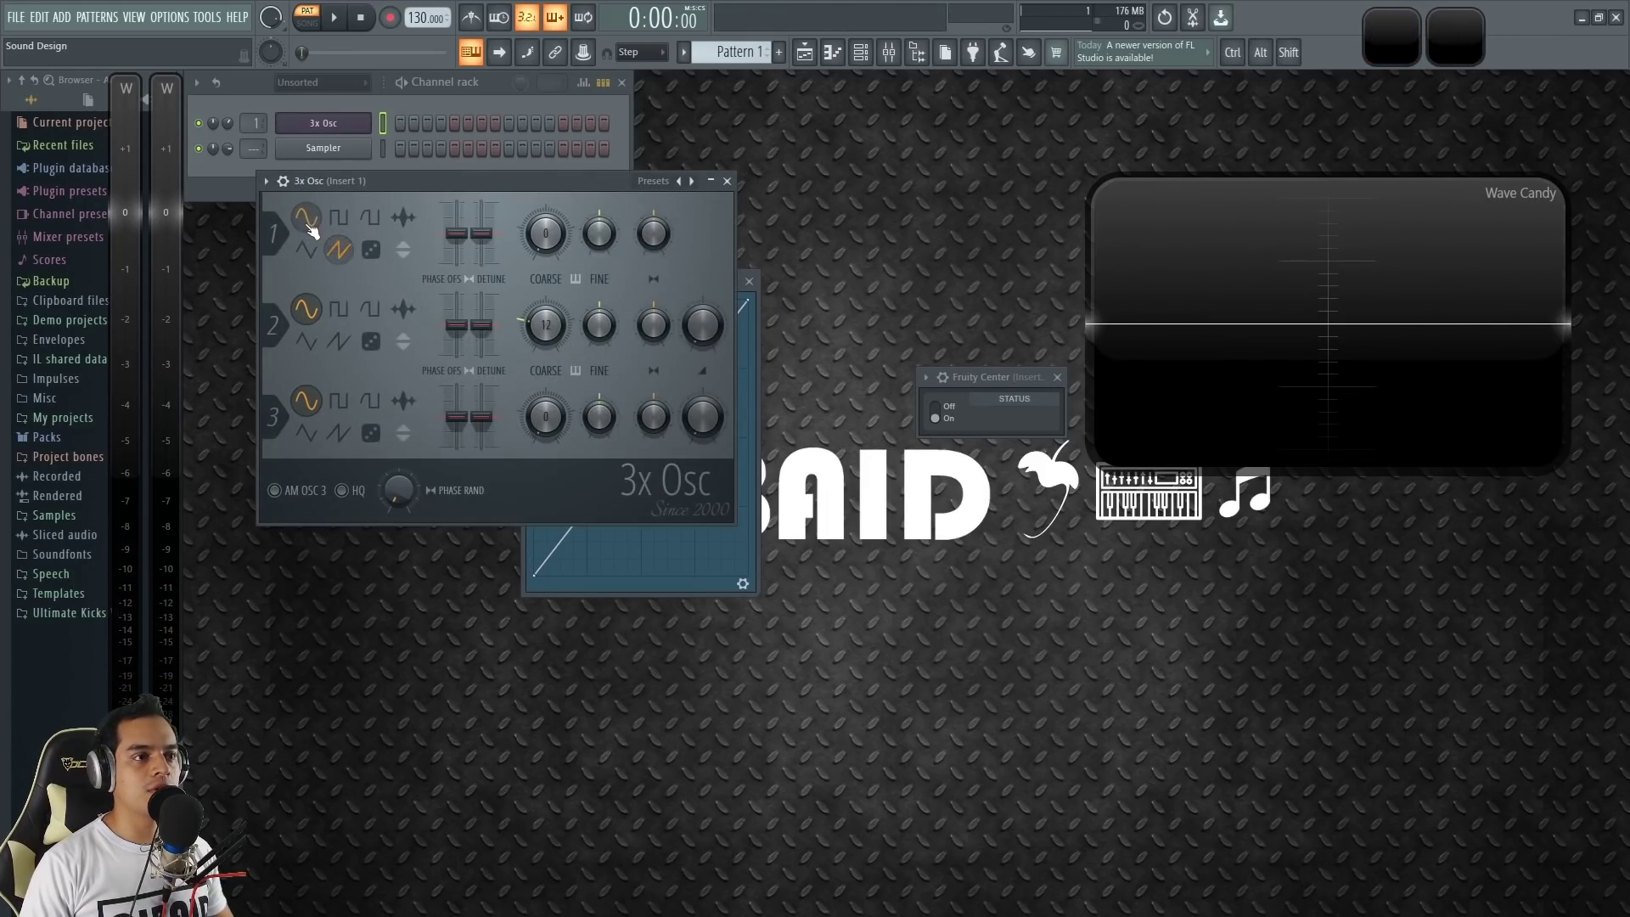
left_click(728, 180)
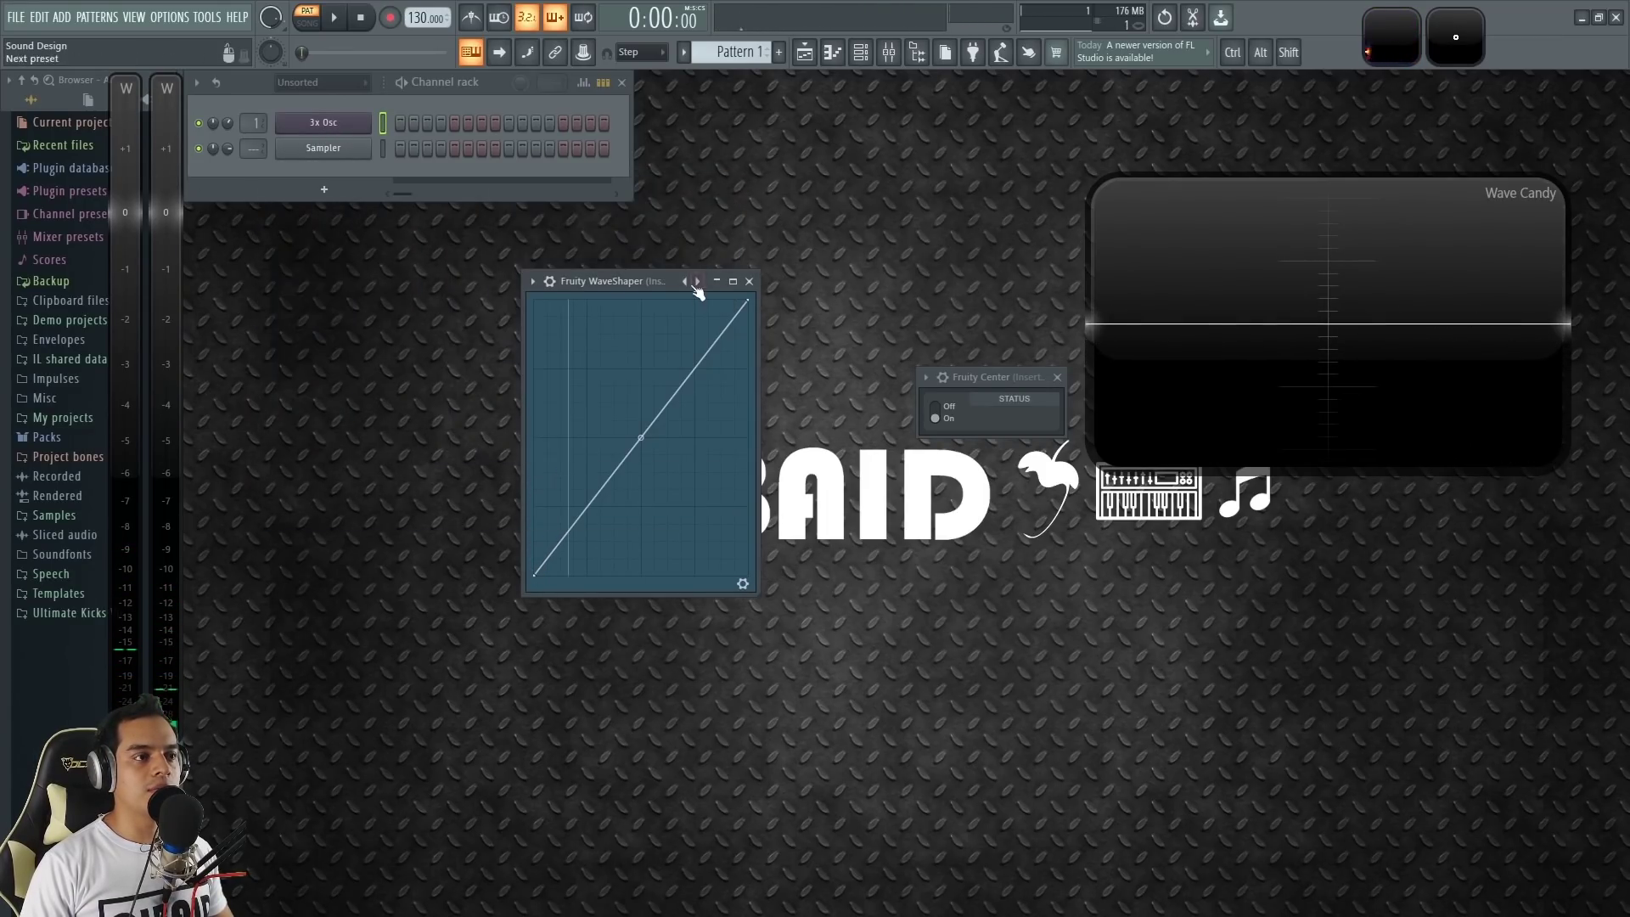
Step: Raise the WaveShaper curve's start point to about mid-height, play test notes, and set Fruity Center's status to Off
left_click_drag(540, 576, 535, 404)
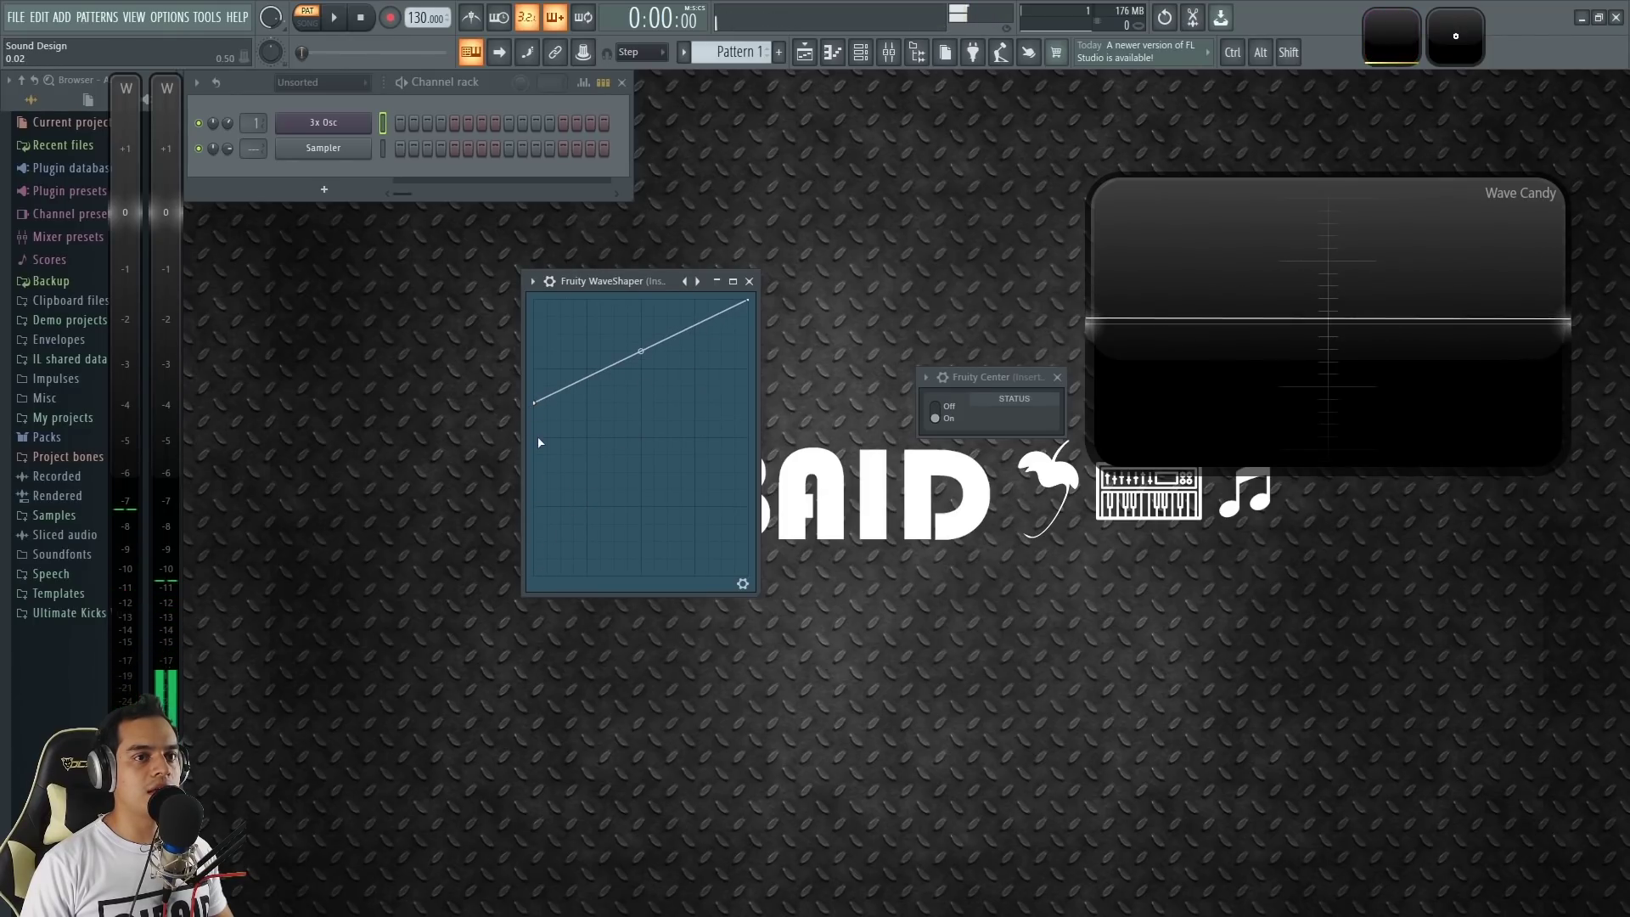
key("z")
key("q")
left_click_drag(541, 406, 535, 455)
left_click(935, 406)
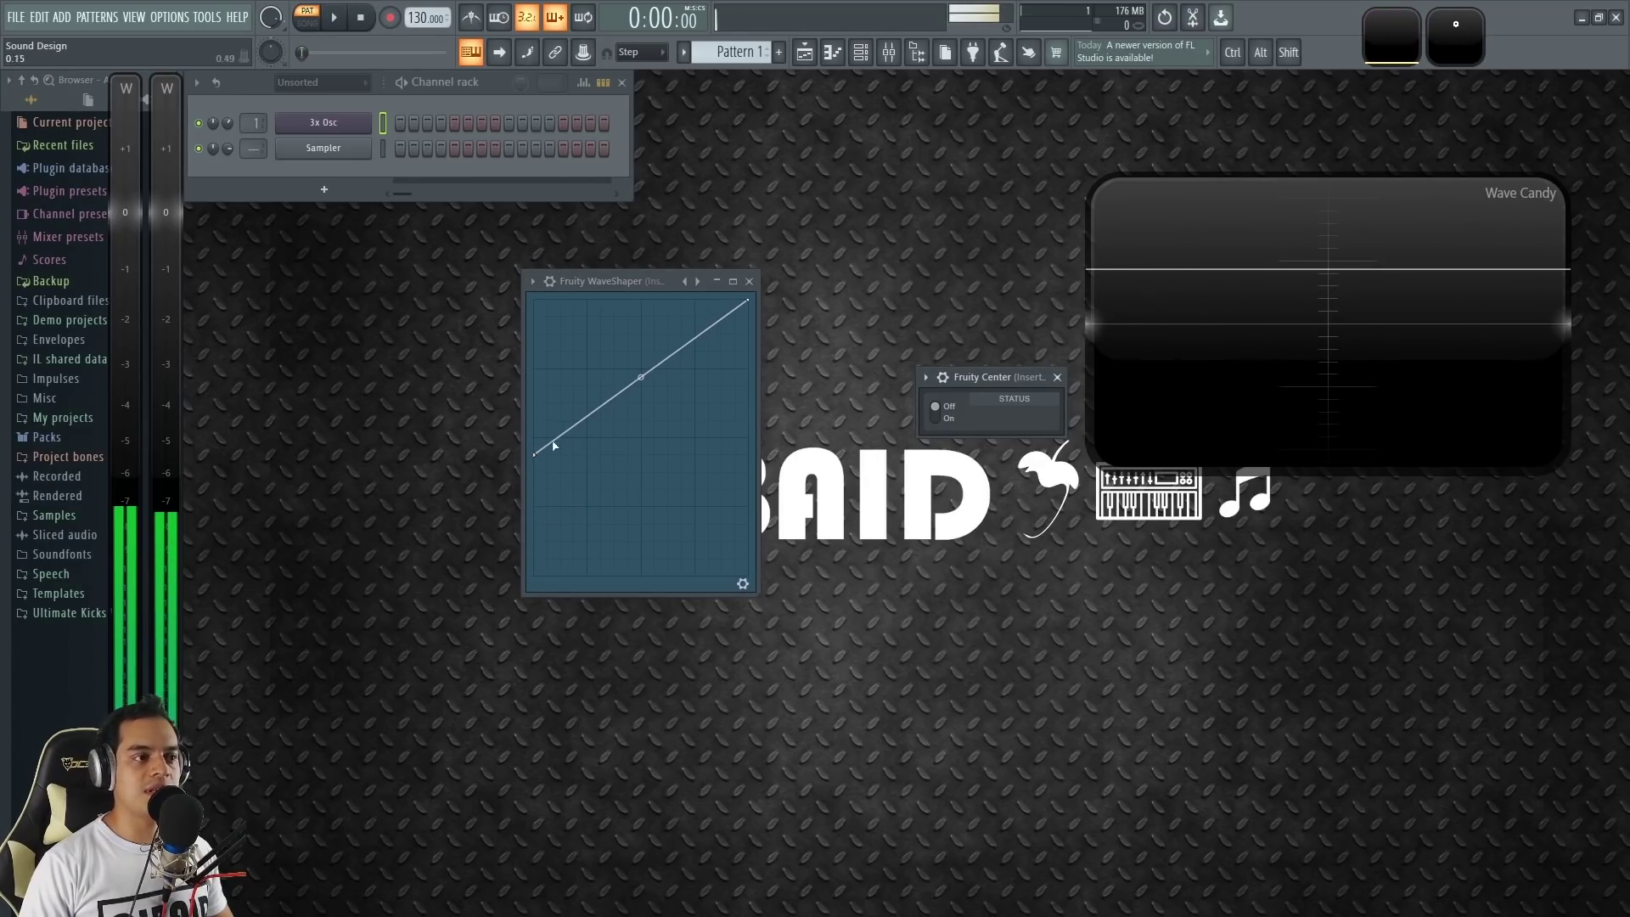
Step: Compare Fruity Center's On and Off statuses with the WaveShaper start point raised higher, then restore the straight diagonal curve
left_click_drag(538, 459, 531, 382)
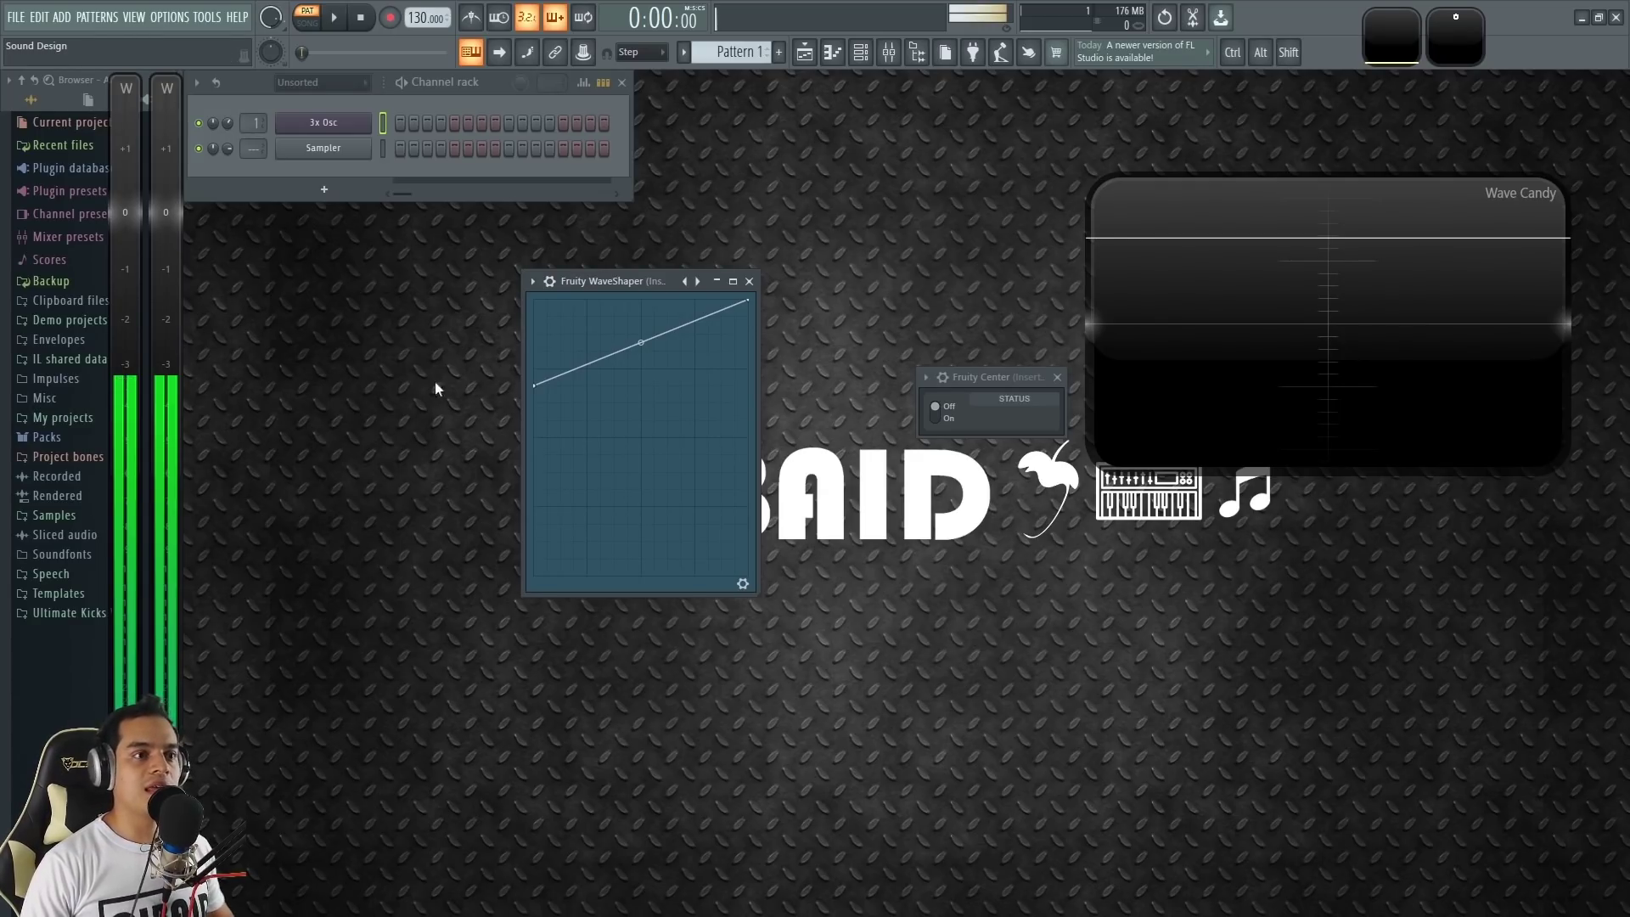
left_click(944, 417)
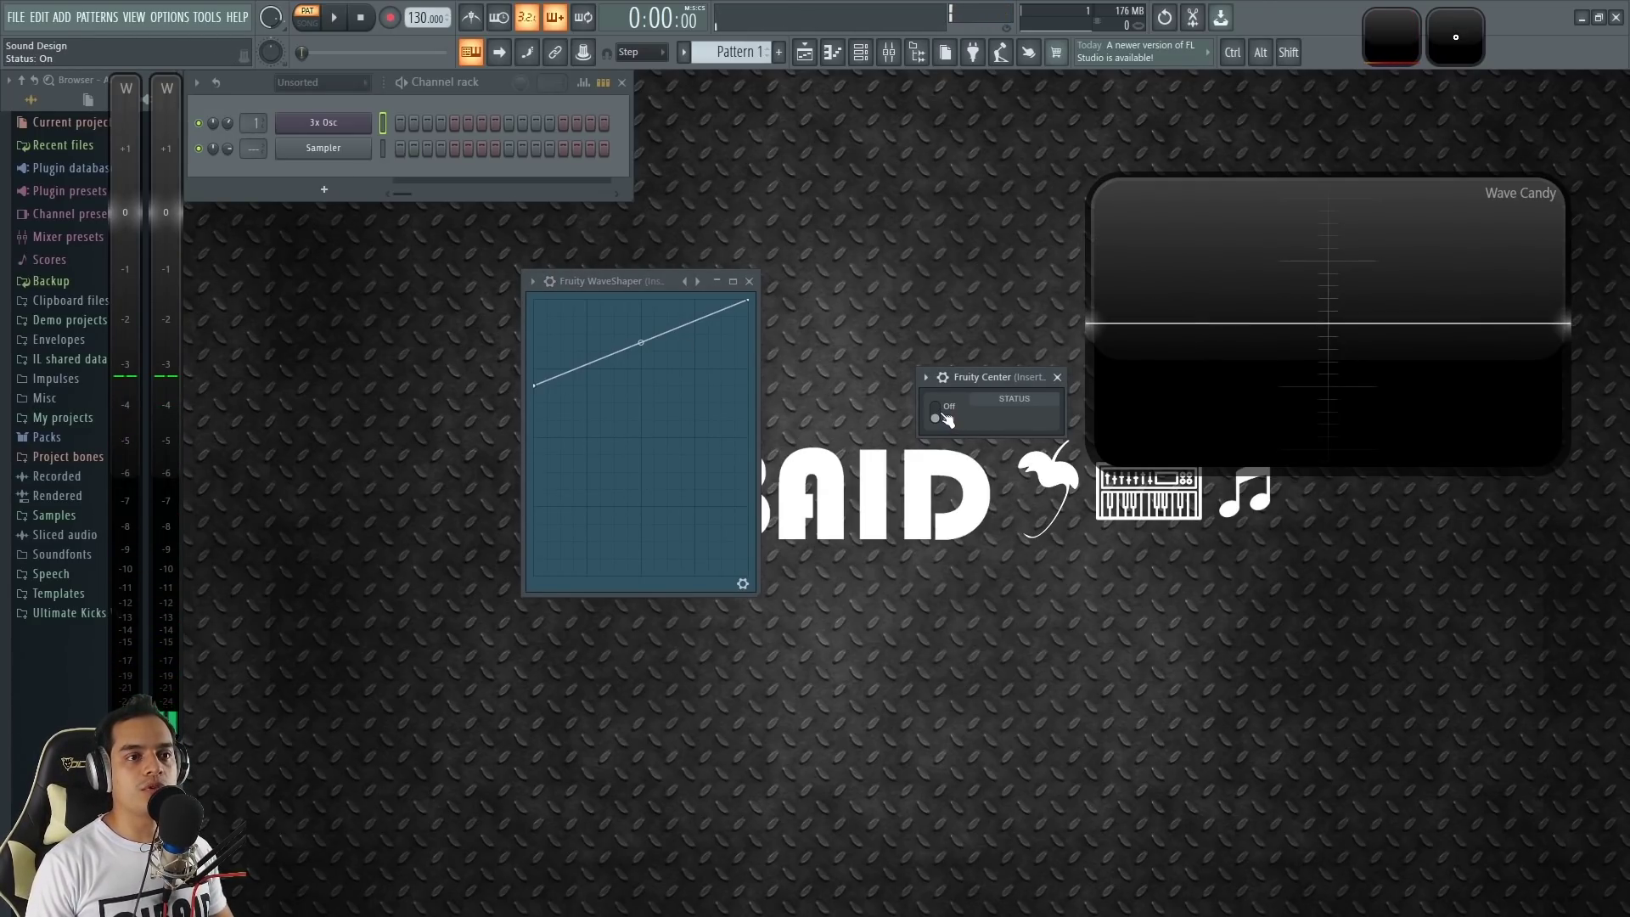
left_click(944, 418)
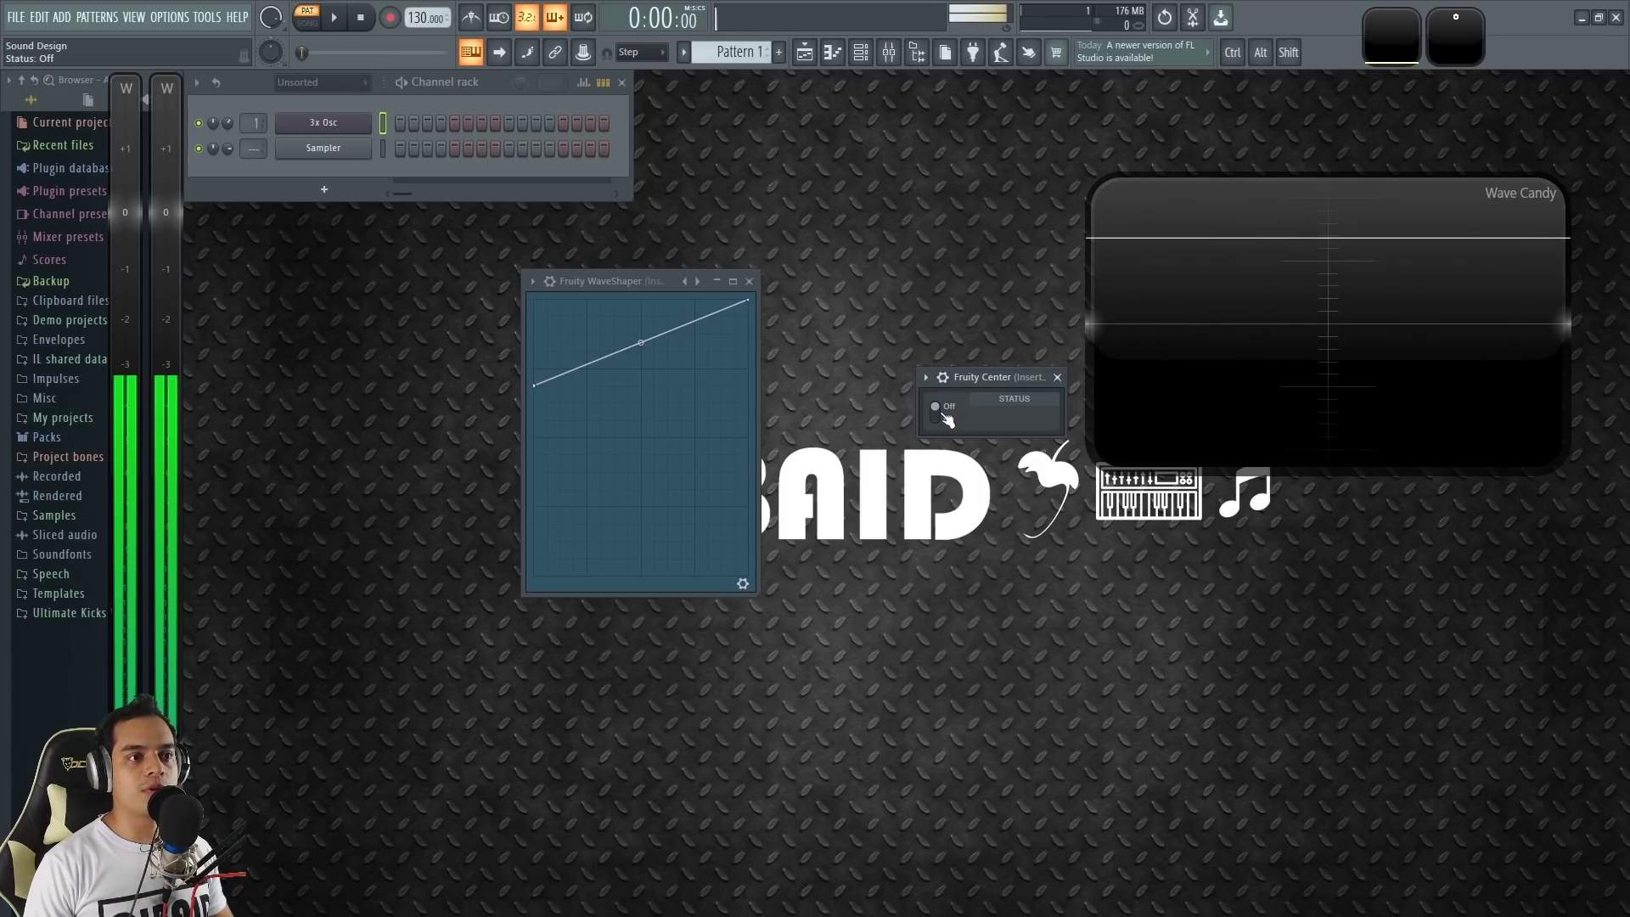
left_click_drag(536, 385, 513, 676)
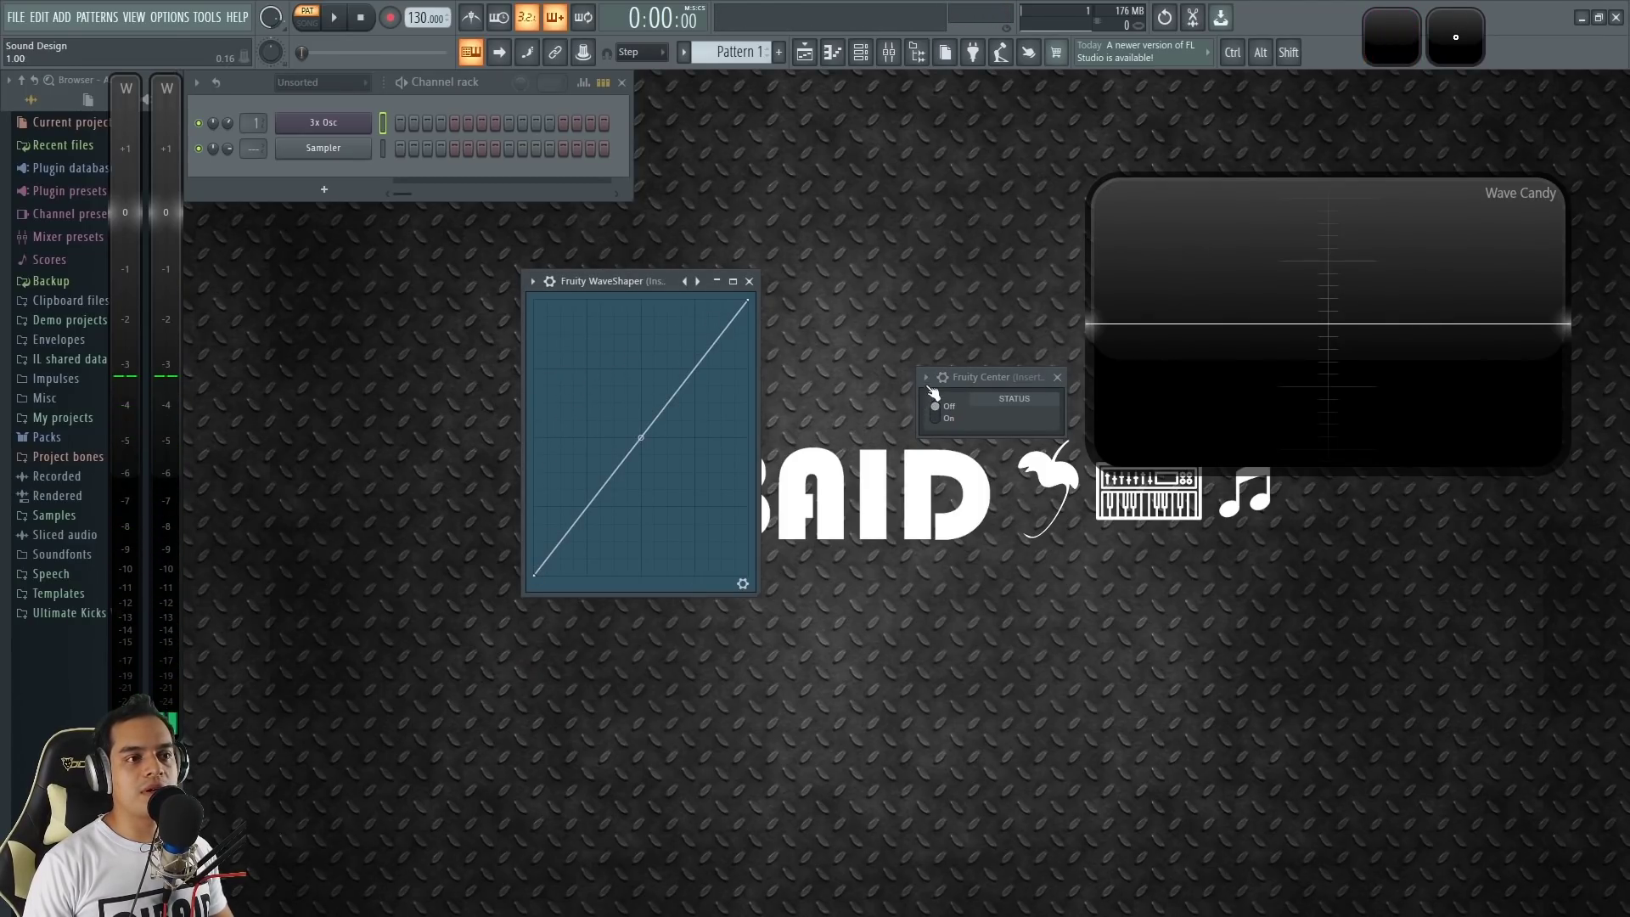
Step: Close the Fruity Center and WaveShaper windows and return the Wave Candy oscilloscope to its compact size
left_click_drag(973, 382, 922, 383)
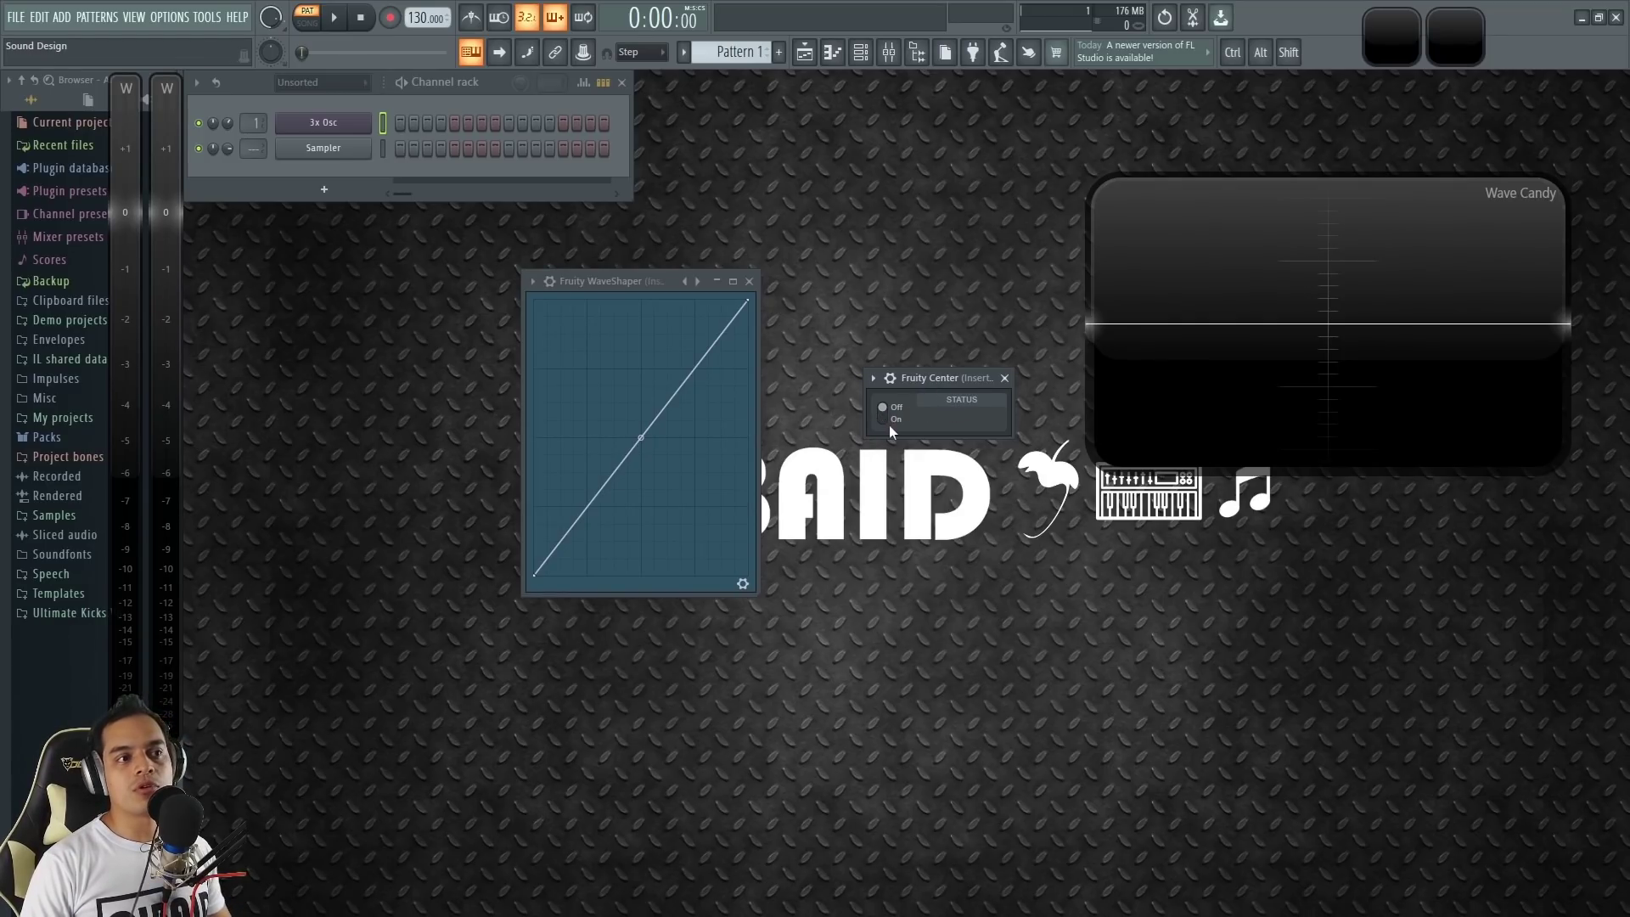
left_click(1004, 378)
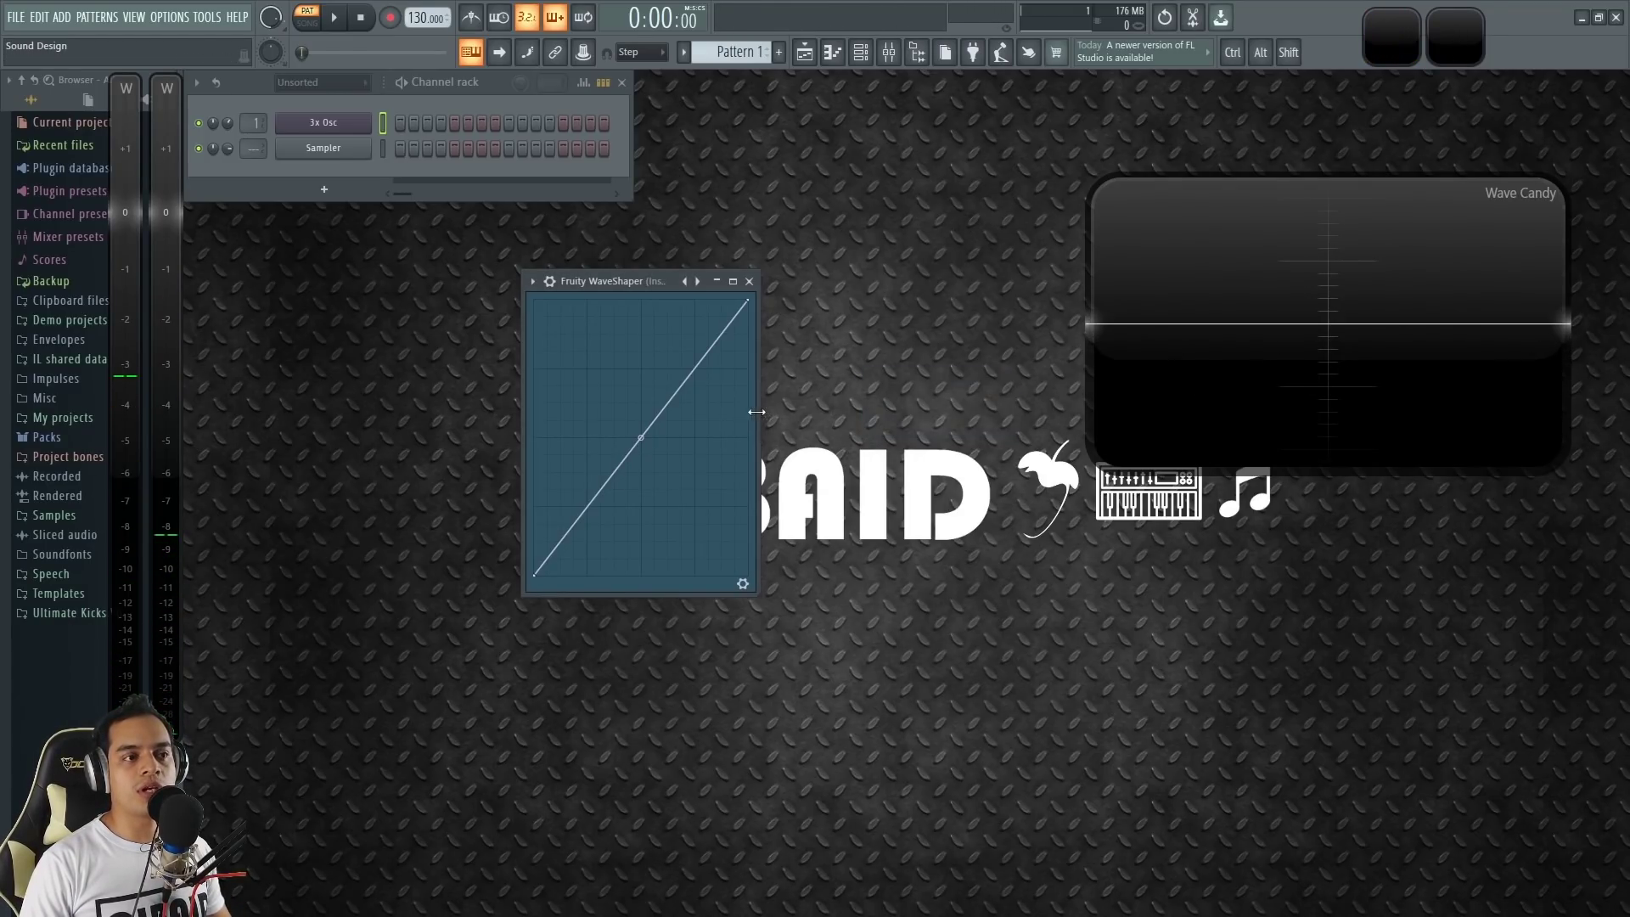
left_click(748, 281)
double_click(1402, 344)
Step: Load Fruity dB Meter into slot 1 of Insert 1, enlarge its window over the mixer, and play test notes
key("F9")
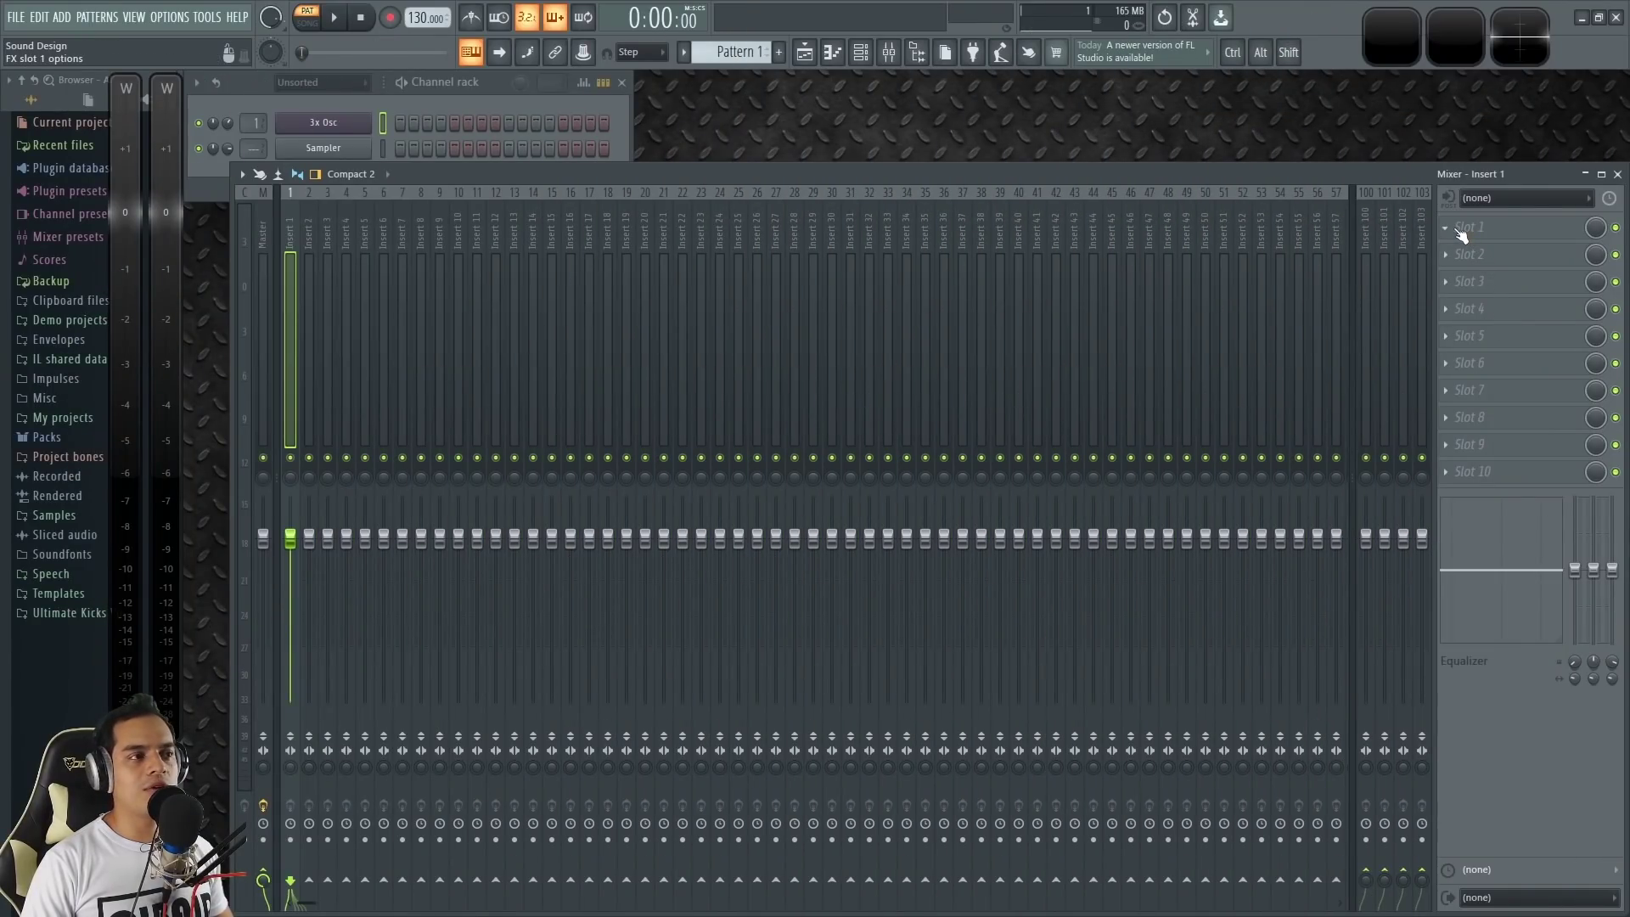
left_click(1453, 227)
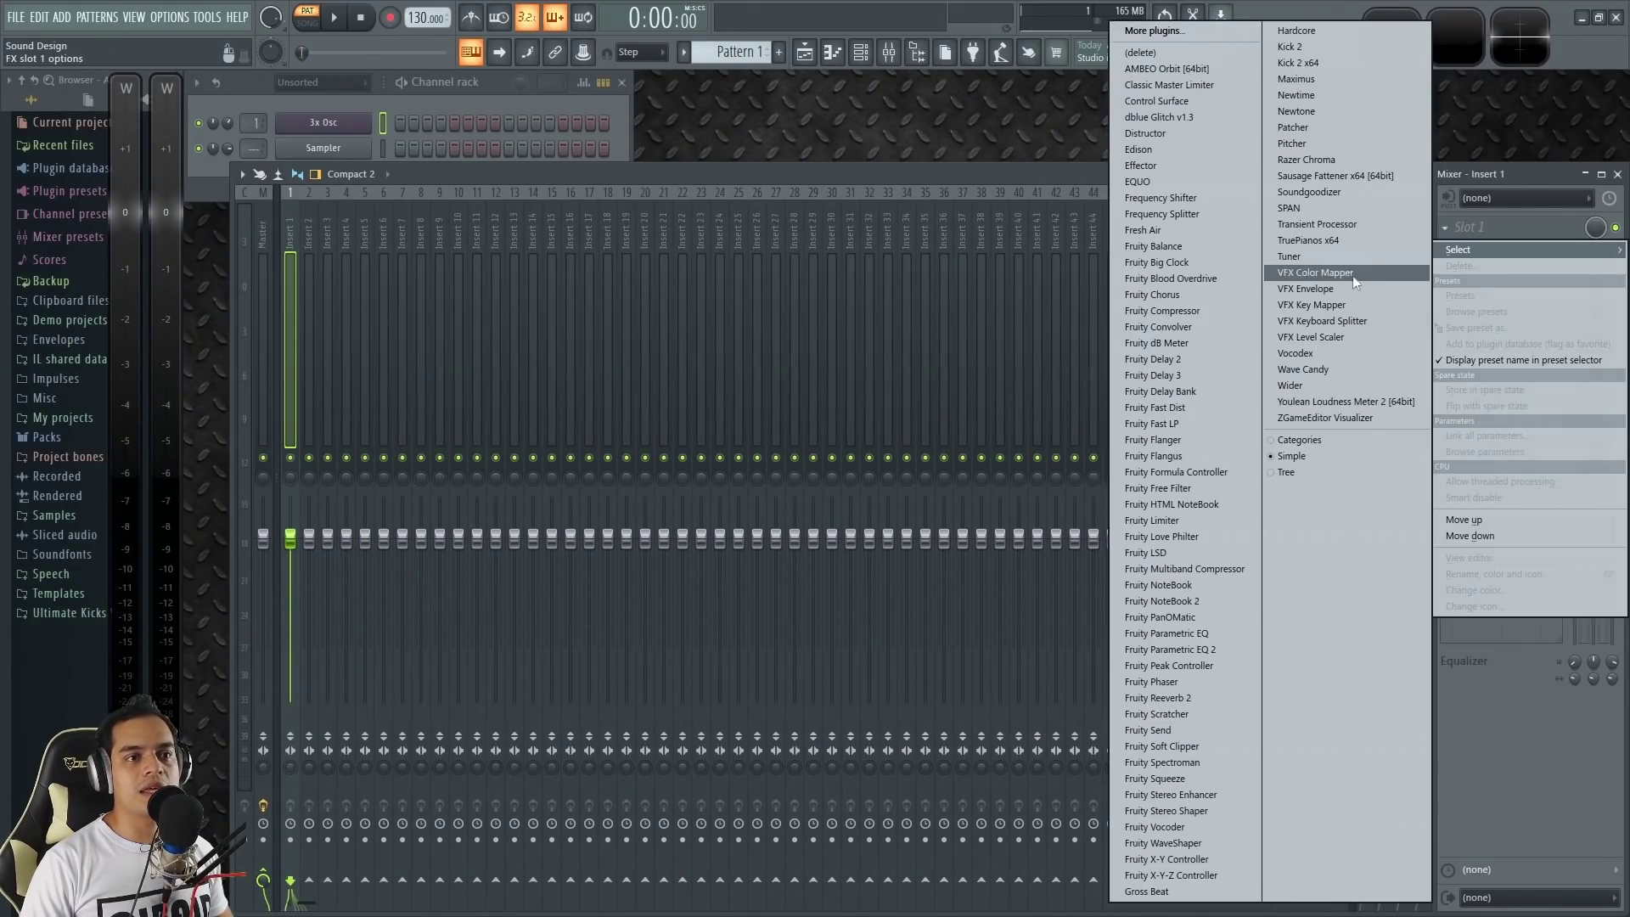
left_click(1173, 346)
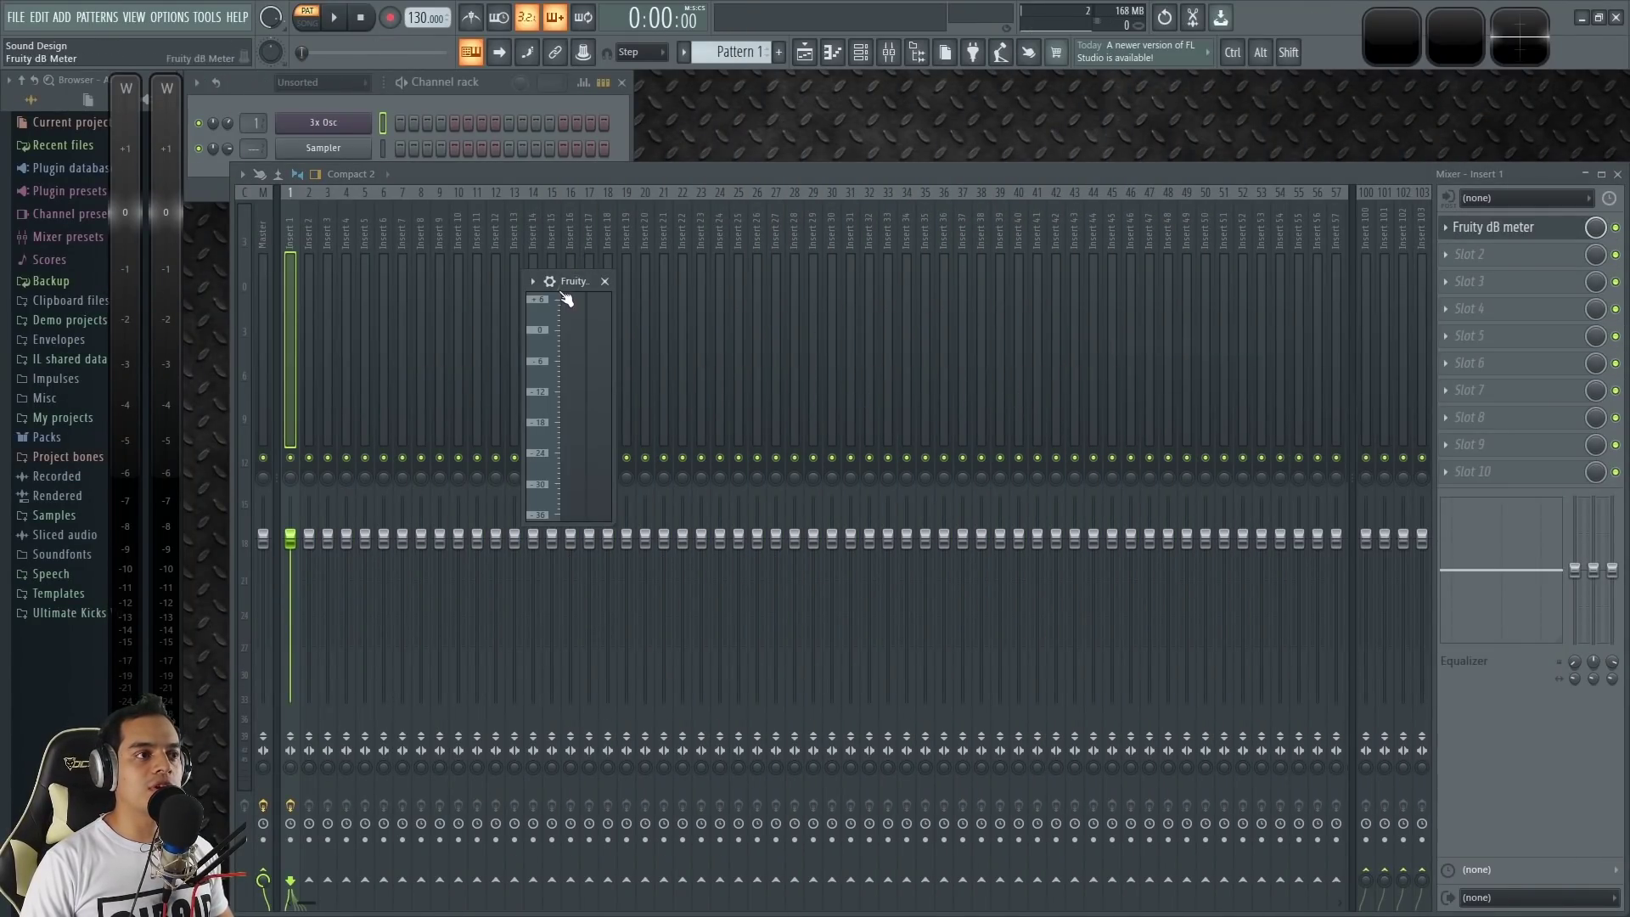
left_click_drag(567, 282, 771, 184)
left_click_drag(823, 432, 1296, 814)
key("z")
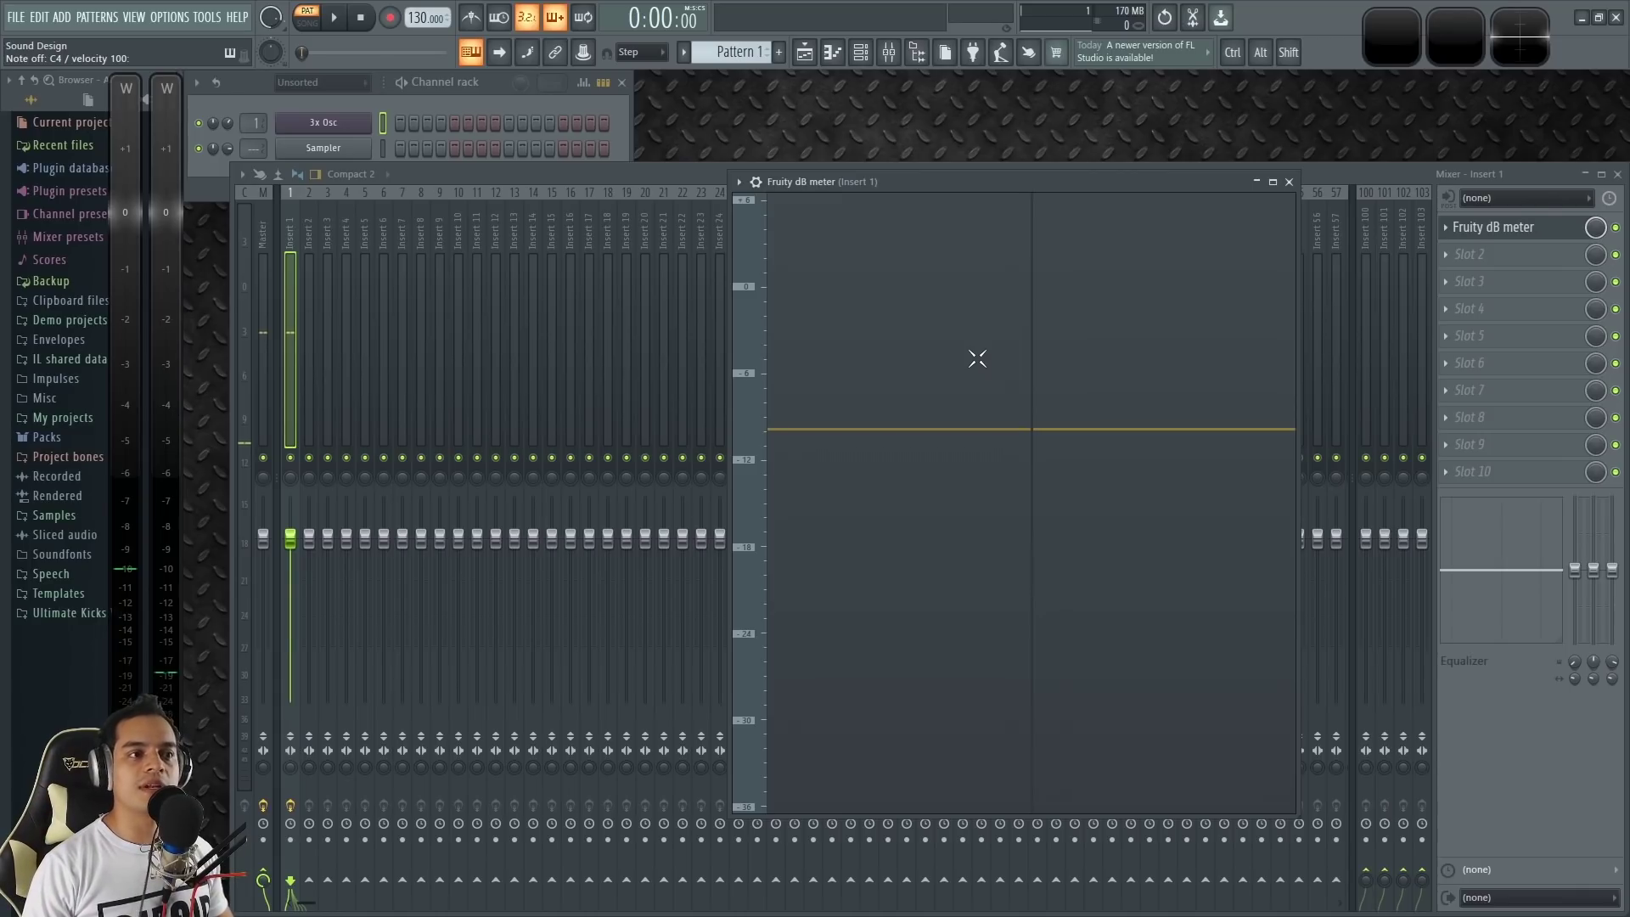
key("z")
Step: Resize the Fruity dB Meter window to a tall, narrow column, place it mid-mixer, and play test notes
left_click_drag(1031, 190, 1000, 159)
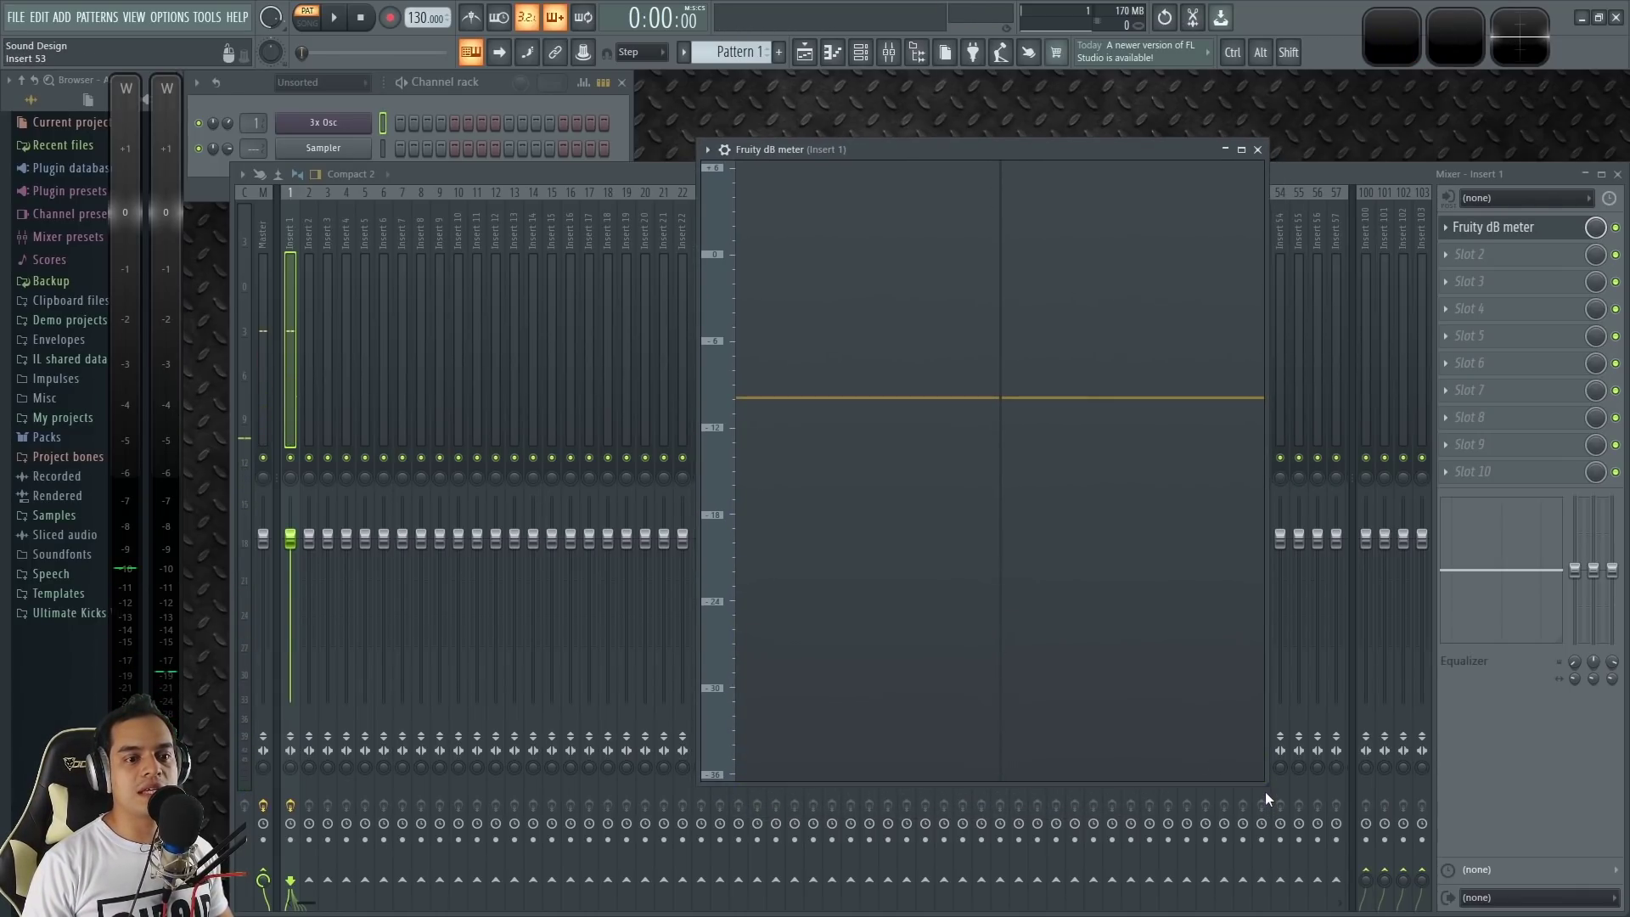
left_click_drag(1266, 787, 1155, 804)
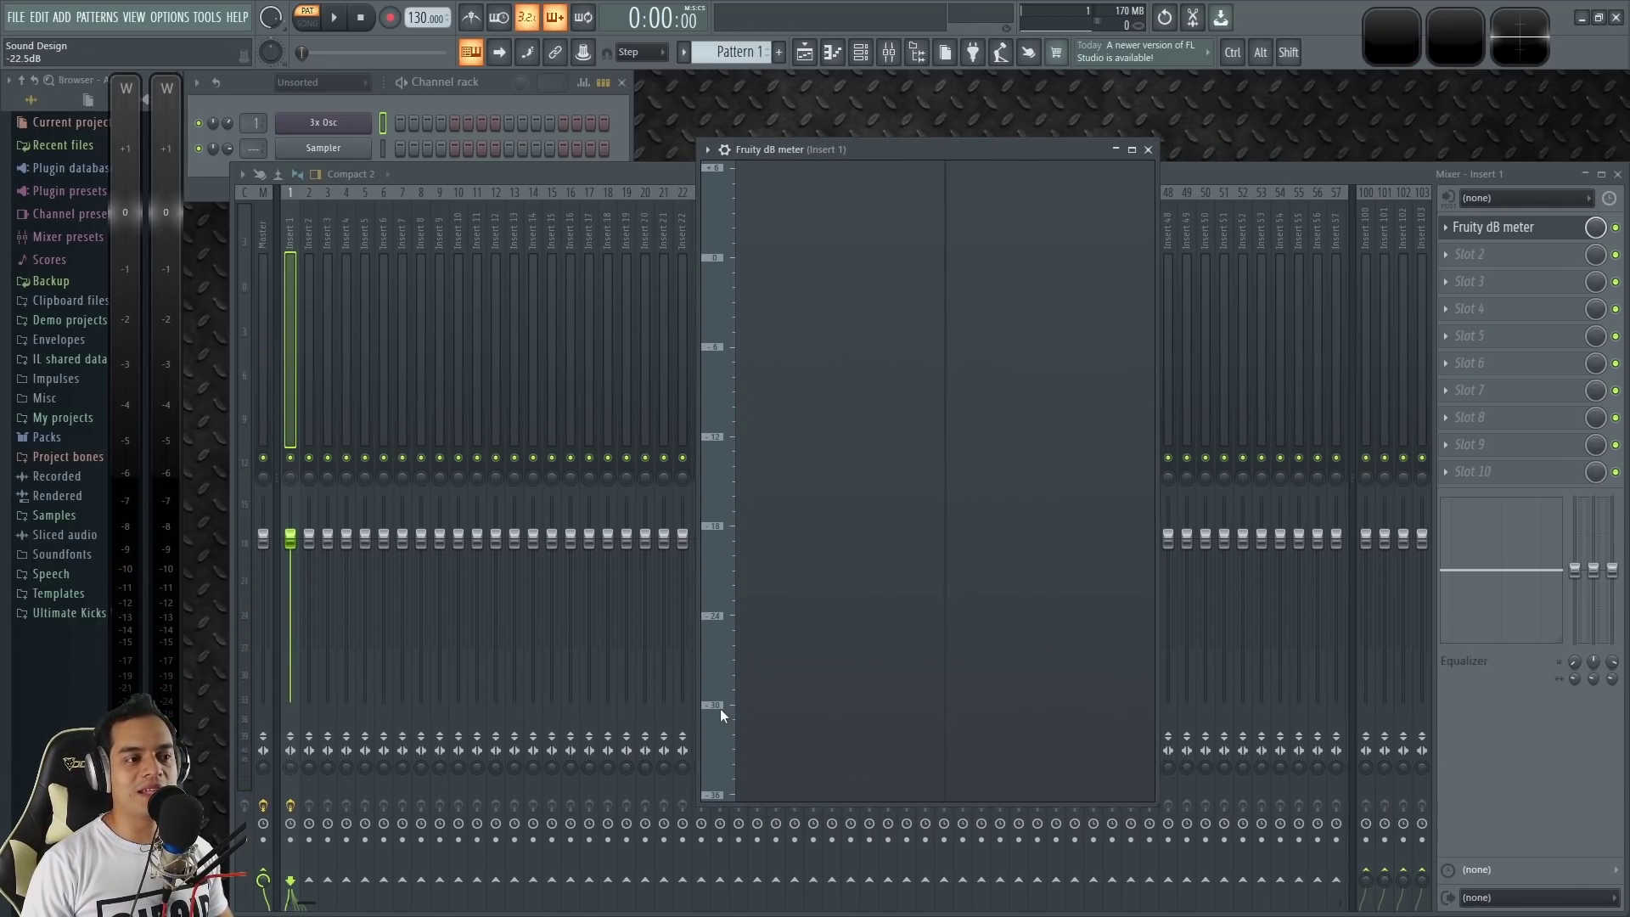
key("z")
left_click_drag(1153, 801, 789, 780)
key("z")
left_click_drag(737, 158, 826, 145)
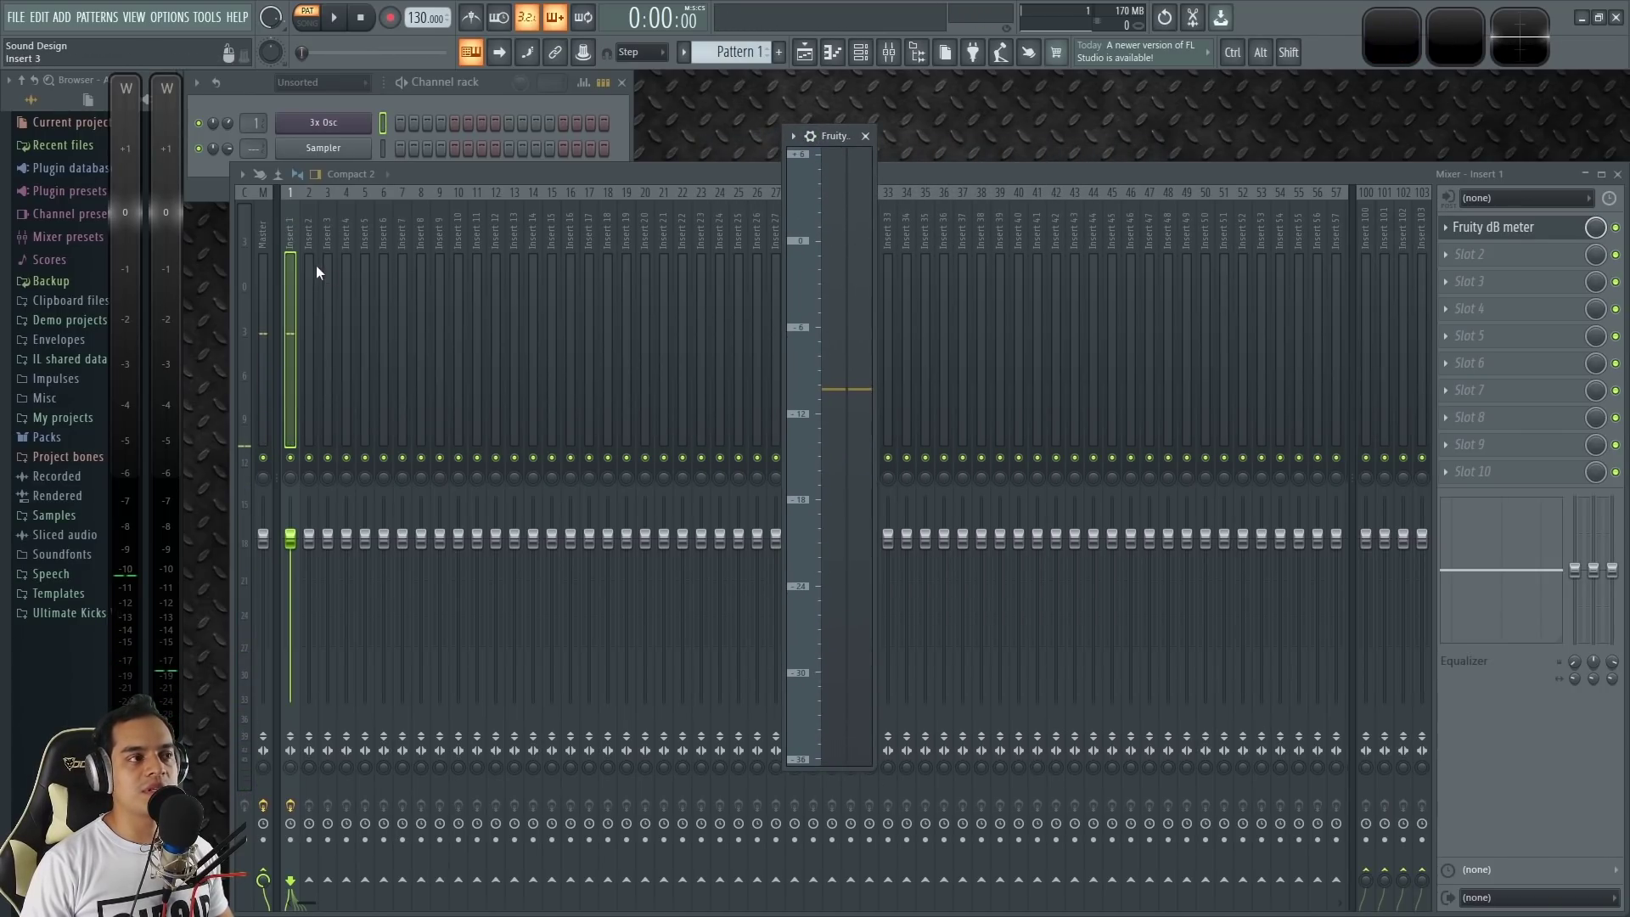
key("z")
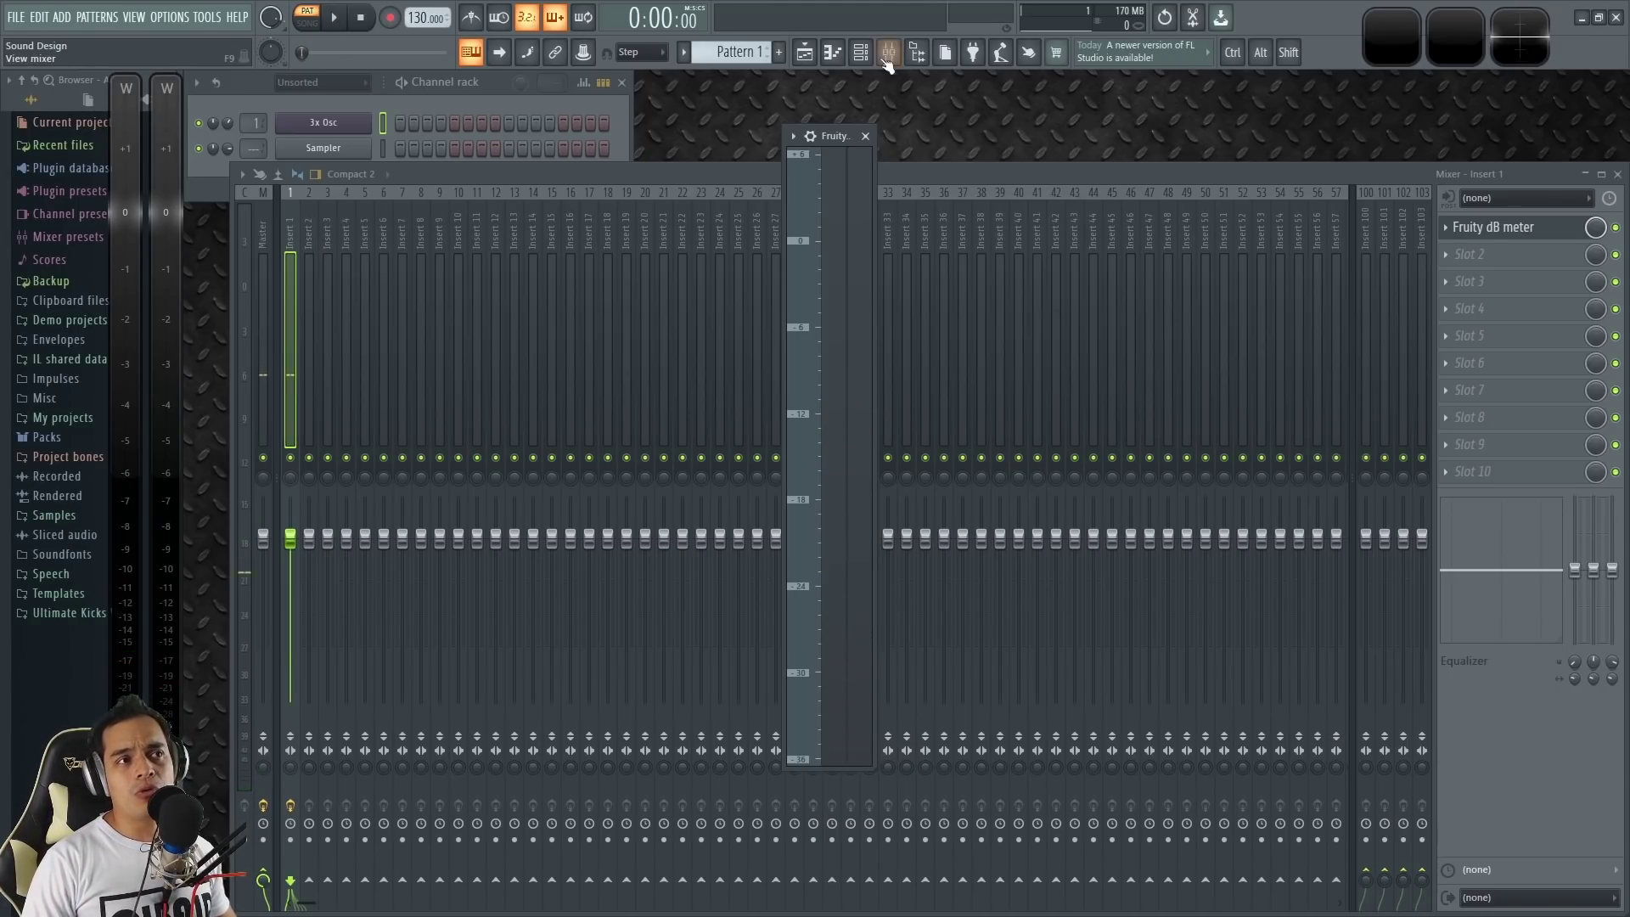
Step: Move Fruity dB Meter down Insert 1's effect chain to slot 4 and on to slot 5, repositioning its window
left_click_drag(844, 132, 912, 153)
left_click_drag(1520, 227, 1522, 314)
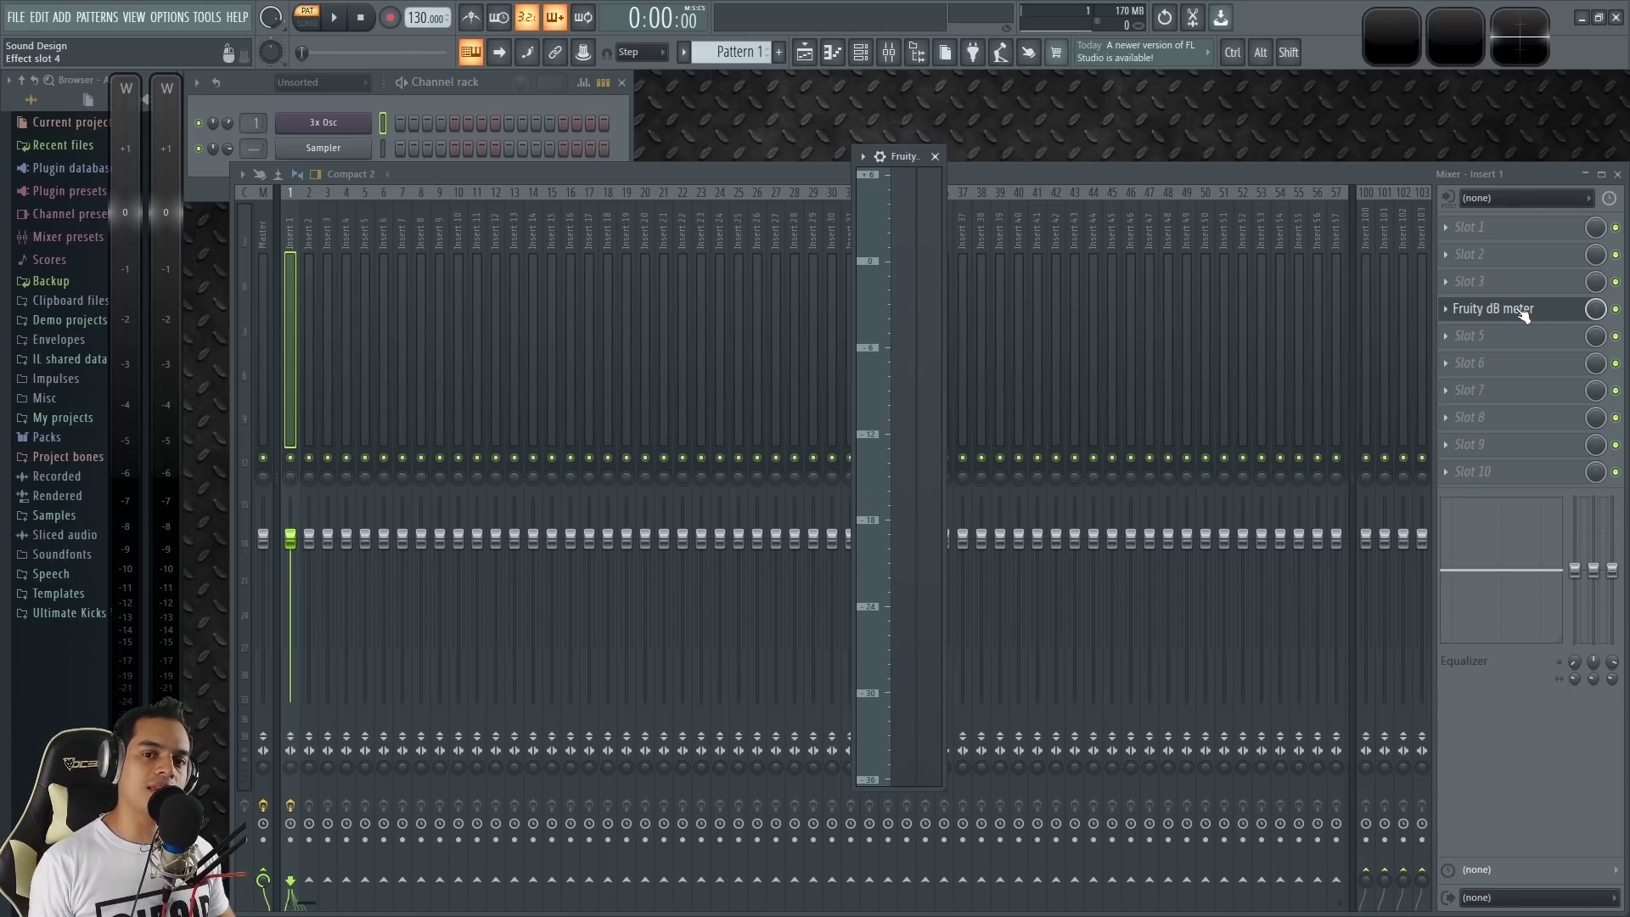
left_click_drag(1524, 314, 1492, 335)
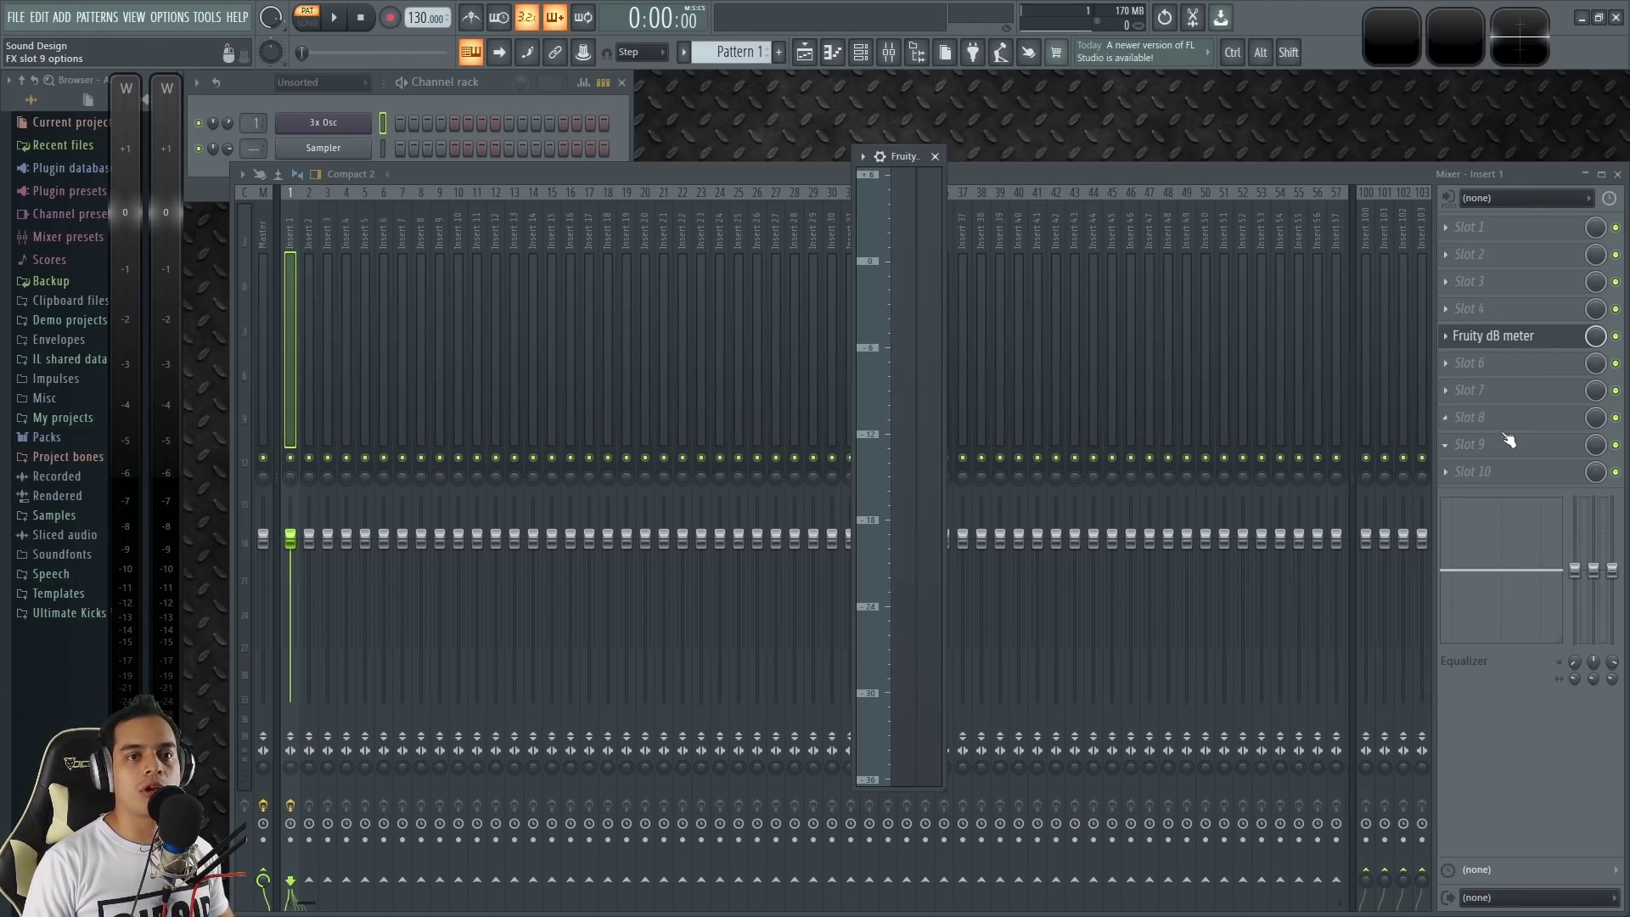
left_click_drag(1518, 337, 1517, 337)
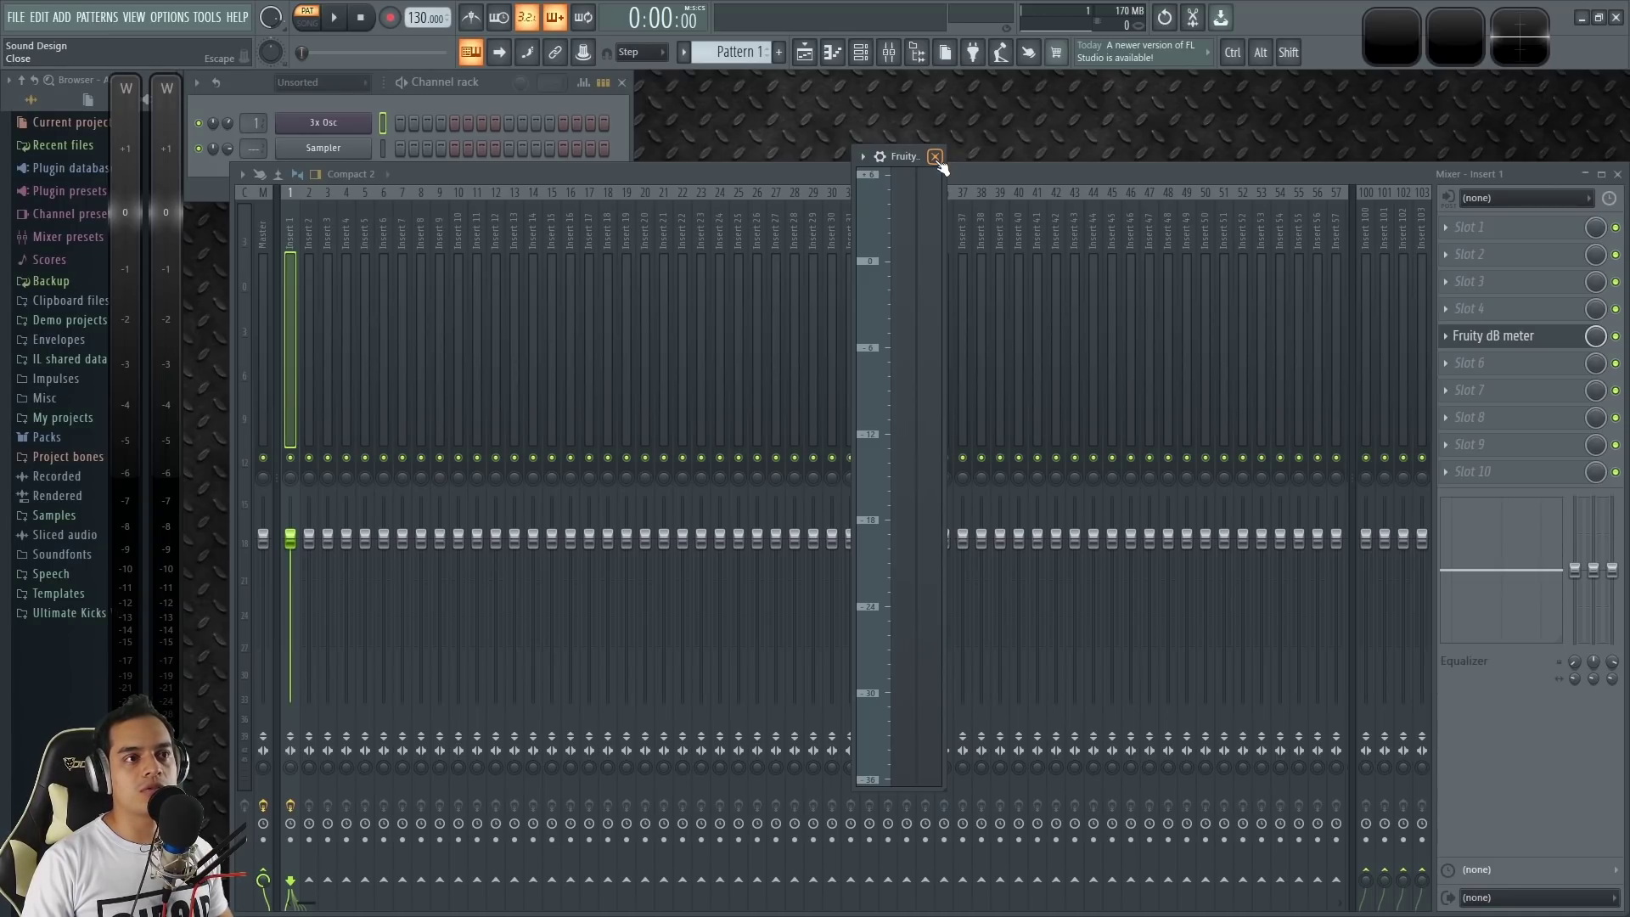
left_click_drag(905, 157, 942, 161)
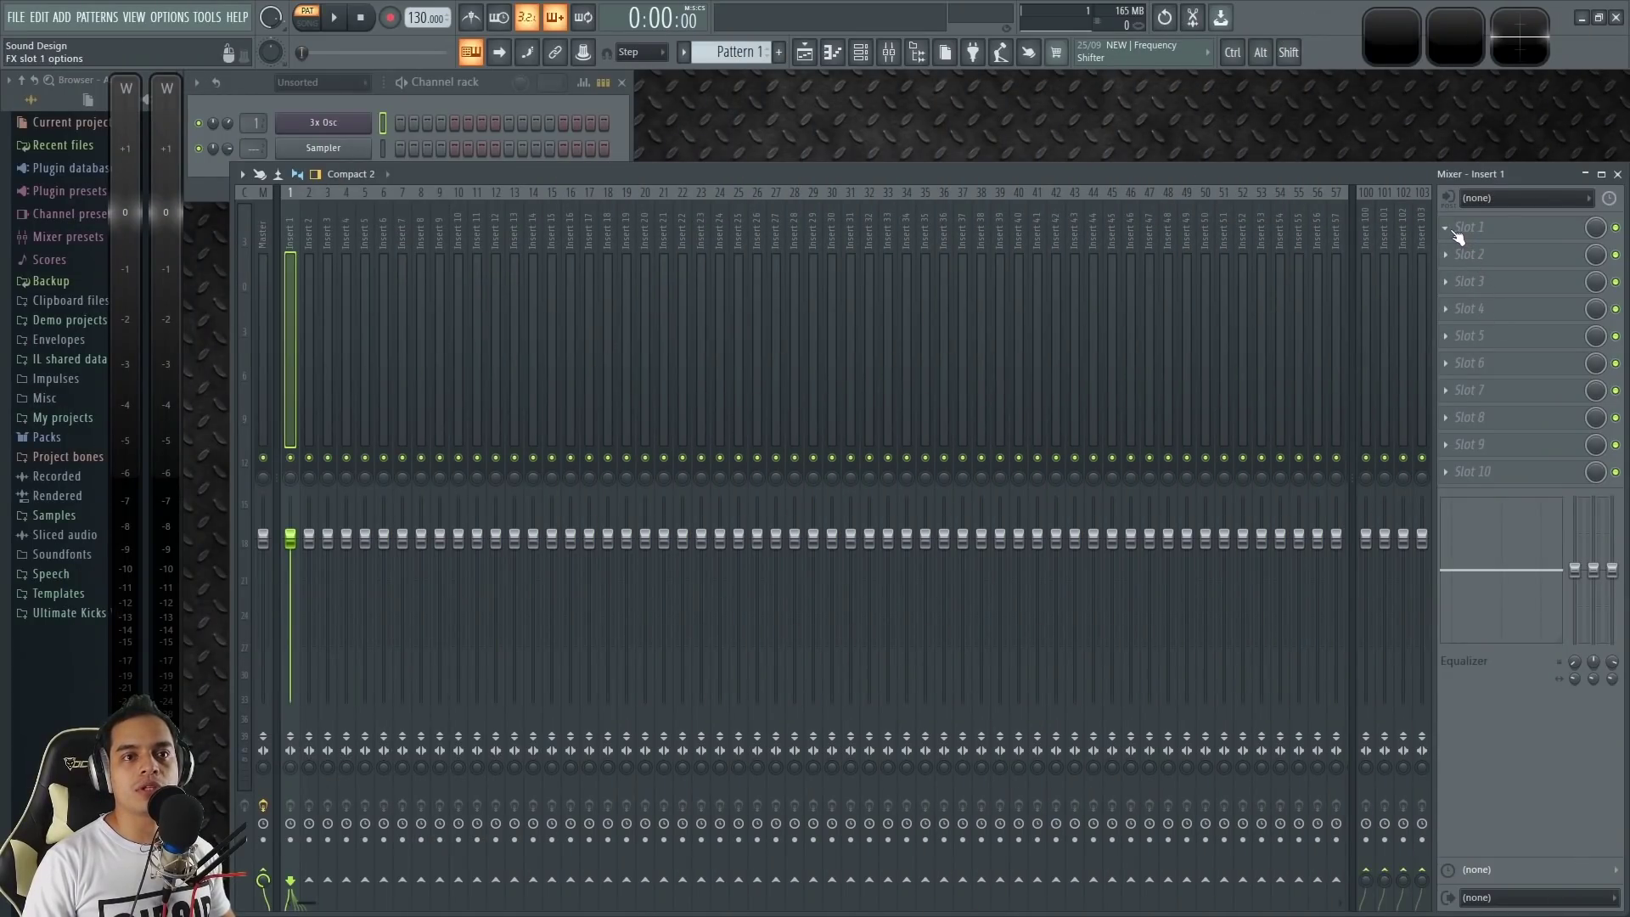
Step: Load Fruity Big Clock into slot 1 of Insert 1 and place its window just below the song position display
left_click(1454, 229)
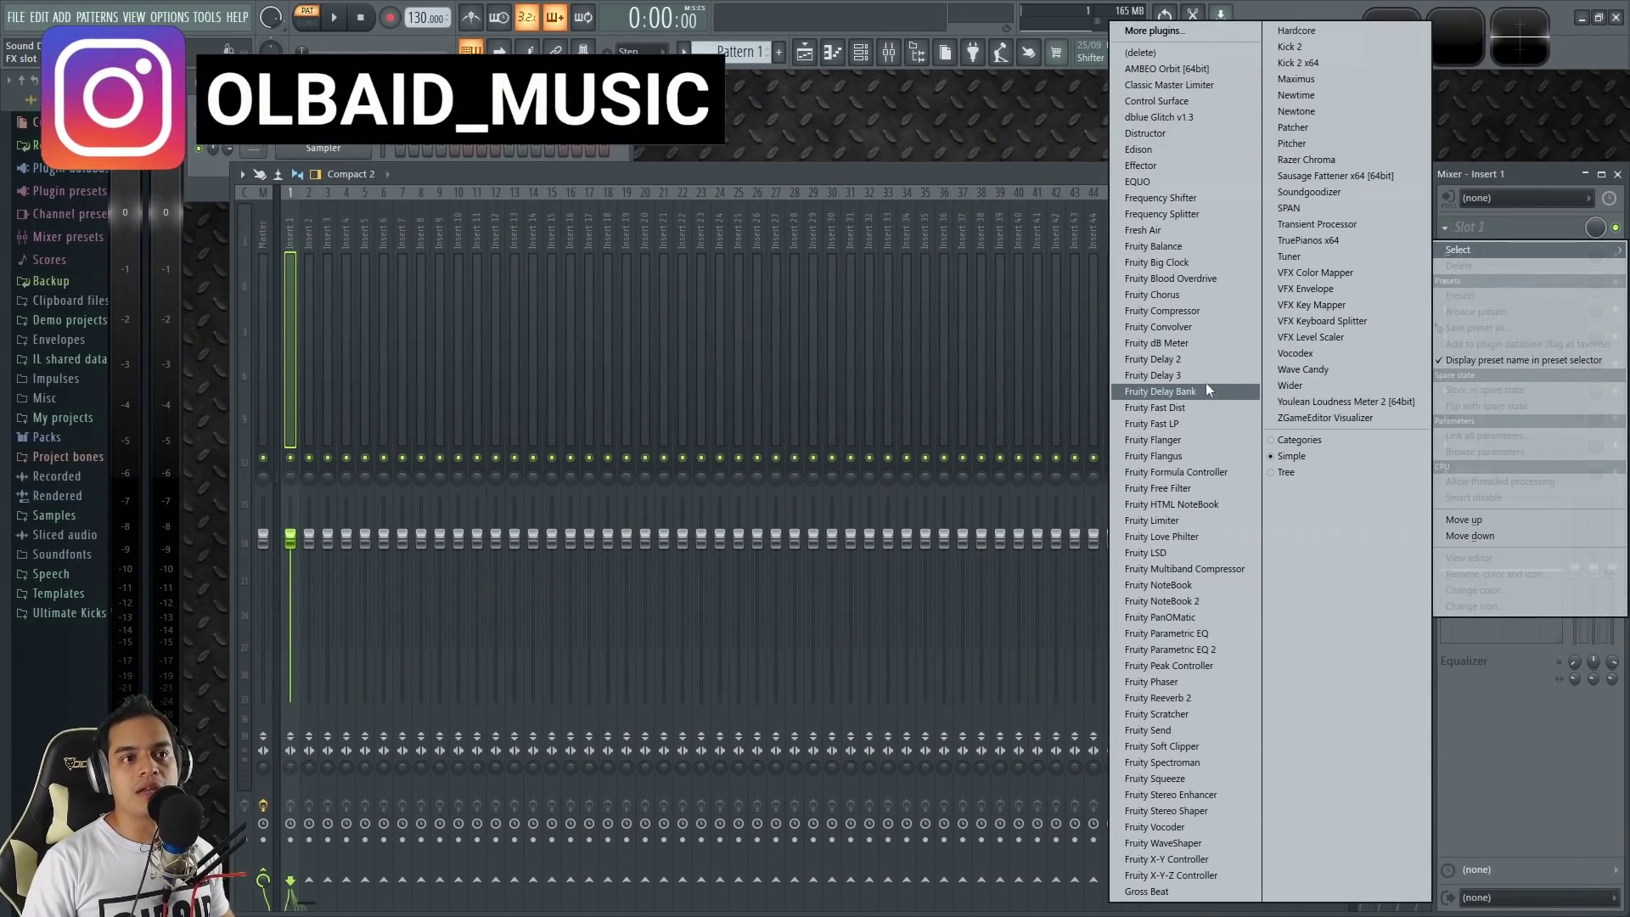
left_click(1186, 263)
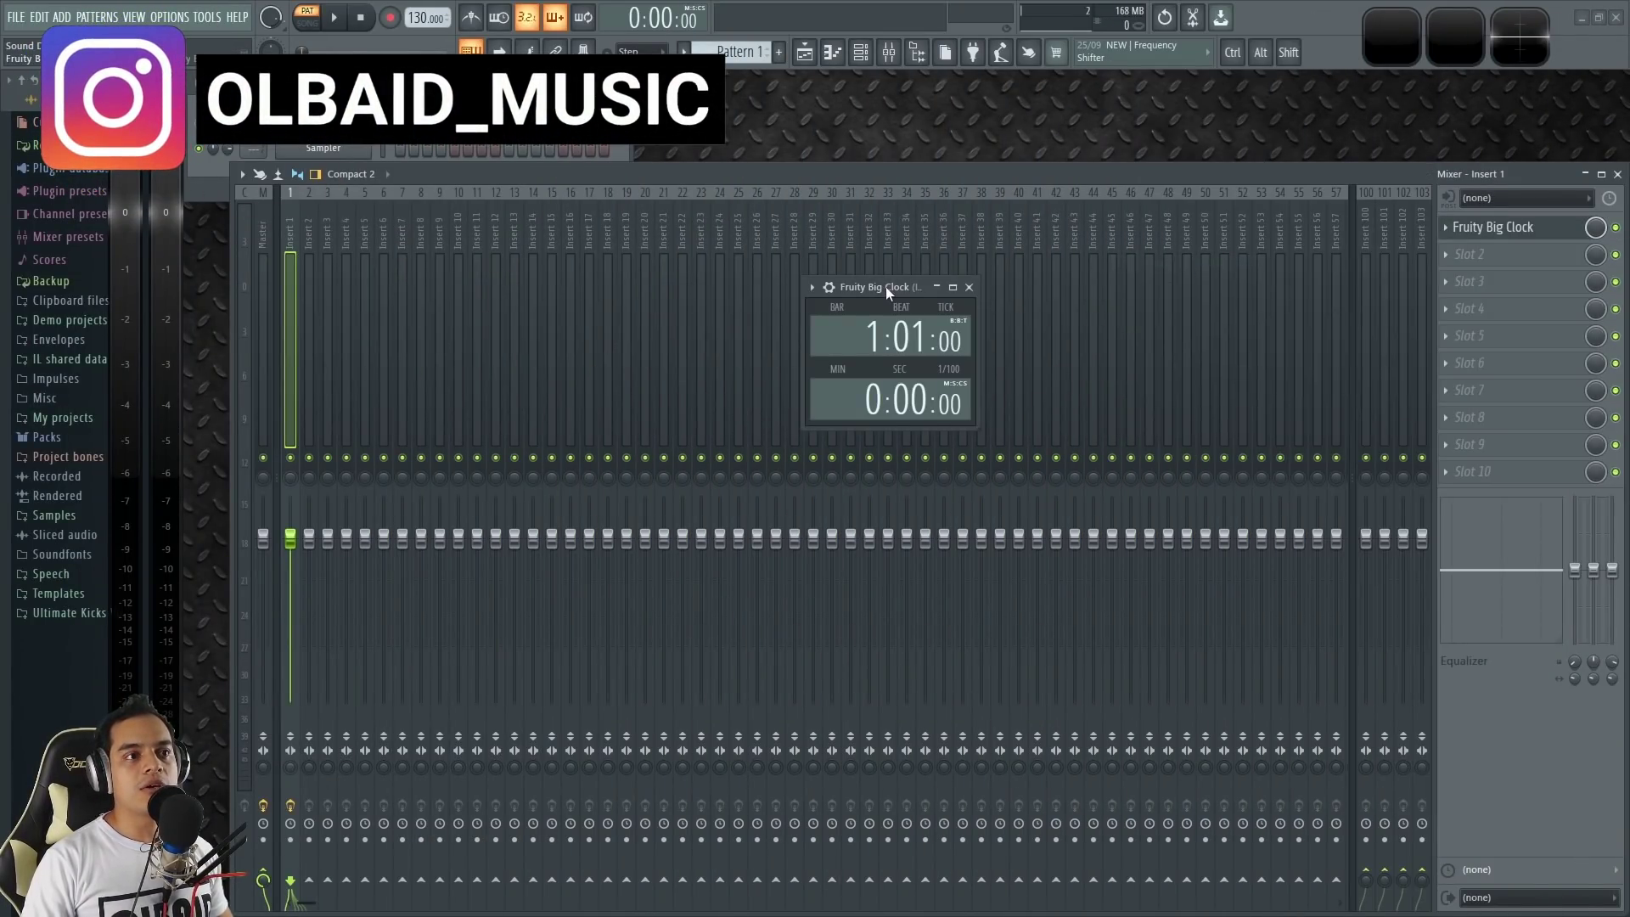
left_click_drag(884, 287, 773, 287)
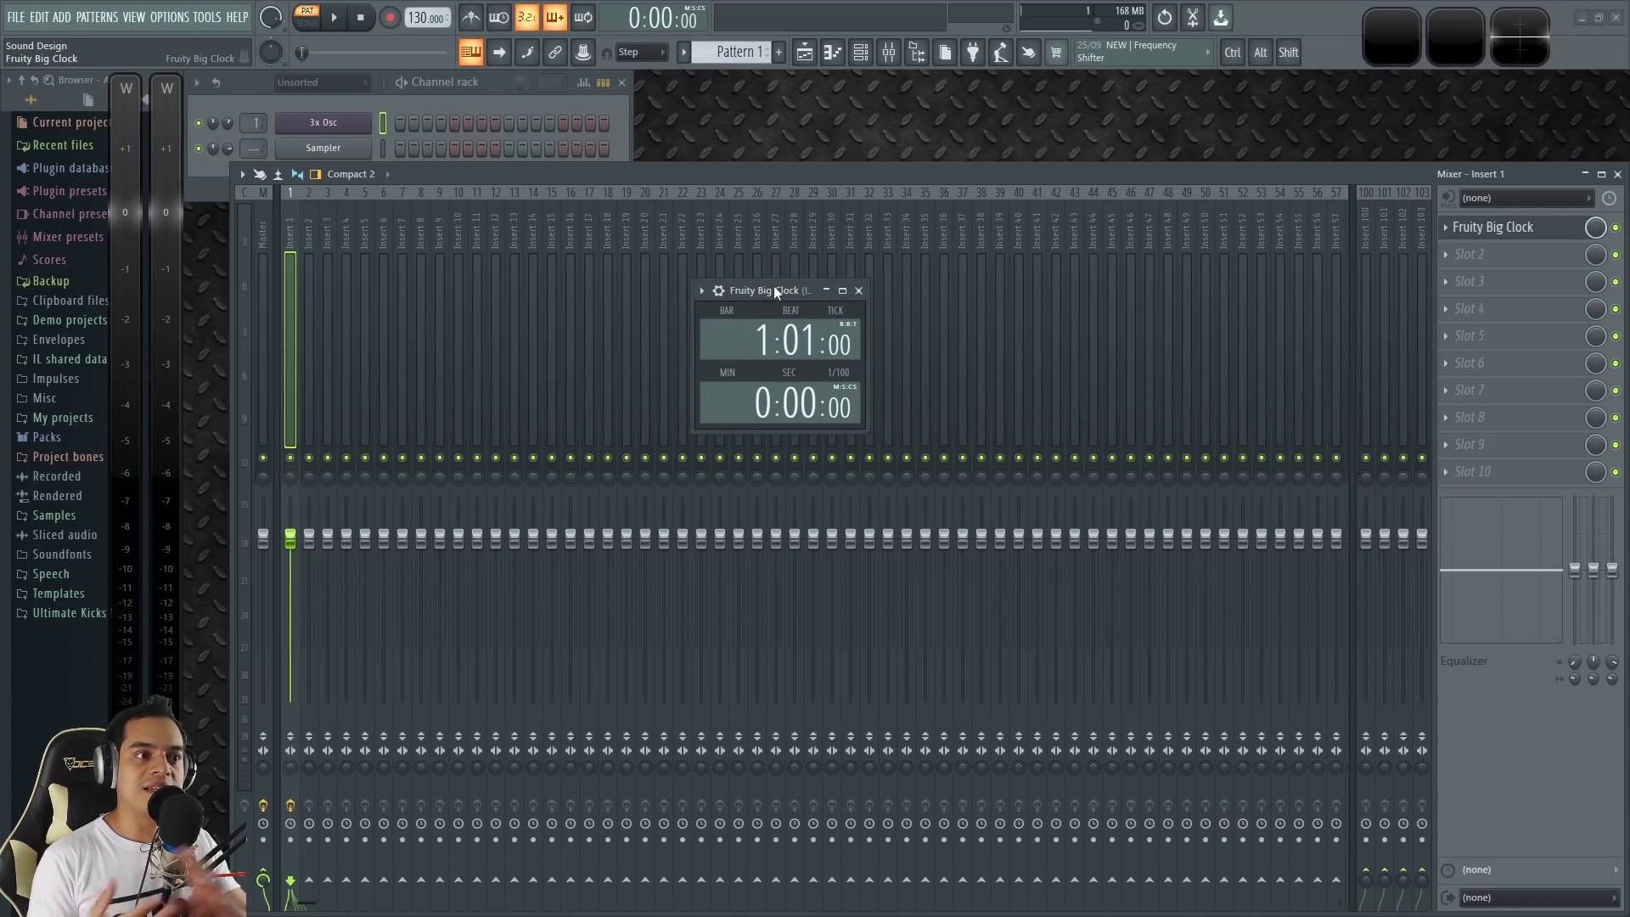
left_click_drag(772, 285, 669, 44)
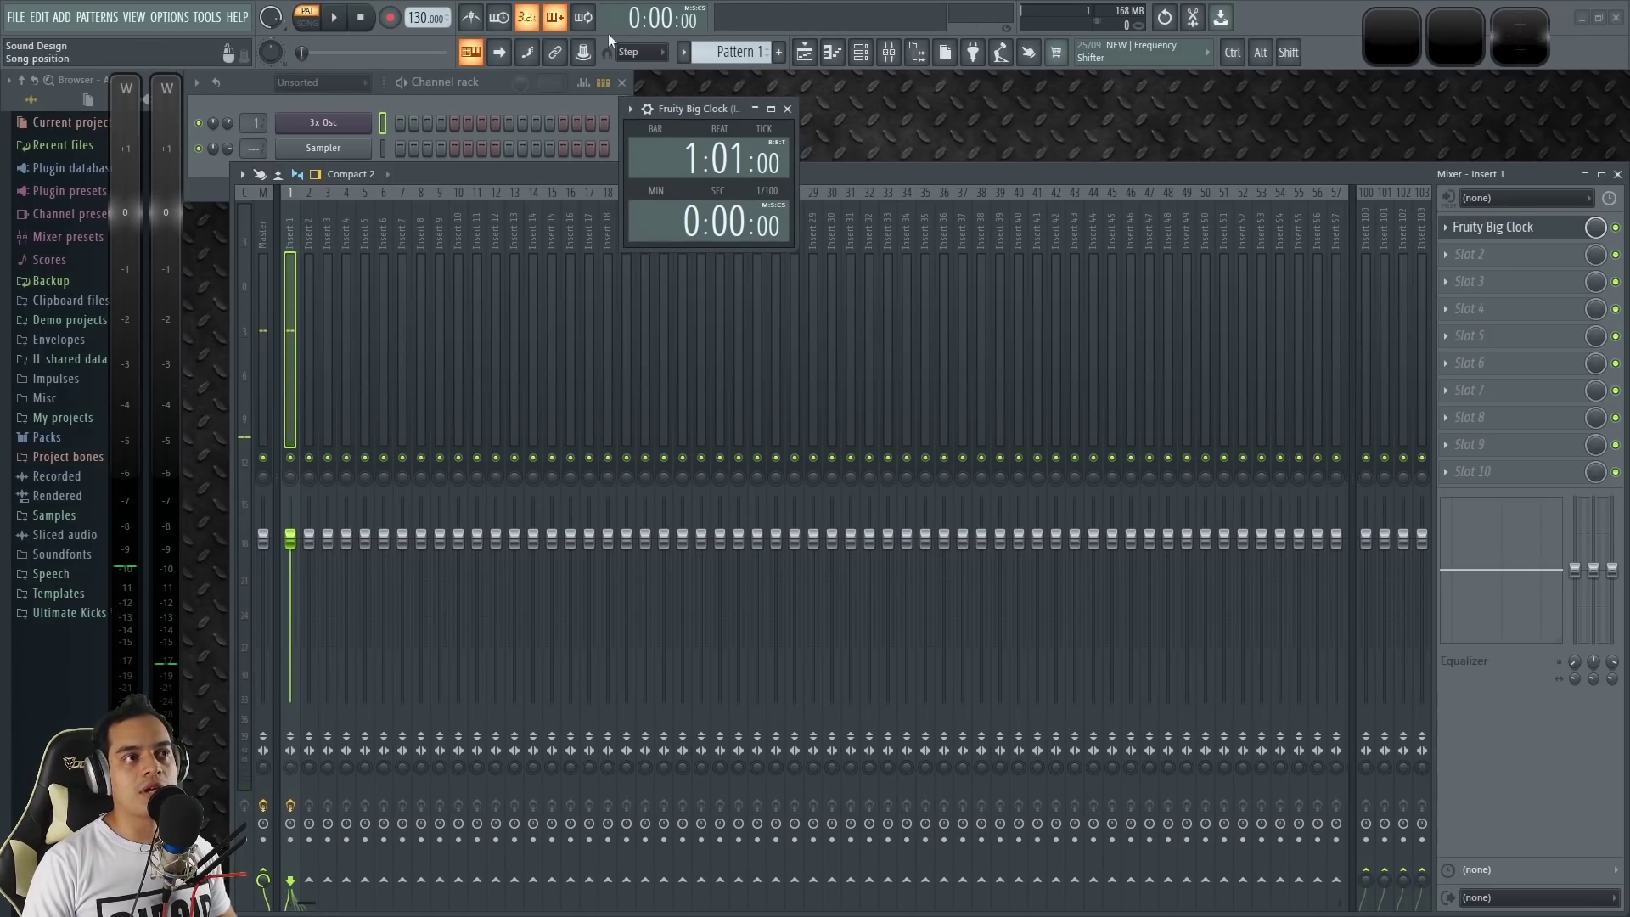
Step: Reposition the Fruity Big Clock window over the mixer and compare it with the main song position display
left_click_drag(680, 107, 949, 323)
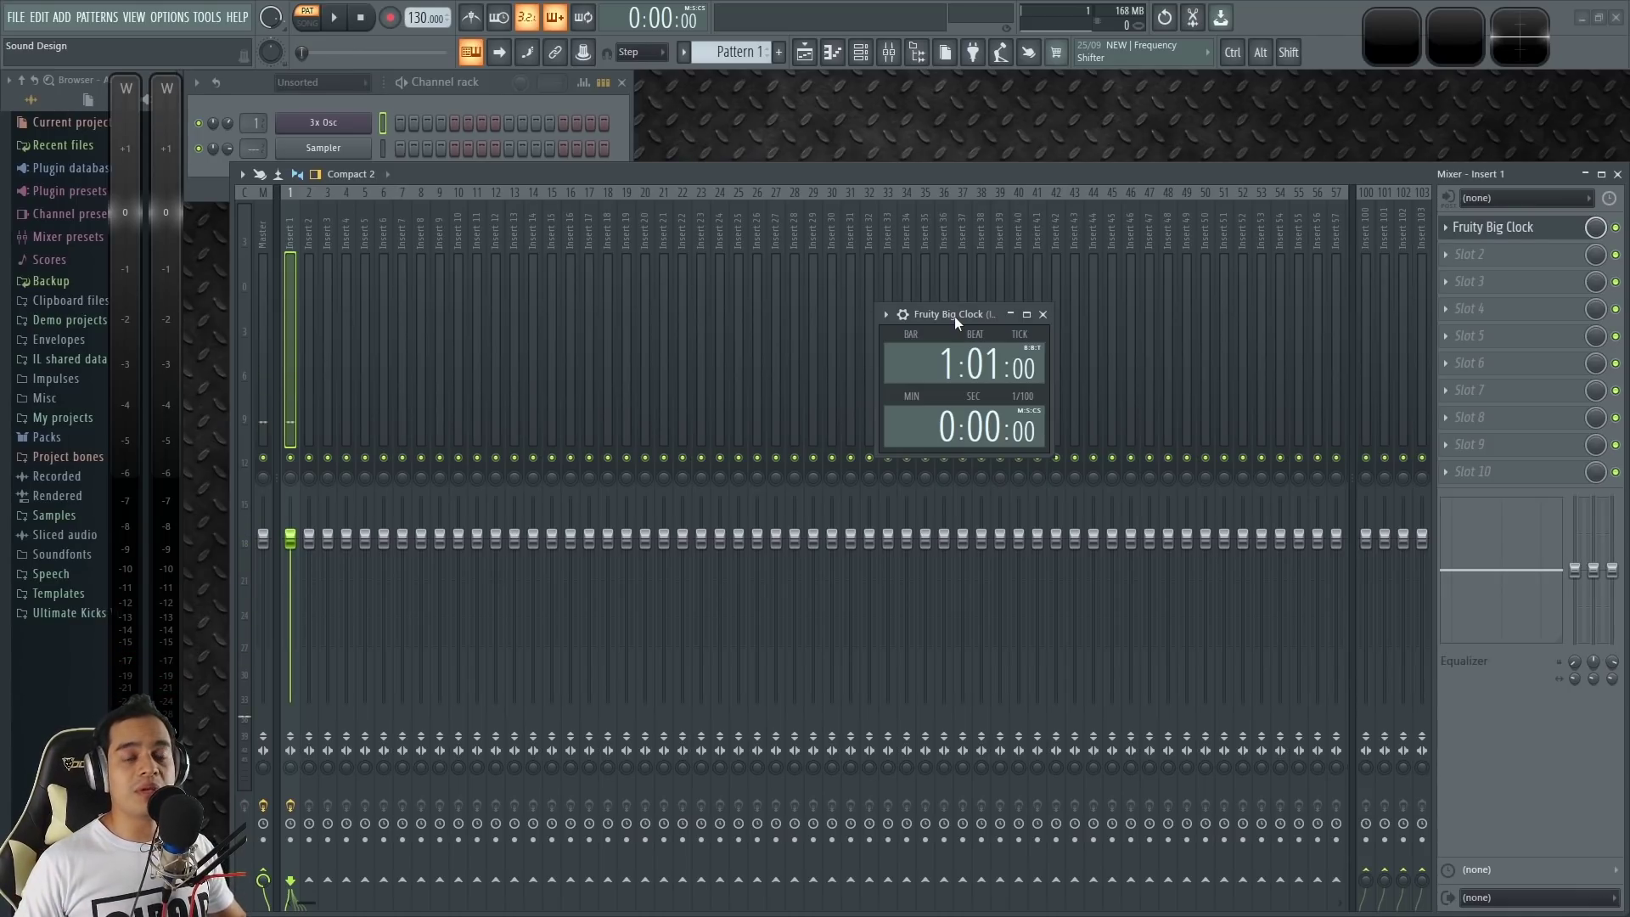
key("z")
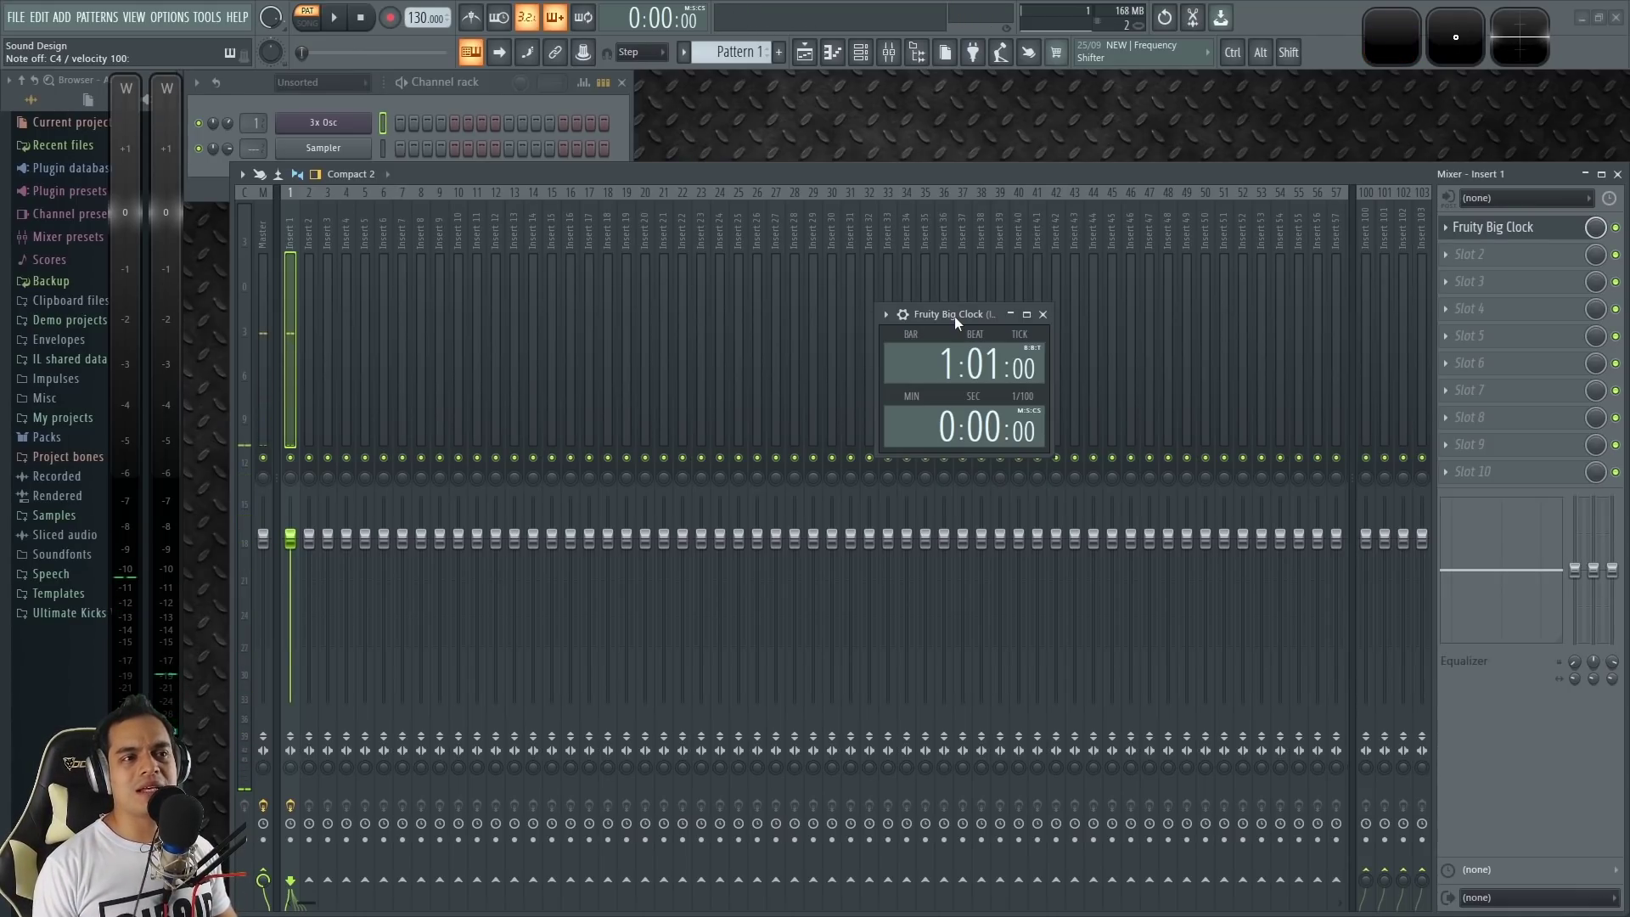
left_click_drag(954, 316, 870, 172)
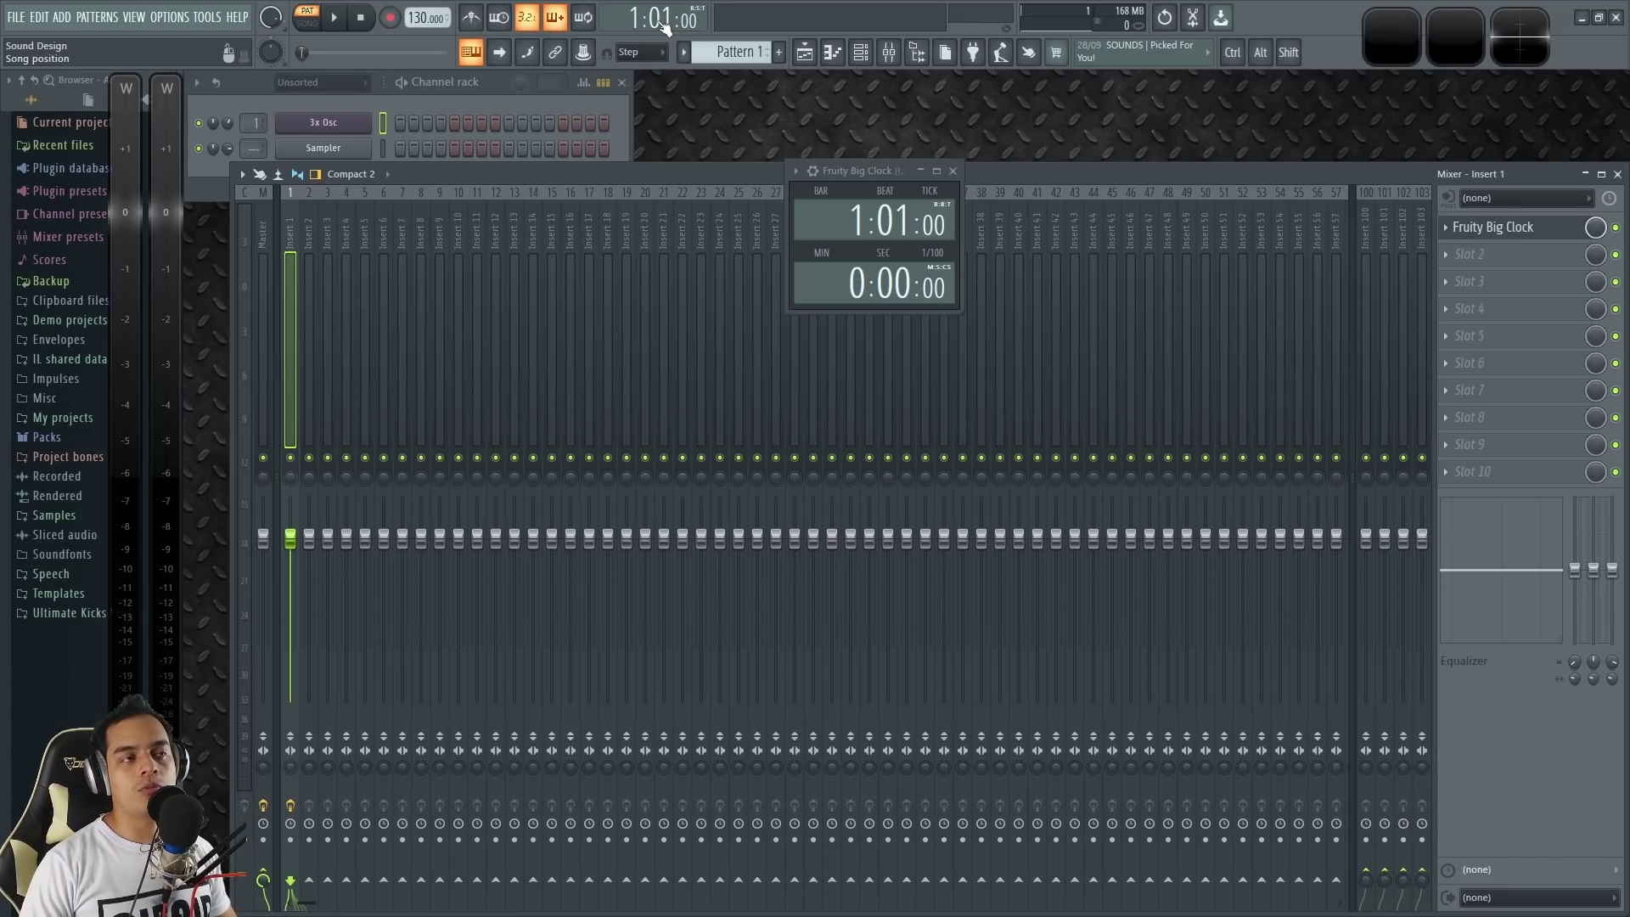
Step: Resize and reposition the Fruity Big Clock window over the upper mixer tracks, then close it
left_click_drag(871, 169, 949, 181)
left_click_drag(1038, 323, 859, 156)
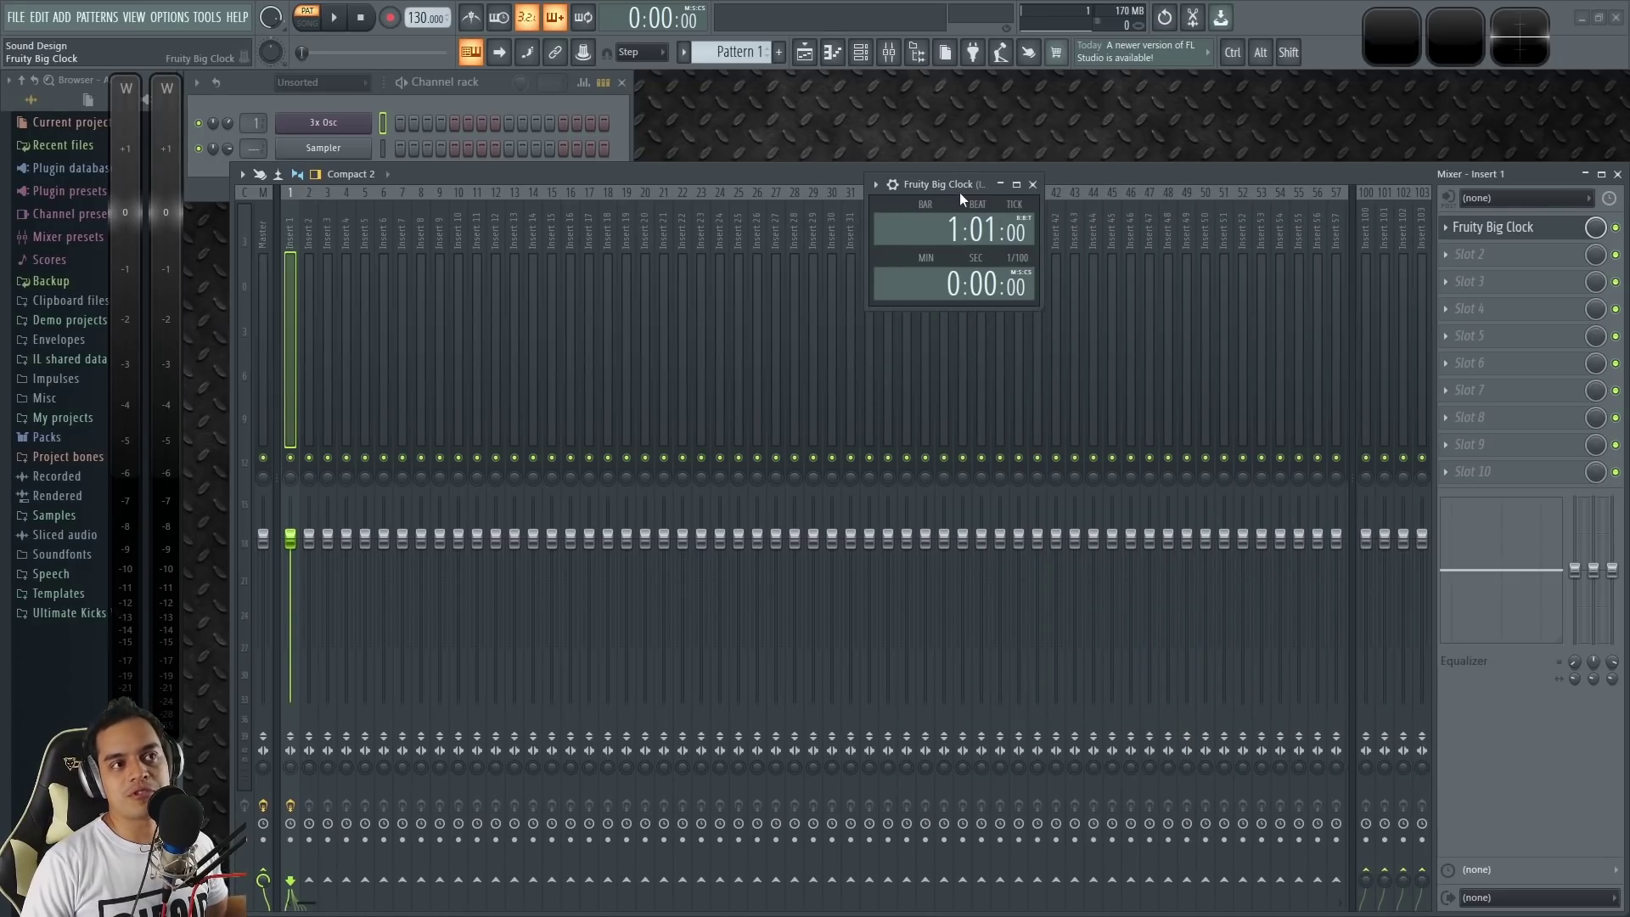
left_click_drag(951, 185, 882, 109)
mouse_move(972, 234)
left_mouse_down()
mouse_move(1057, 316)
mouse_move(1367, 539)
mouse_move(1059, 379)
mouse_move(967, 222)
left_mouse_up()
left_click_drag(841, 102, 1002, 163)
left_click(1101, 165)
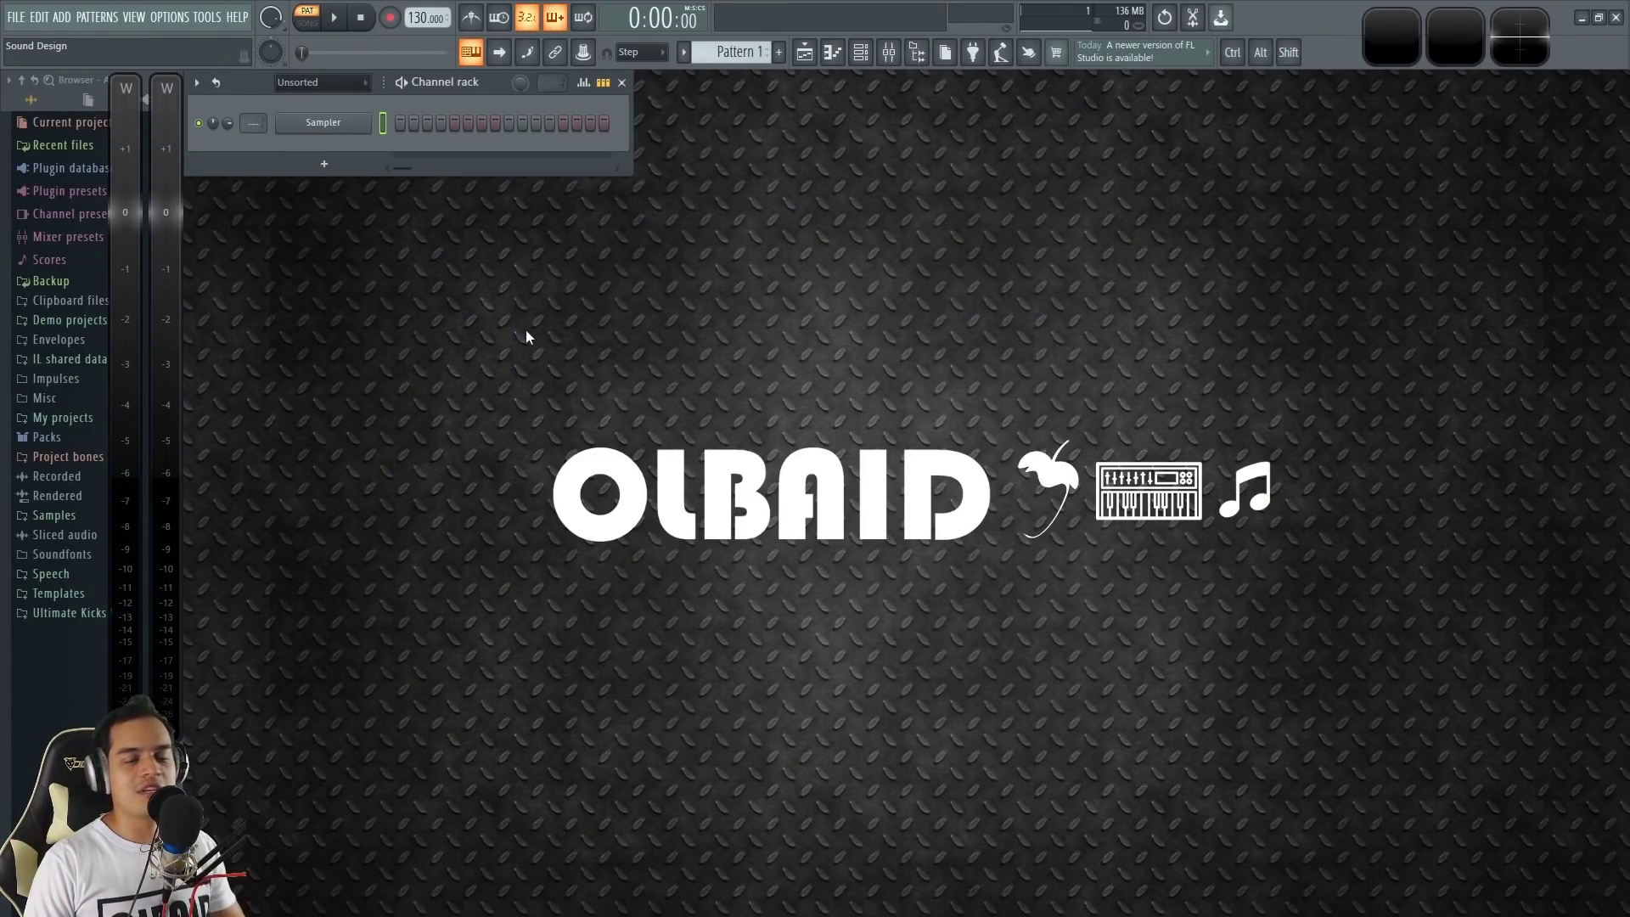
Step: Add a Fruity Dance channel below the Sampler in the channel rack
left_click(330, 167)
left_click(356, 375)
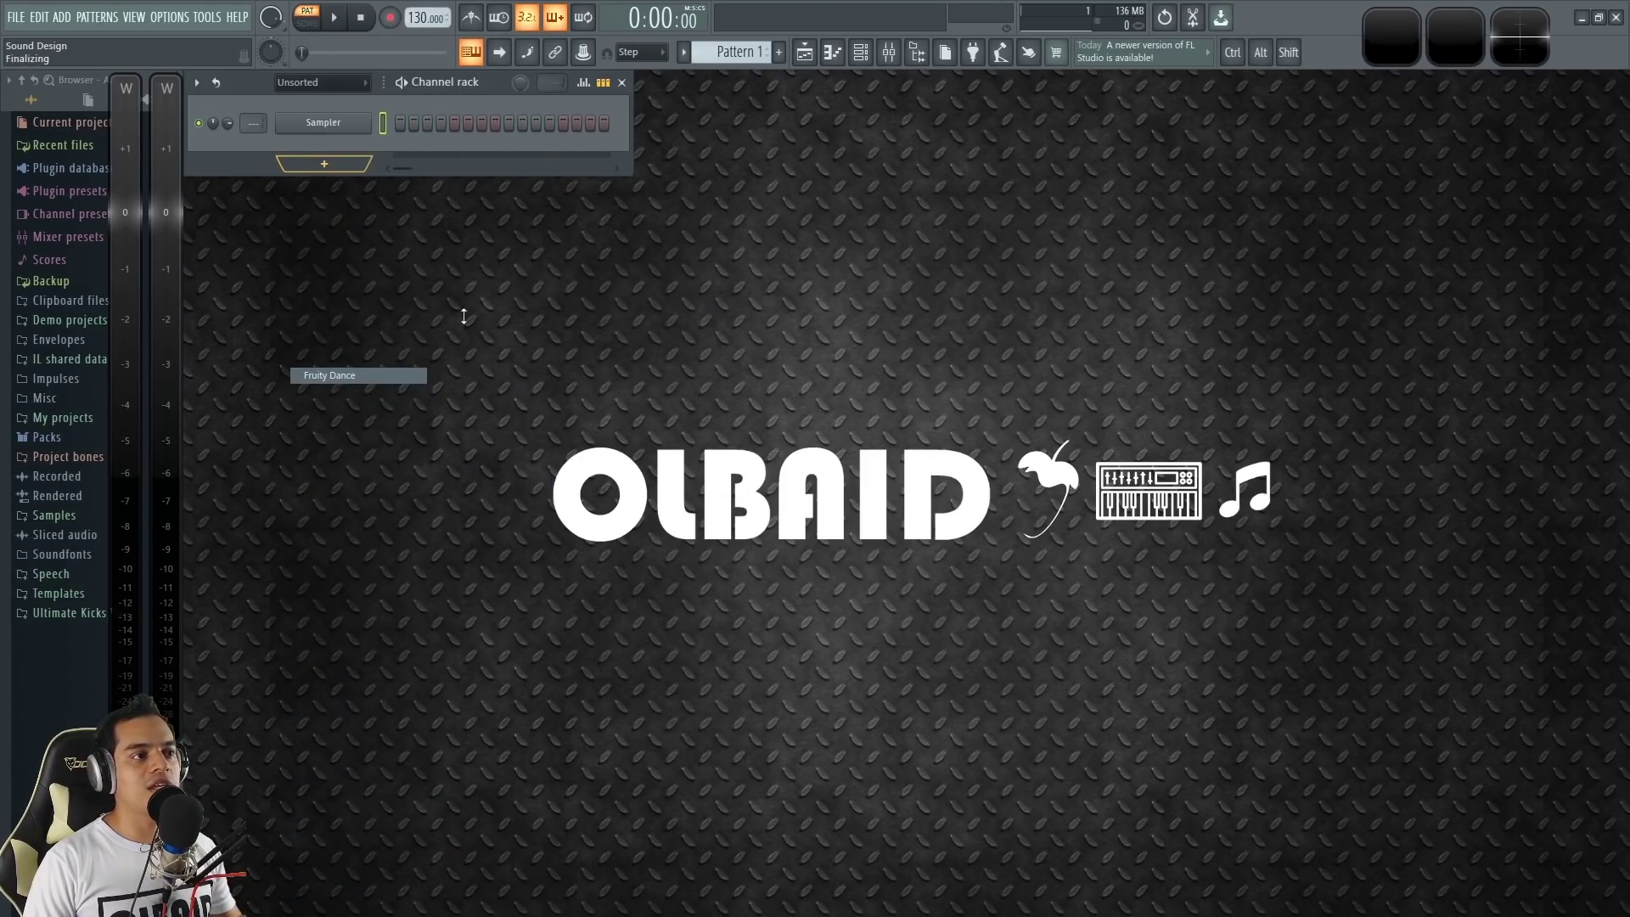
Step: Position the Fruity Dance window just above the OLBAID wallpaper logo and move the dancer well clear of it
left_click_drag(585, 205, 900, 238)
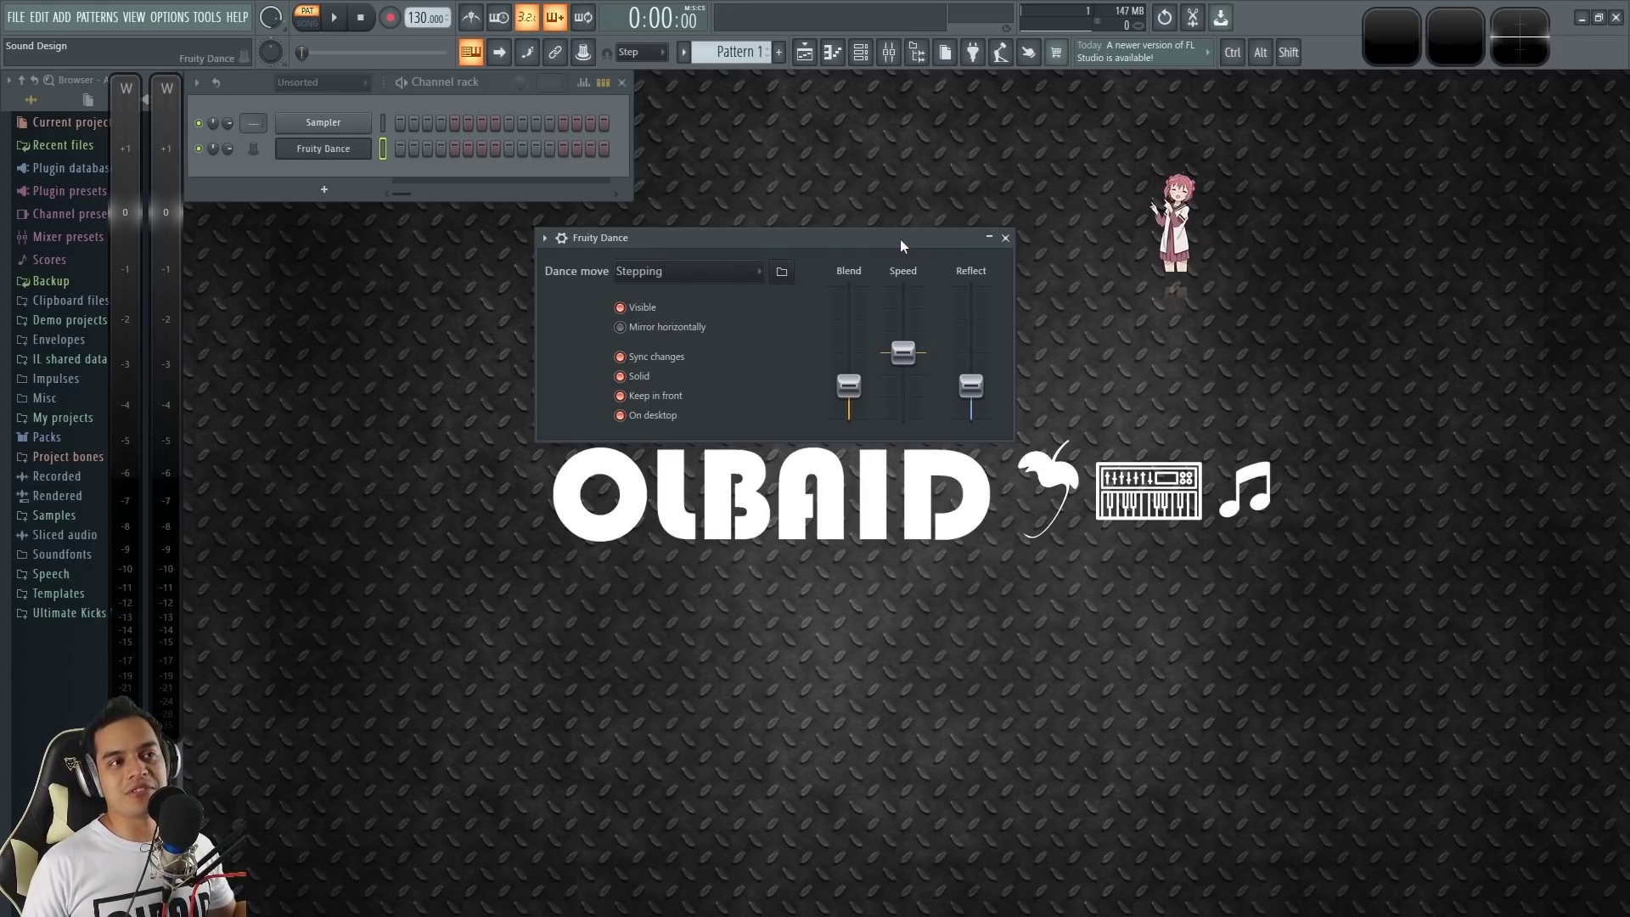
mouse_move(900, 235)
left_mouse_down()
mouse_move(867, 246)
mouse_move(916, 252)
left_mouse_up()
left_click_drag(1223, 229, 1473, 164)
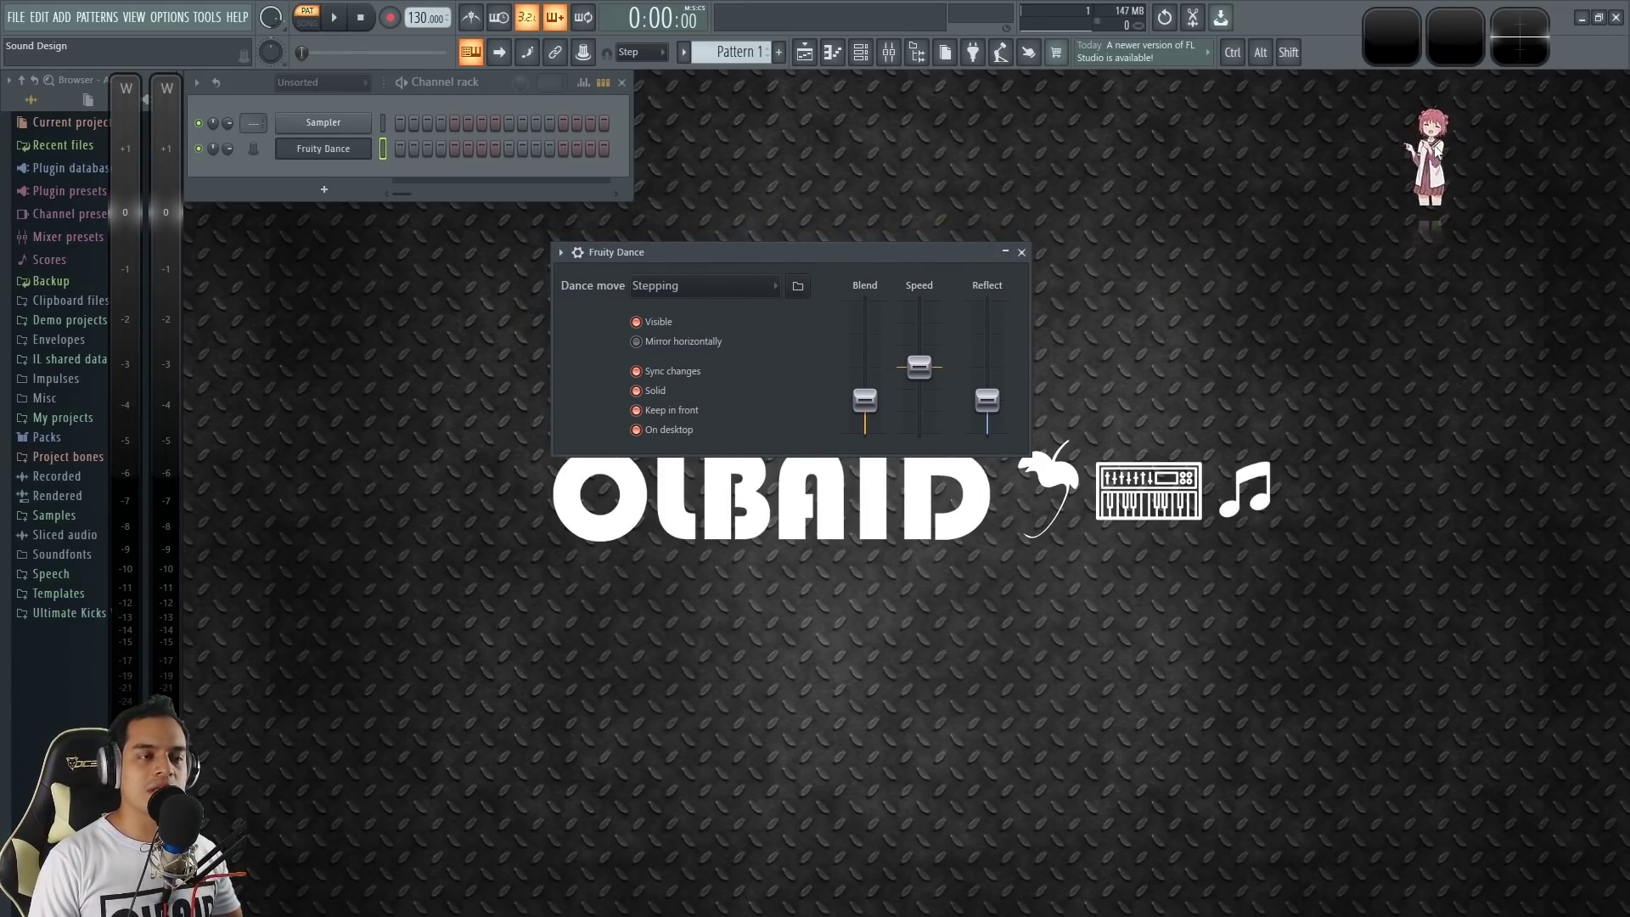
left_click_drag(936, 257, 975, 263)
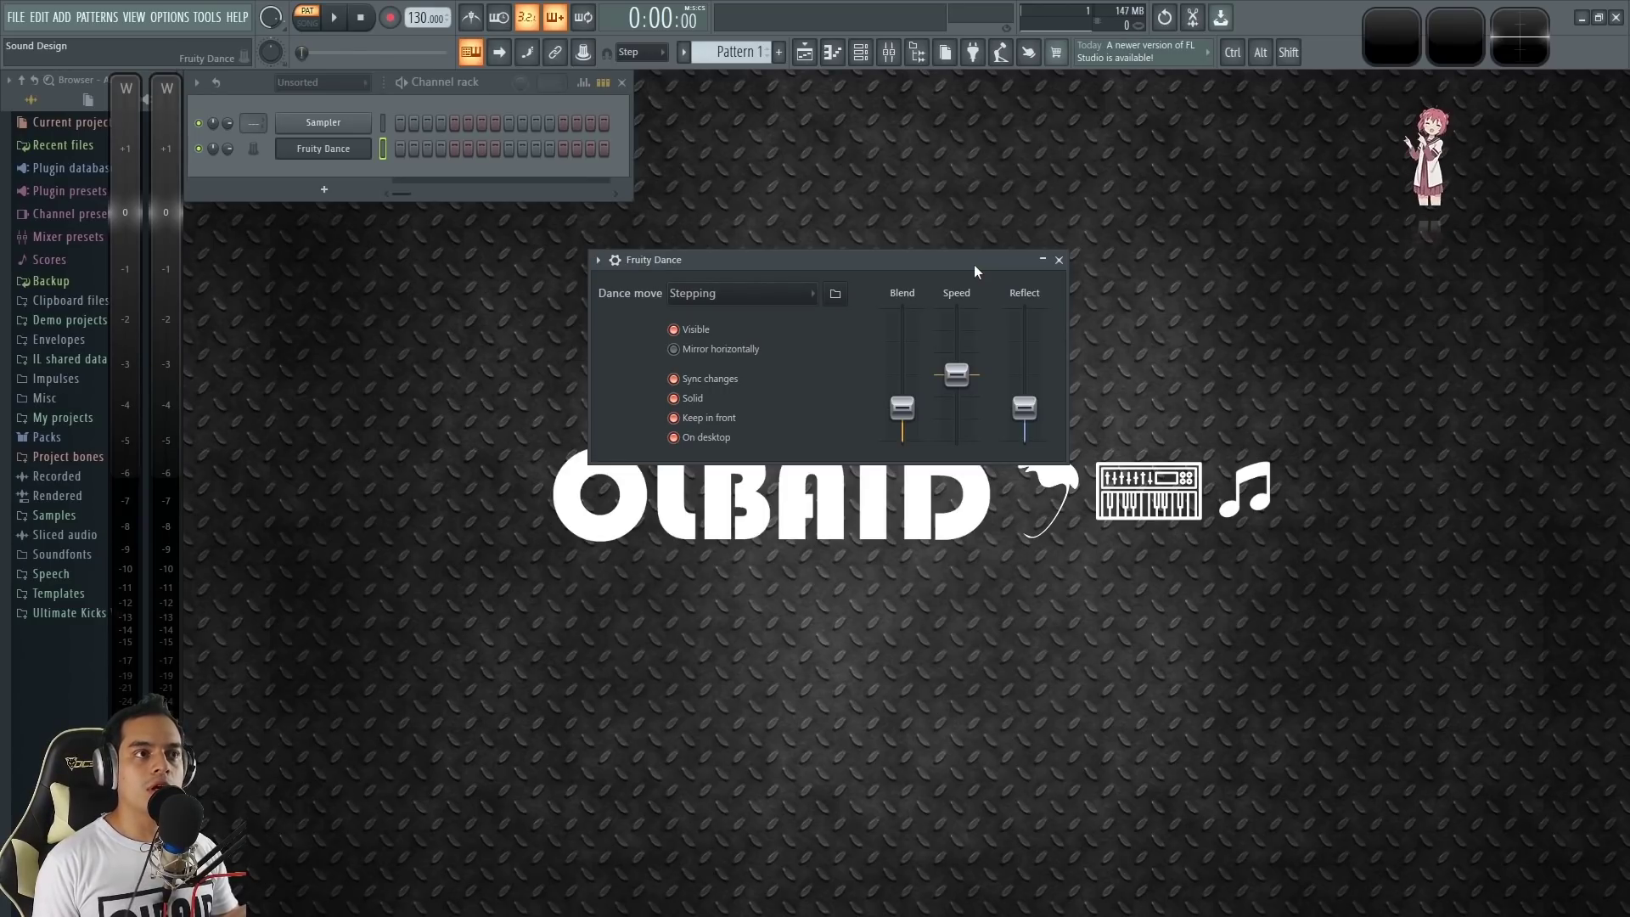
left_click_drag(975, 263, 1084, 222)
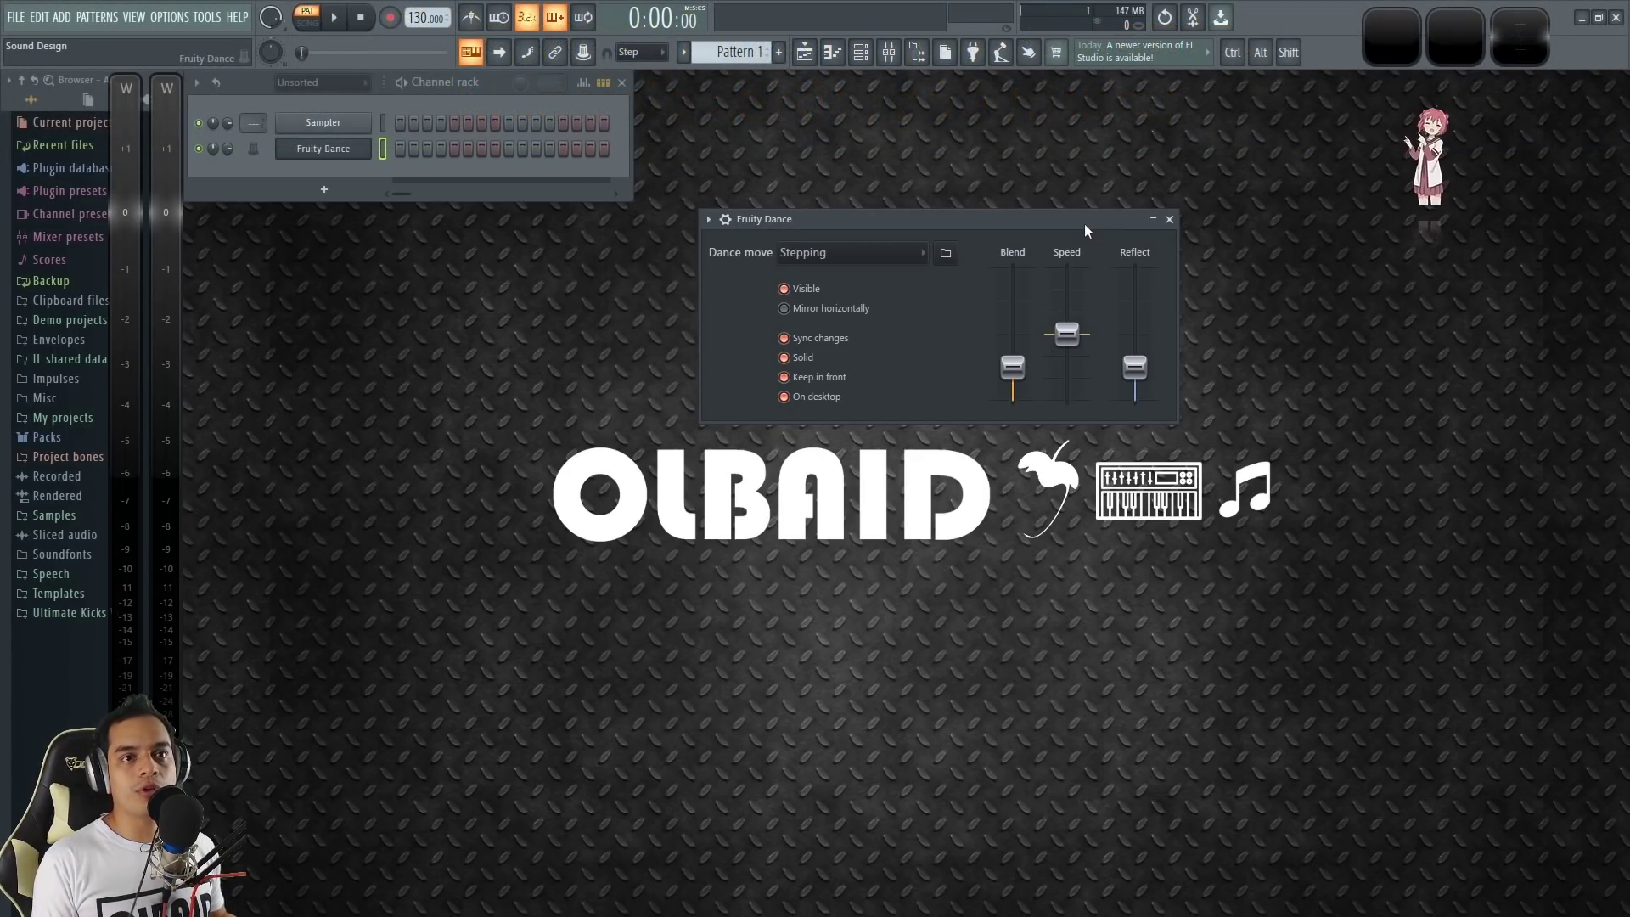
Step: Move the dancer character around the empty workspace and place it beside the Fruity Dance window, level with its controls
left_click_drag(1428, 146, 1598, 153)
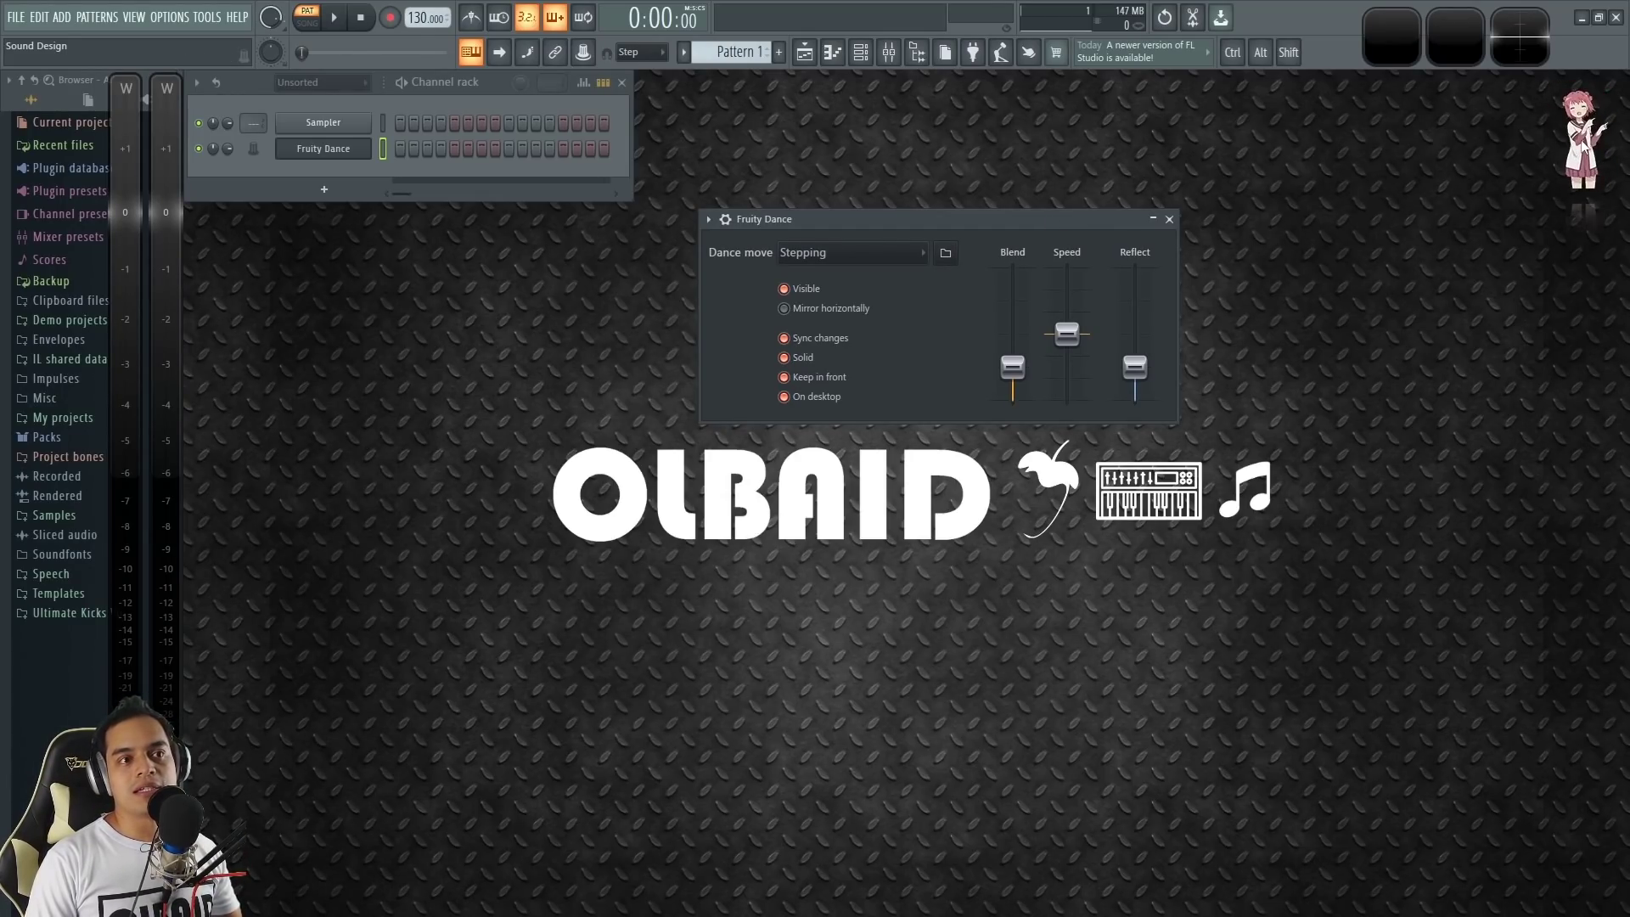
left_click_drag(1582, 146, 1506, 152)
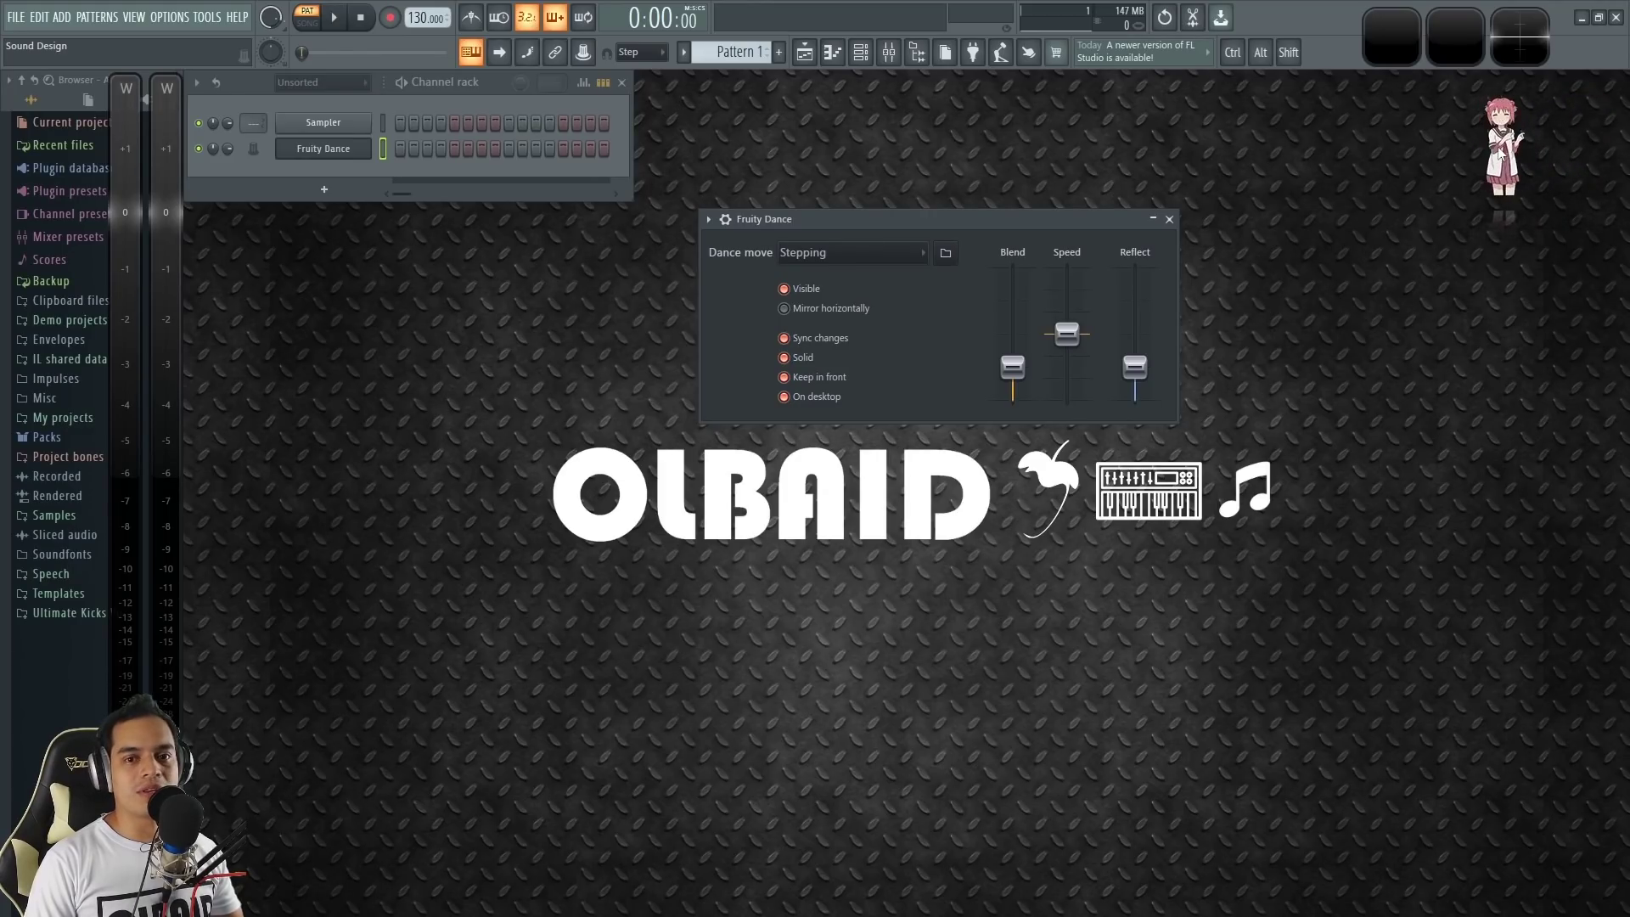
left_click_drag(1519, 152, 1322, 165)
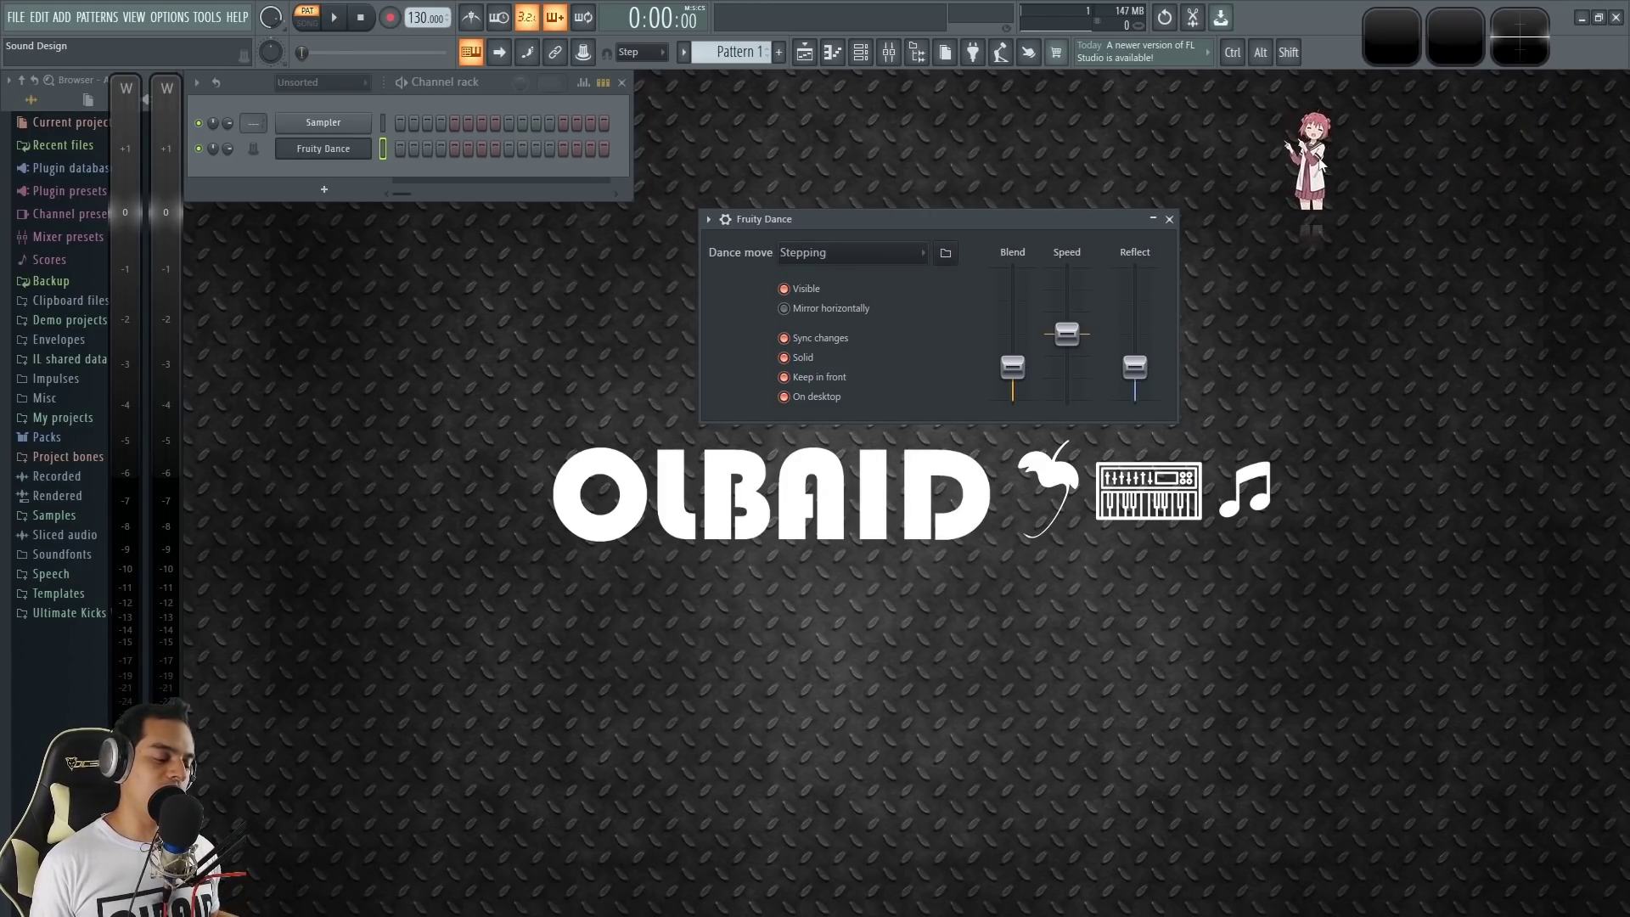
left_click_drag(1340, 168, 1384, 257)
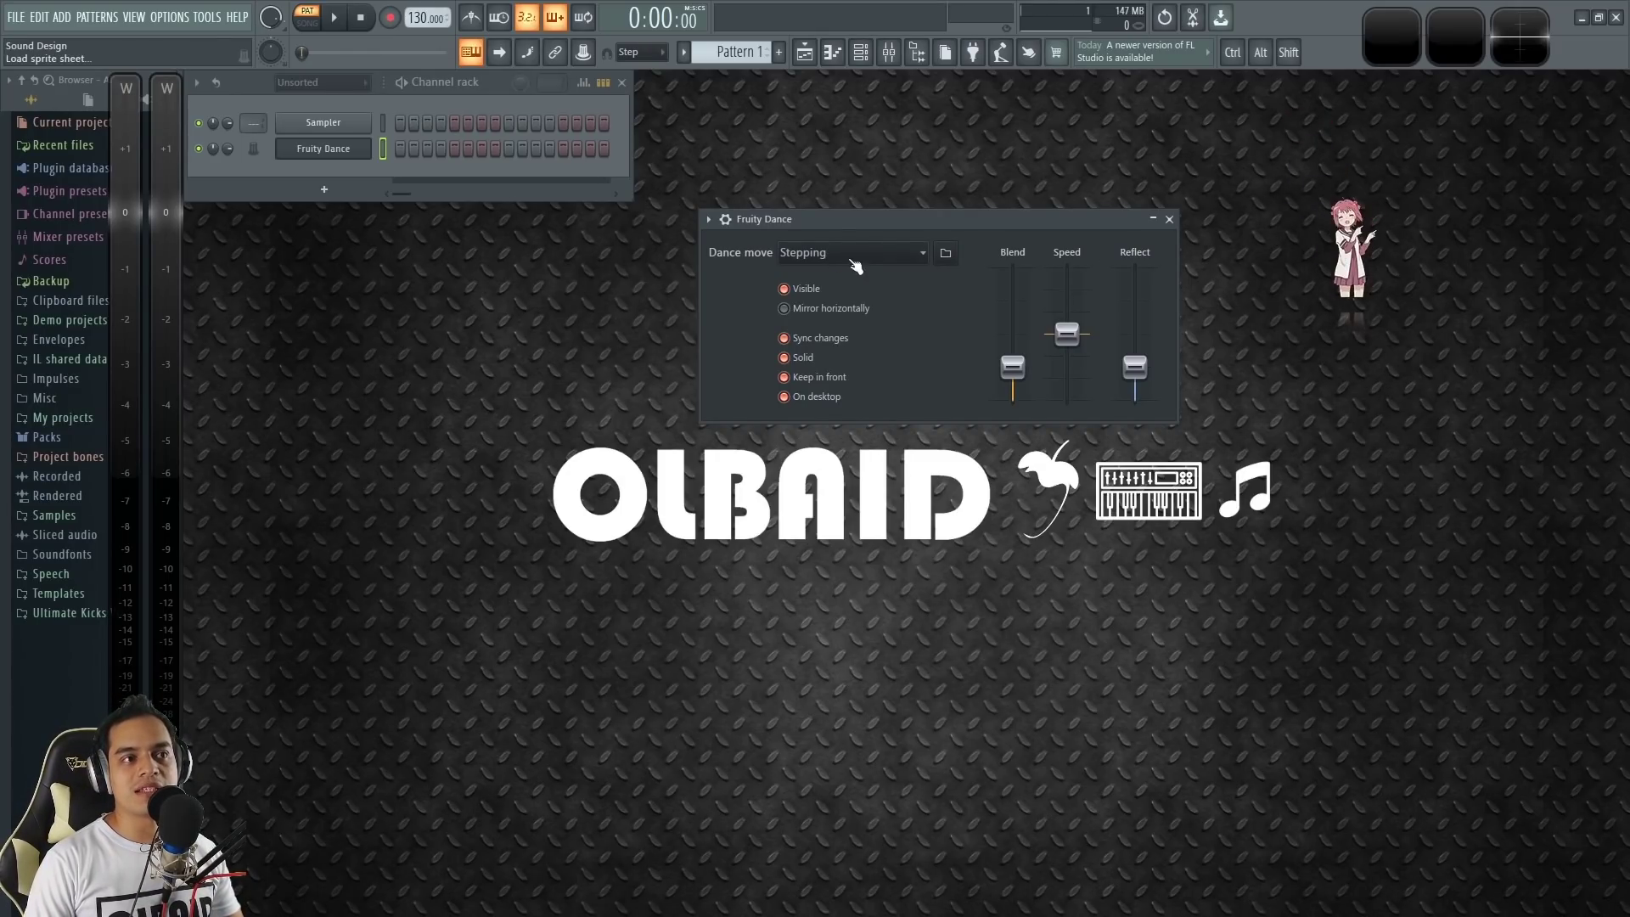
left_click(883, 256)
left_click(972, 227)
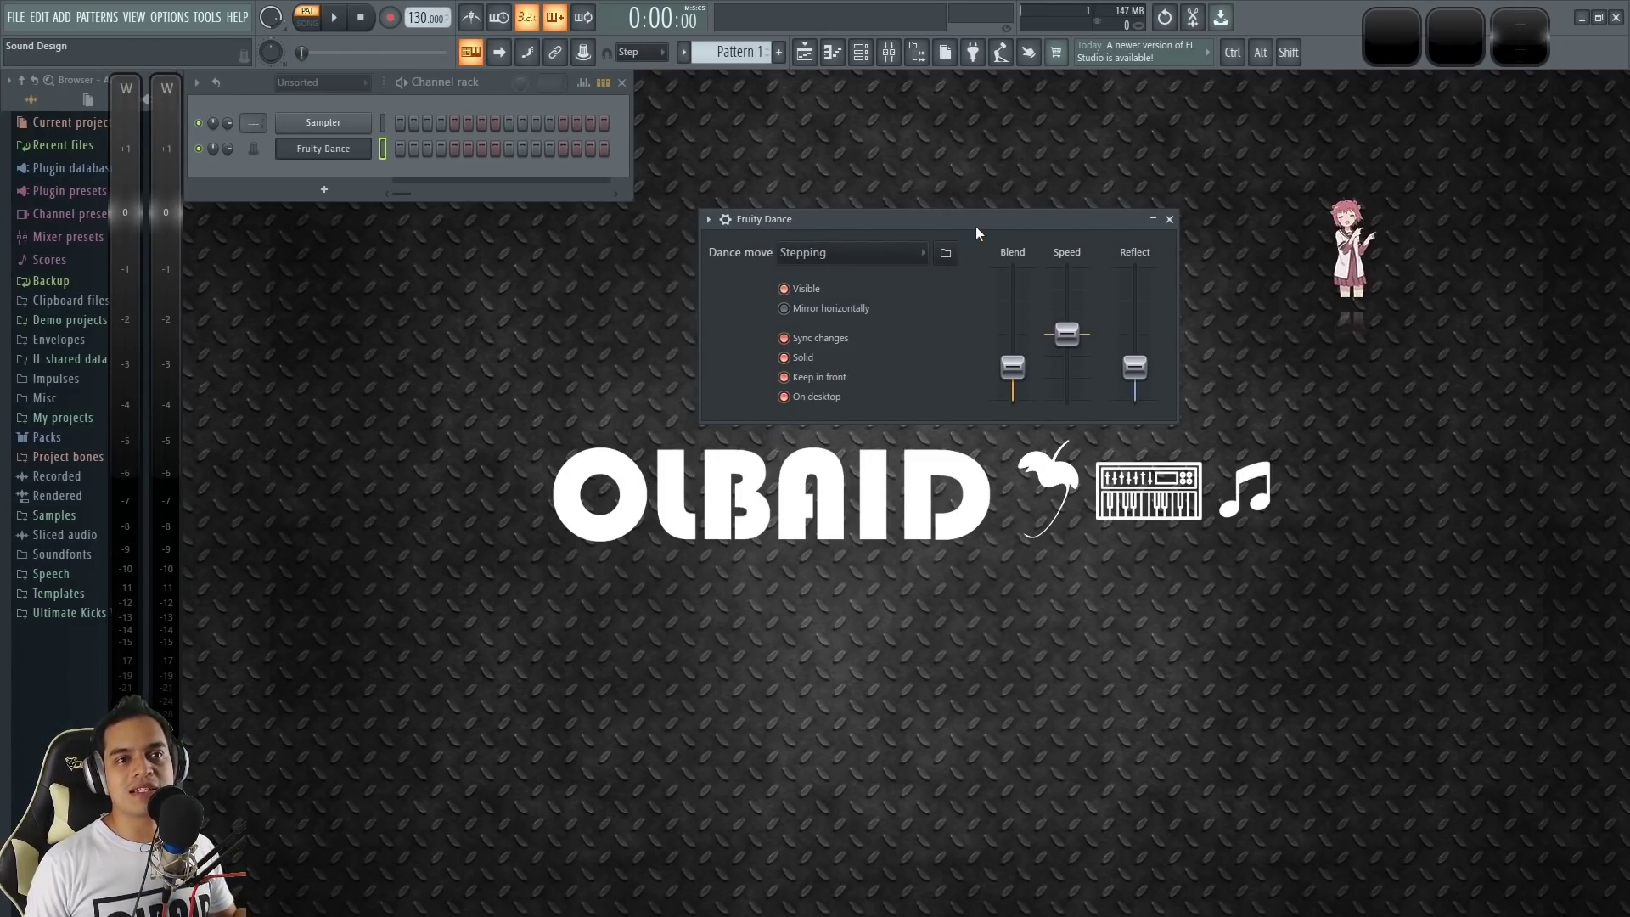